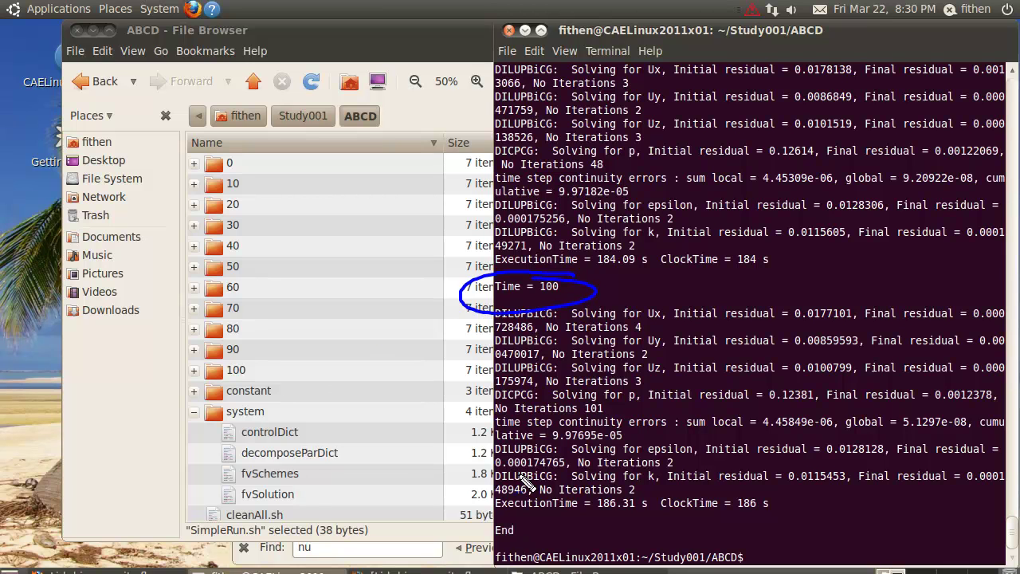
{"action": "mouse_move", "coordinate": [540, 526]}
{"action": "left_mouse_down"}
{"action": "mouse_move", "coordinate": [479, 552]}
{"action": "mouse_move", "coordinate": [544, 518]}
{"action": "left_mouse_up"}
{"action": "mouse_move", "coordinate": [379, 109]}
{"action": "left_mouse_down"}
{"action": "mouse_move", "coordinate": [355, 135]}
{"action": "mouse_move", "coordinate": [368, 94]}
{"action": "left_mouse_up"}
{"action": "mouse_move", "coordinate": [253, 243]}
{"action": "left_mouse_down"}
{"action": "mouse_move", "coordinate": [253, 208]}
{"action": "mouse_move", "coordinate": [229, 176]}
{"action": "mouse_move", "coordinate": [181, 195]}
{"action": "mouse_move", "coordinate": [164, 331]}
{"action": "mouse_move", "coordinate": [177, 392]}
{"action": "mouse_move", "coordinate": [254, 380]}
{"action": "mouse_move", "coordinate": [252, 239]}
{"action": "left_mouse_up"}
{"action": "mouse_move", "coordinate": [270, 190]}
{"action": "left_mouse_down"}
{"action": "mouse_move", "coordinate": [271, 213]}
{"action": "mouse_move", "coordinate": [287, 216]}
{"action": "left_mouse_up"}
{"action": "mouse_move", "coordinate": [285, 191]}
{"action": "left_mouse_down"}
{"action": "mouse_move", "coordinate": [286, 206]}
{"action": "mouse_move", "coordinate": [323, 205]}
{"action": "left_mouse_up"}
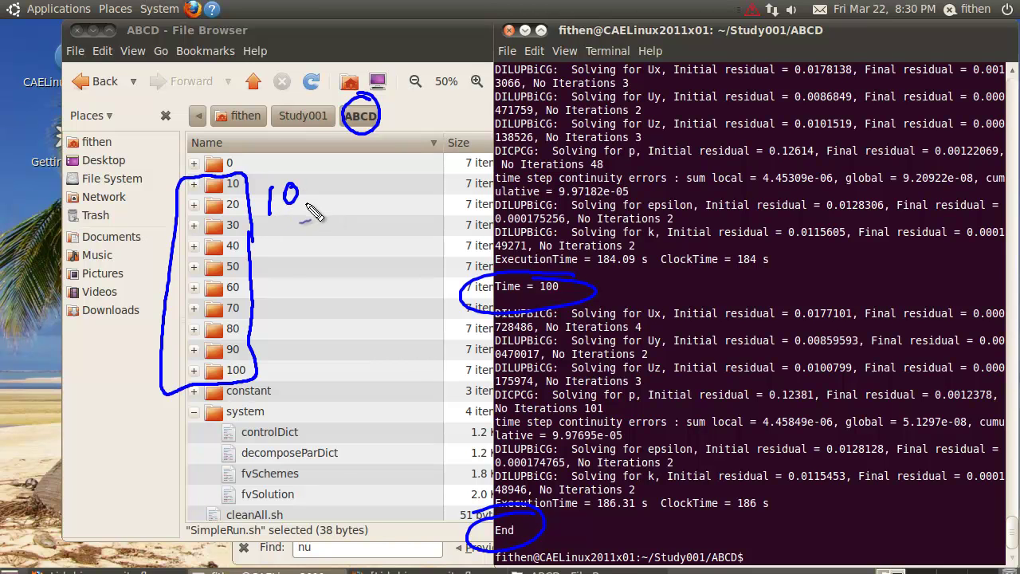
{"action": "mouse_move", "coordinate": [247, 176]}
{"action": "left_mouse_down"}
{"action": "mouse_move", "coordinate": [303, 215]}
{"action": "mouse_move", "coordinate": [245, 205]}
{"action": "mouse_move", "coordinate": [301, 225]}
{"action": "mouse_move", "coordinate": [285, 237]}
{"action": "mouse_move", "coordinate": [233, 227]}
{"action": "left_mouse_up"}
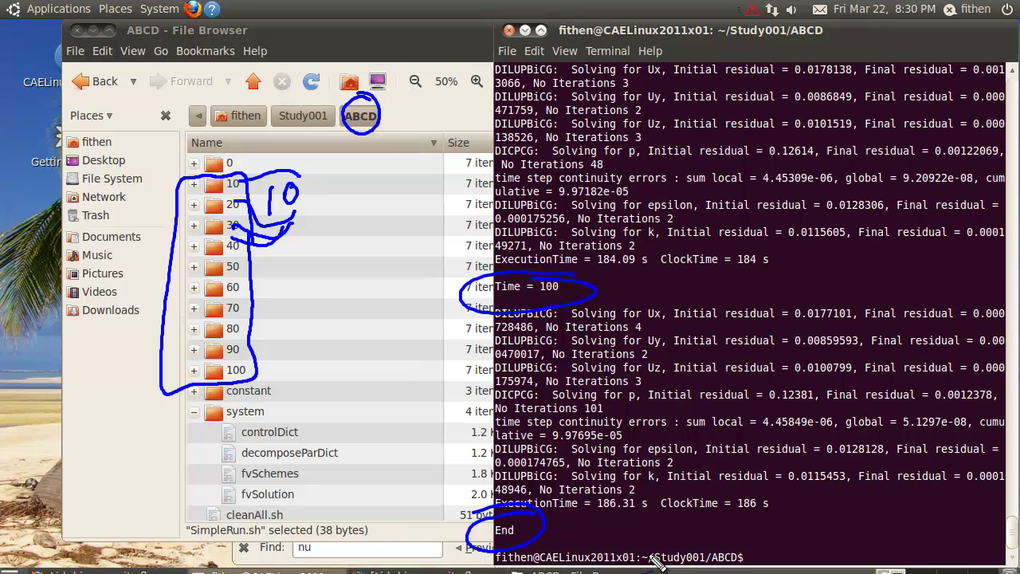
{"action": "mouse_move", "coordinate": [648, 528]}
{"action": "left_mouse_down"}
{"action": "mouse_move", "coordinate": [646, 550]}
{"action": "mouse_move", "coordinate": [697, 526]}
{"action": "mouse_move", "coordinate": [749, 526]}
{"action": "left_mouse_up"}
{"action": "left_click_drag", "start_coordinate": [238, 116], "coordinate": [259, 77]}
{"action": "mouse_move", "coordinate": [299, 135]}
{"action": "left_mouse_down"}
{"action": "mouse_move", "coordinate": [320, 92]}
{"action": "mouse_move", "coordinate": [389, 83]}
{"action": "left_mouse_up"}
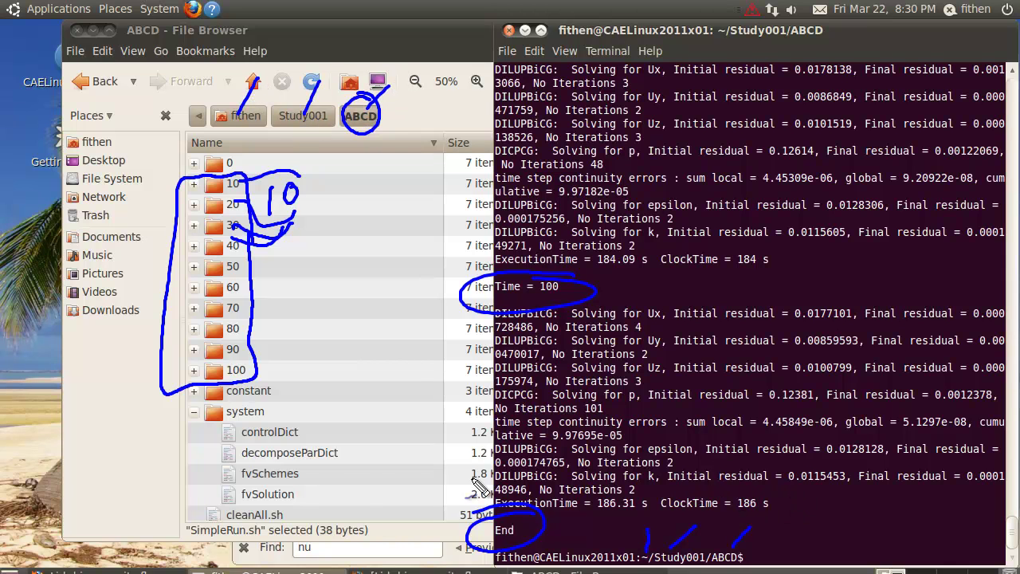
{"action": "left_click_drag", "start_coordinate": [228, 511], "coordinate": [237, 508]}
{"action": "key", "text": "shift+Pause"}
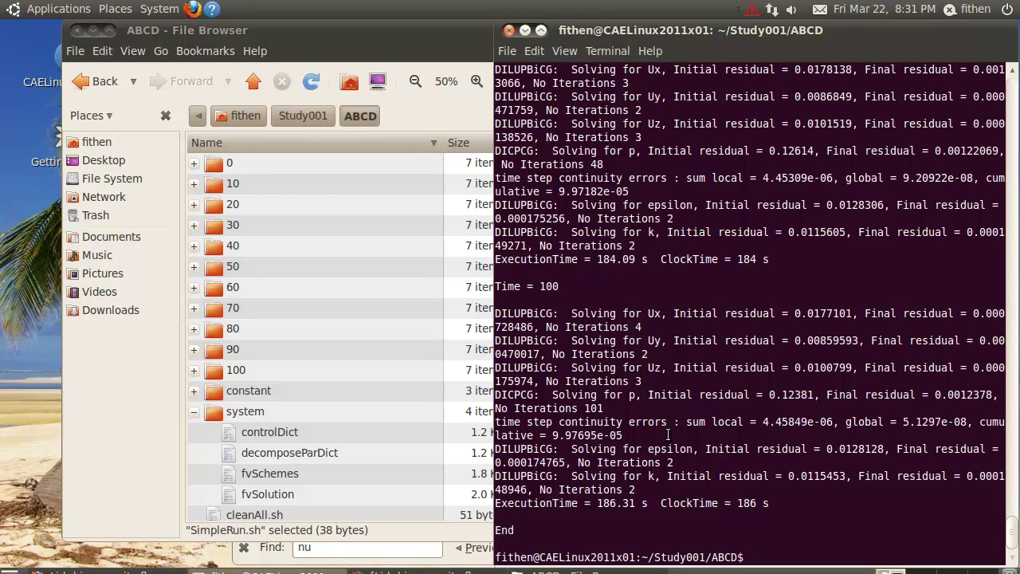
List the contents of the ABCD case folder in the terminal with ls and then in detail with ll
{"action": "key", "text": "Return"}
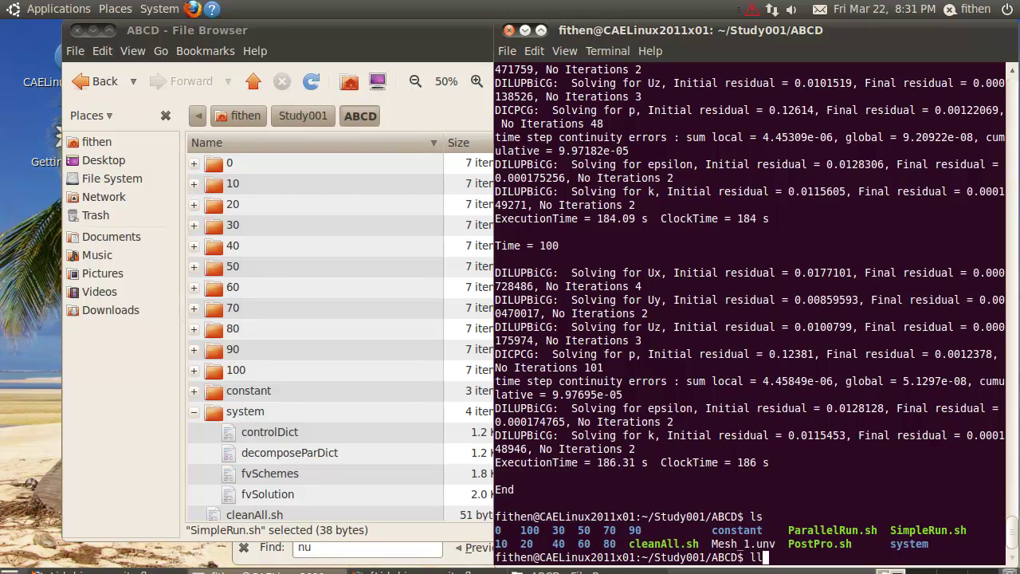
{"action": "key", "text": "Return"}
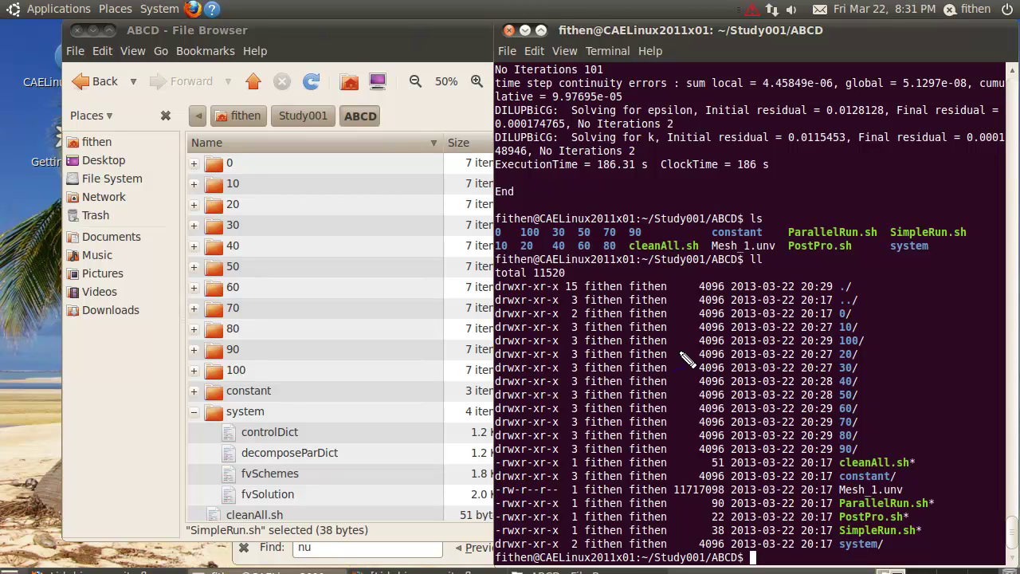
{"action": "mouse_move", "coordinate": [857, 326]}
{"action": "left_mouse_down"}
{"action": "mouse_move", "coordinate": [900, 314]}
{"action": "mouse_move", "coordinate": [887, 358]}
{"action": "left_mouse_up"}
{"action": "mouse_move", "coordinate": [241, 201]}
{"action": "left_mouse_down"}
{"action": "mouse_move", "coordinate": [228, 149]}
{"action": "mouse_move", "coordinate": [200, 333]}
{"action": "mouse_move", "coordinate": [255, 267]}
{"action": "mouse_move", "coordinate": [254, 198]}
{"action": "left_mouse_up"}
{"action": "left_click_drag", "start_coordinate": [862, 441], "coordinate": [890, 435]}
{"action": "left_click_drag", "start_coordinate": [885, 477], "coordinate": [926, 474]}
{"action": "left_click_drag", "start_coordinate": [884, 547], "coordinate": [905, 545]}
{"action": "left_click_drag", "start_coordinate": [860, 428], "coordinate": [885, 420]}
{"action": "mouse_move", "coordinate": [860, 413]}
{"action": "left_mouse_down"}
{"action": "mouse_move", "coordinate": [874, 408]}
{"action": "mouse_move", "coordinate": [876, 386]}
{"action": "left_mouse_up"}
{"action": "left_click_drag", "start_coordinate": [860, 386], "coordinate": [894, 357]}
{"action": "mouse_move", "coordinate": [865, 318]}
{"action": "left_mouse_down"}
{"action": "mouse_move", "coordinate": [895, 314]}
{"action": "mouse_move", "coordinate": [900, 288]}
{"action": "mouse_move", "coordinate": [891, 301]}
{"action": "left_mouse_up"}
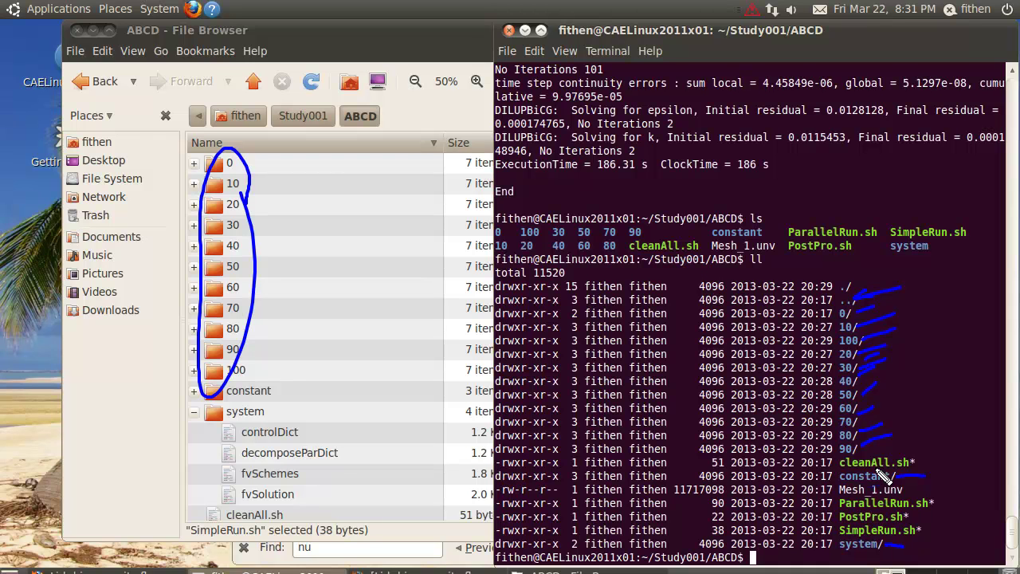
{"action": "left_click_drag", "start_coordinate": [907, 546], "coordinate": [964, 524]}
{"action": "left_click_drag", "start_coordinate": [896, 489], "coordinate": [941, 484]}
{"action": "key", "text": "shift+F9"}
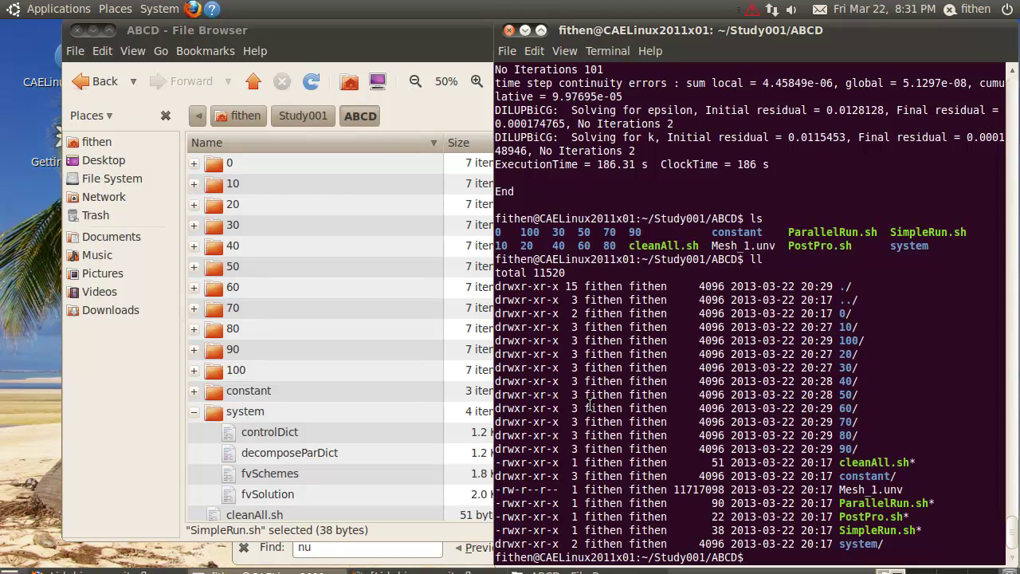
Minimize the ABCD file browser window and the web browser window, leaving the terminal open
{"action": "left_click", "coordinate": [417, 32]}
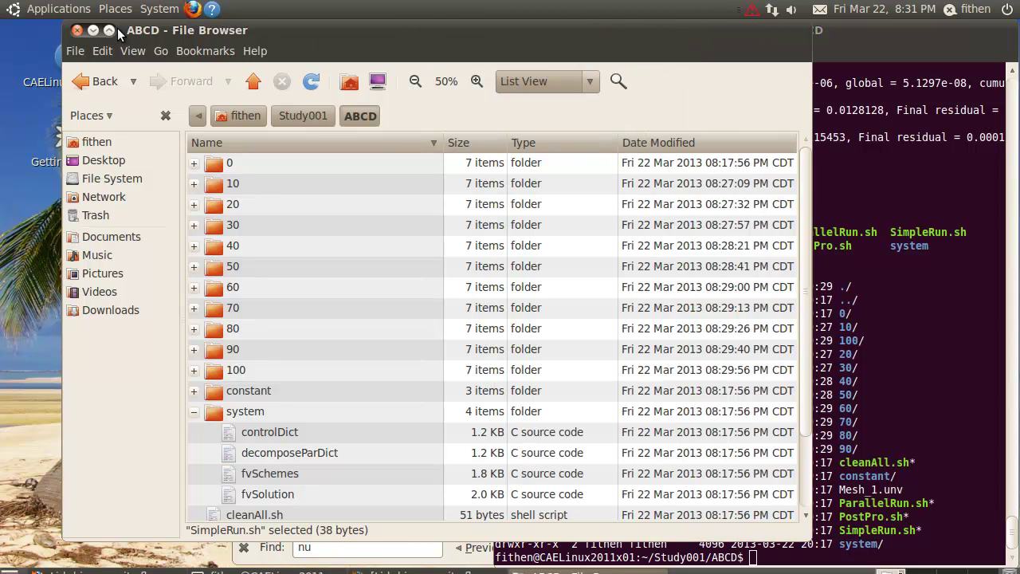
{"action": "left_click", "coordinate": [92, 30]}
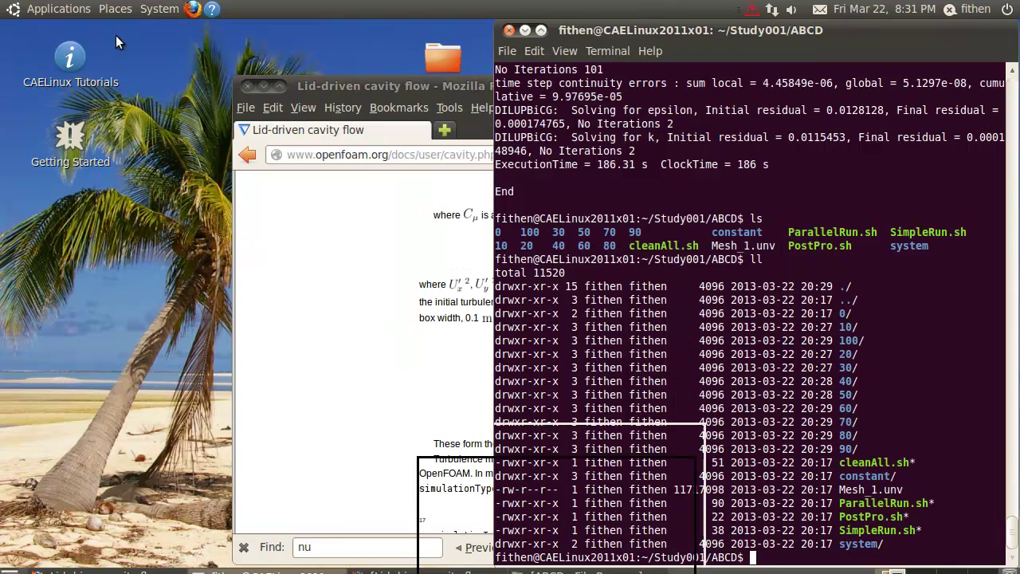
{"action": "left_click", "coordinate": [398, 89]}
{"action": "left_click", "coordinate": [261, 87]}
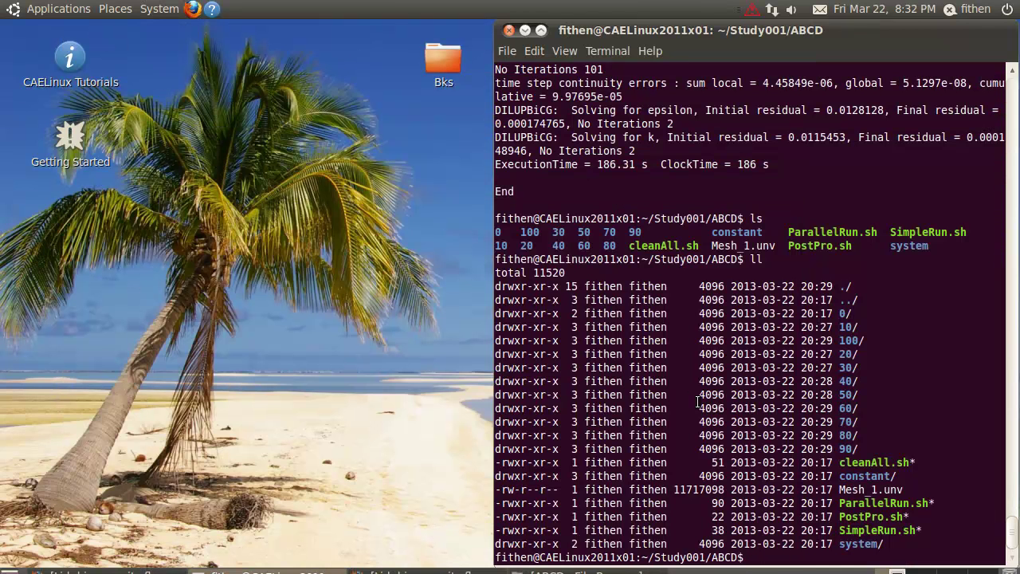
Run paraFoam from the ABCD case folder, minimize the terminal and load the ABCD.OpenFOAM case in ParaView
{"action": "type", "text": "paraFoam"}
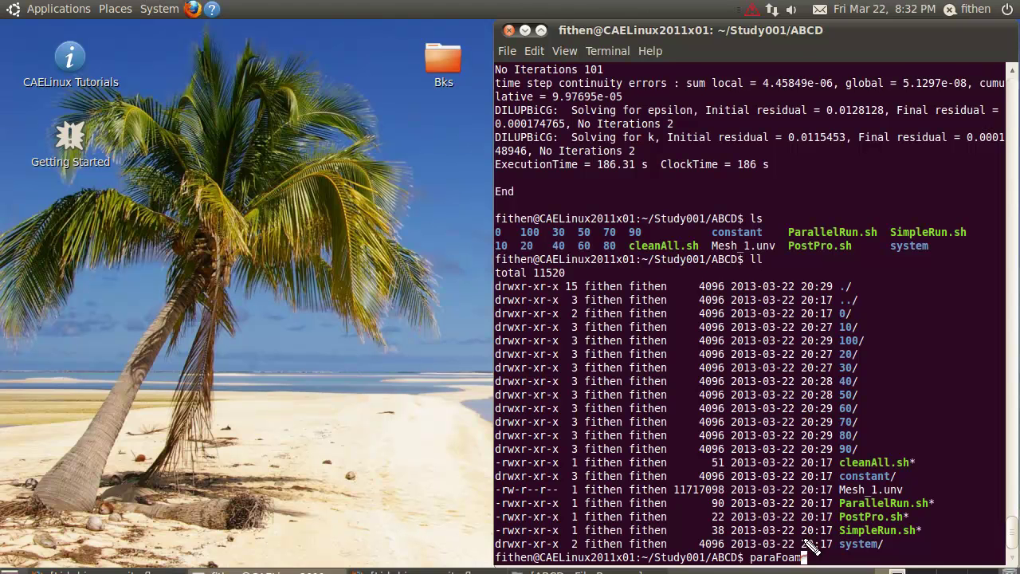
{"action": "left_click_drag", "start_coordinate": [805, 541], "coordinate": [751, 555]}
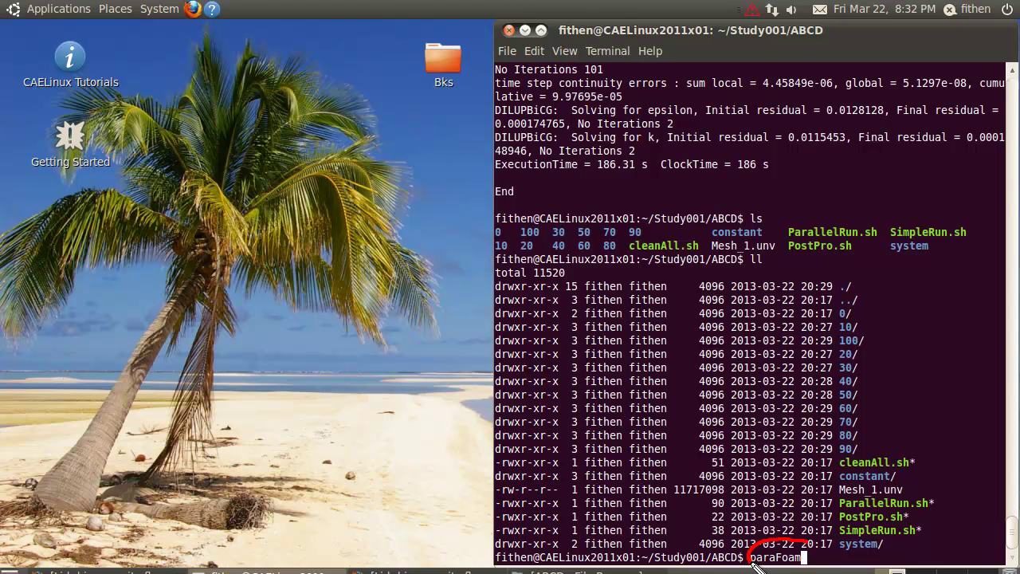
{"action": "left_click_drag", "start_coordinate": [809, 568], "coordinate": [810, 548]}
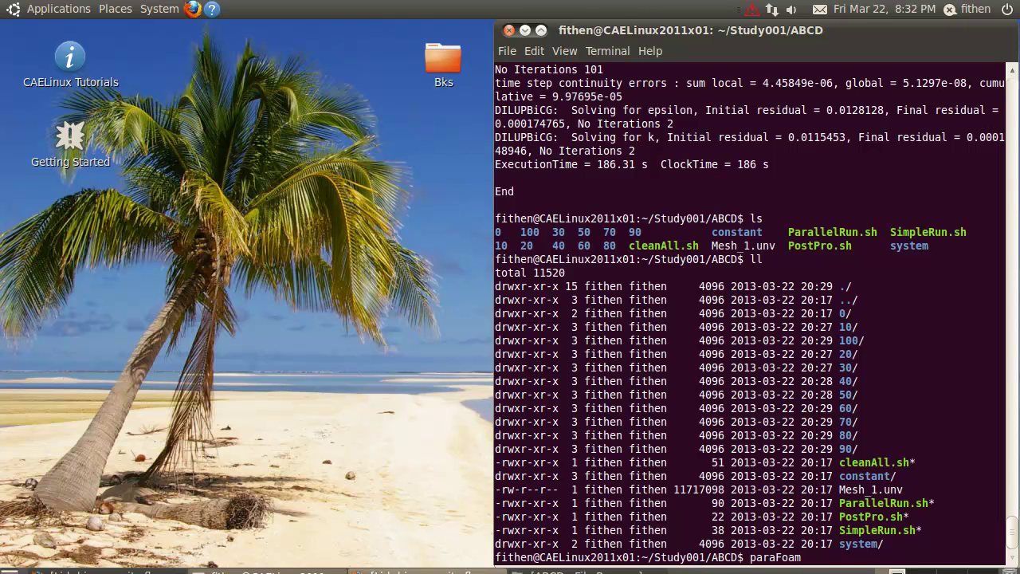
{"action": "key", "text": "Return"}
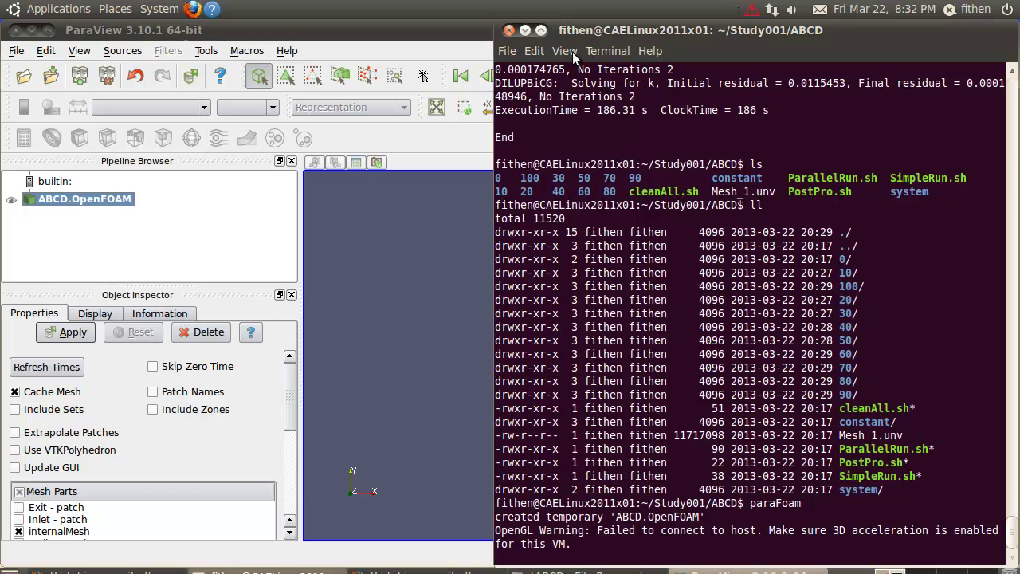
{"action": "left_click", "coordinate": [524, 29]}
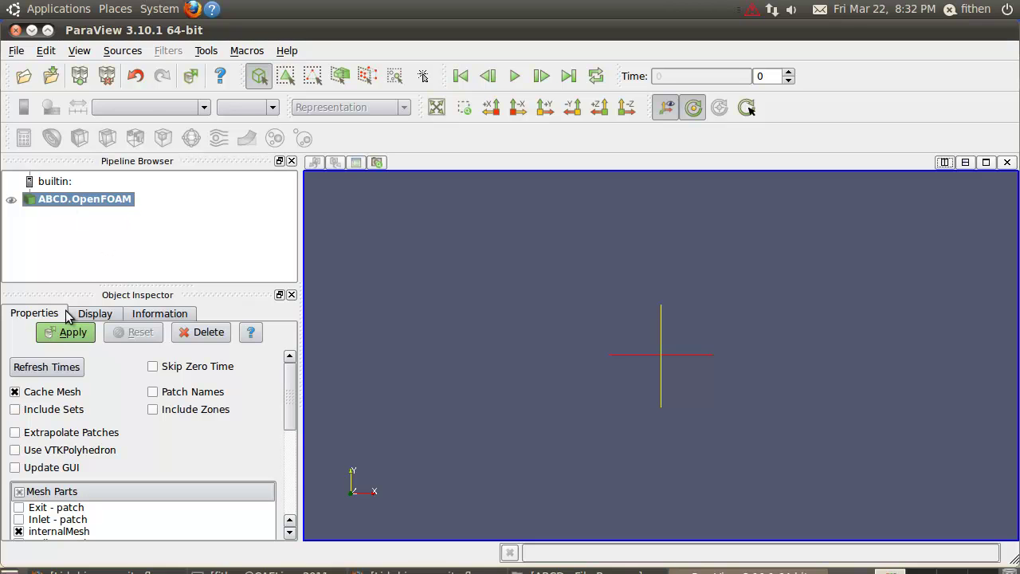
{"action": "left_click", "coordinate": [62, 337]}
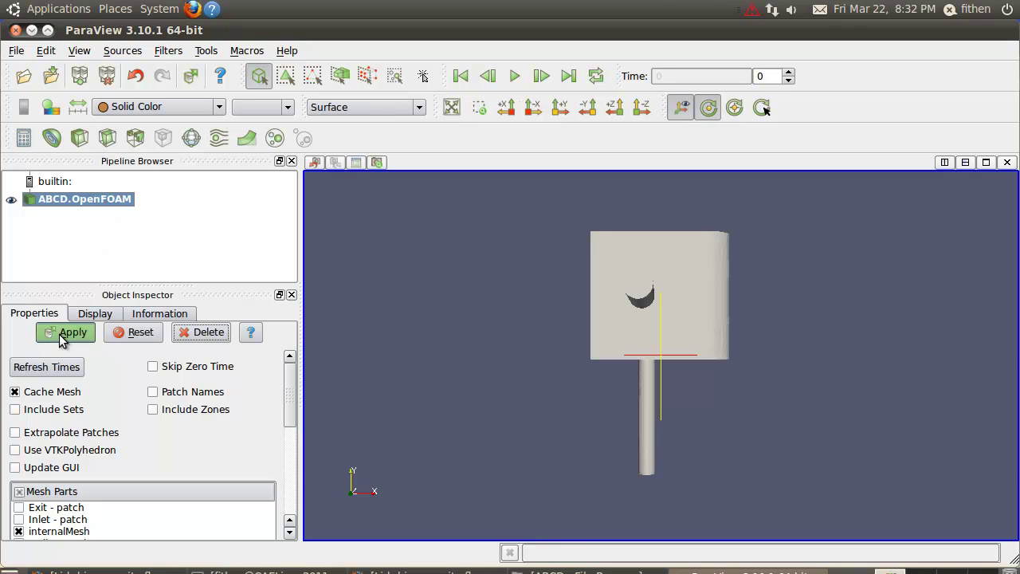
{"action": "left_click_drag", "start_coordinate": [578, 414], "coordinate": [634, 368]}
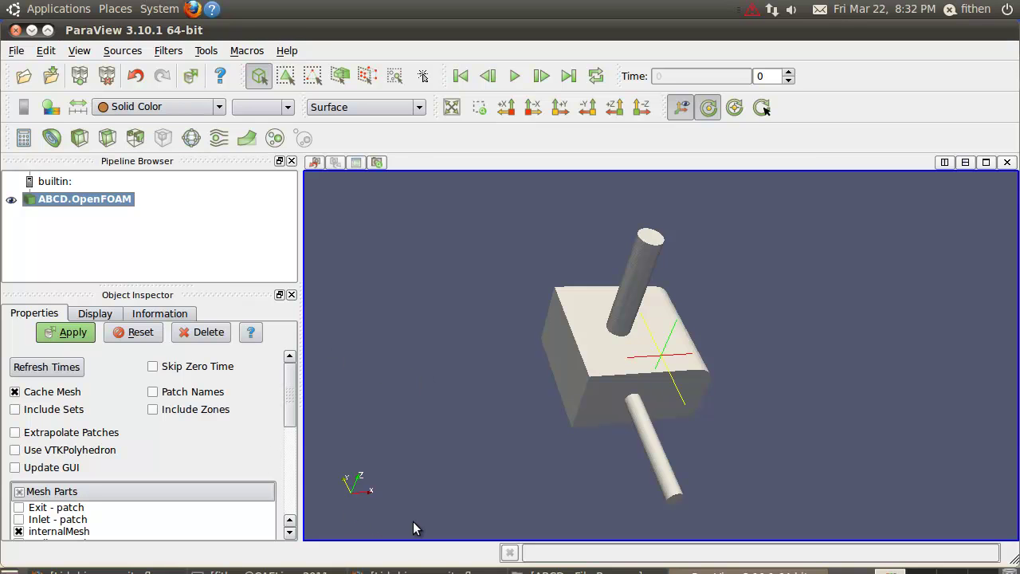
Look up the initial time folder 0 in the ABCD directory in the file browser, then return to ParaView
{"action": "left_click", "coordinate": [558, 570]}
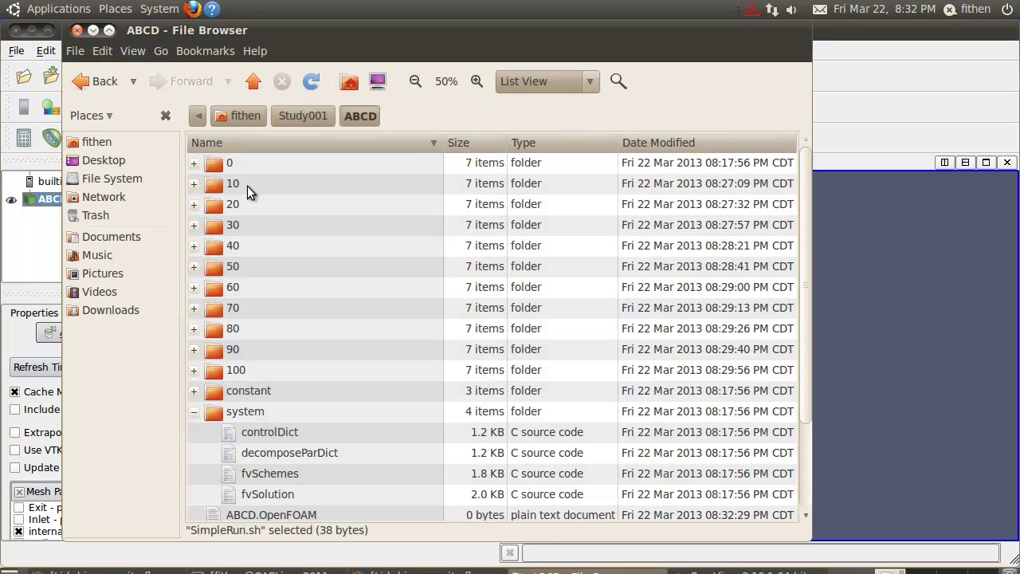
{"action": "left_click", "coordinate": [227, 167]}
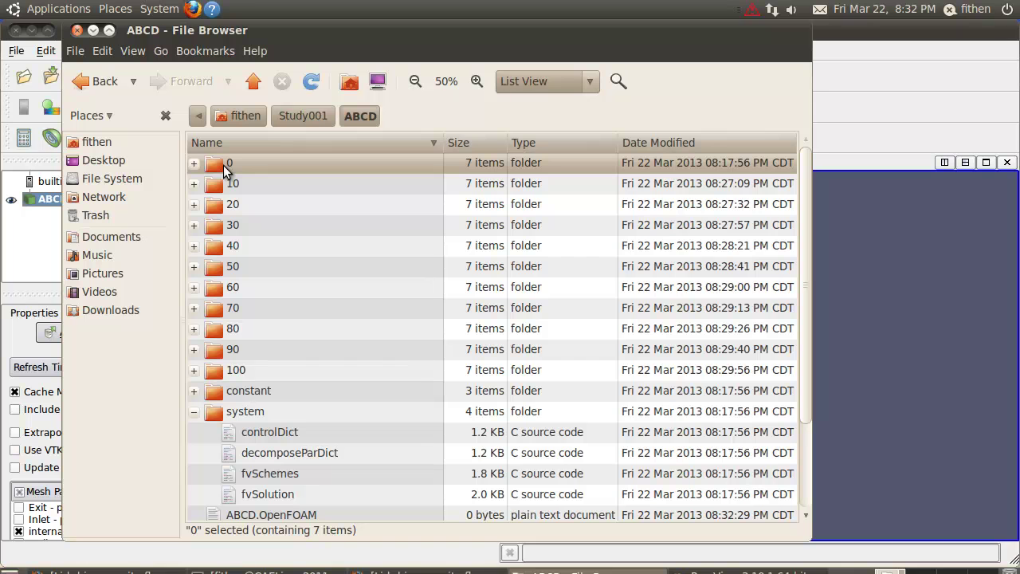
{"action": "left_click", "coordinate": [93, 30]}
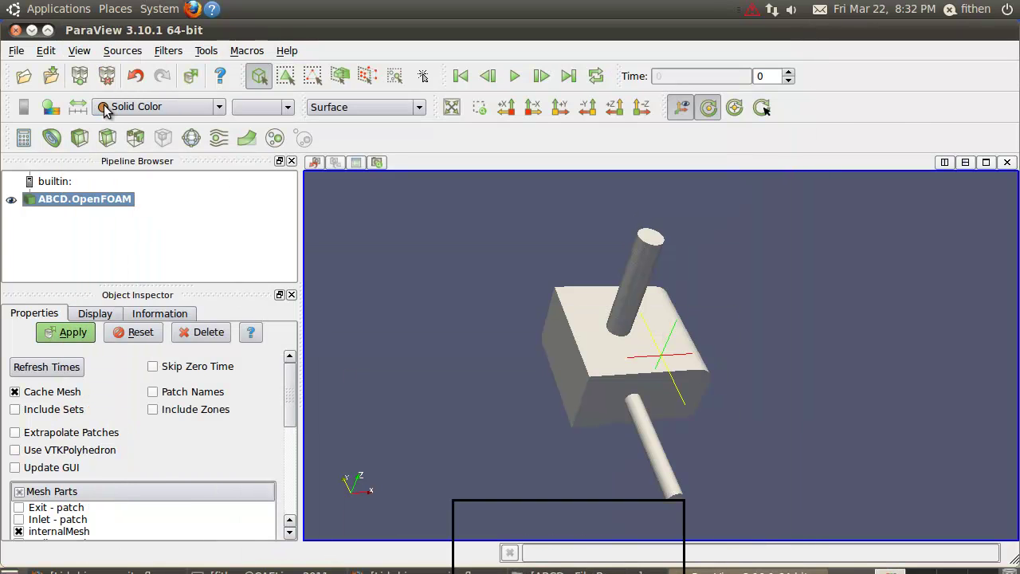
Enable Skip Zero Time and the k and epsilon volume fields for ABCD.OpenFOAM, and apply the changes
{"action": "left_click", "coordinate": [158, 369]}
{"action": "left_click_drag", "start_coordinate": [289, 391], "coordinate": [286, 467]}
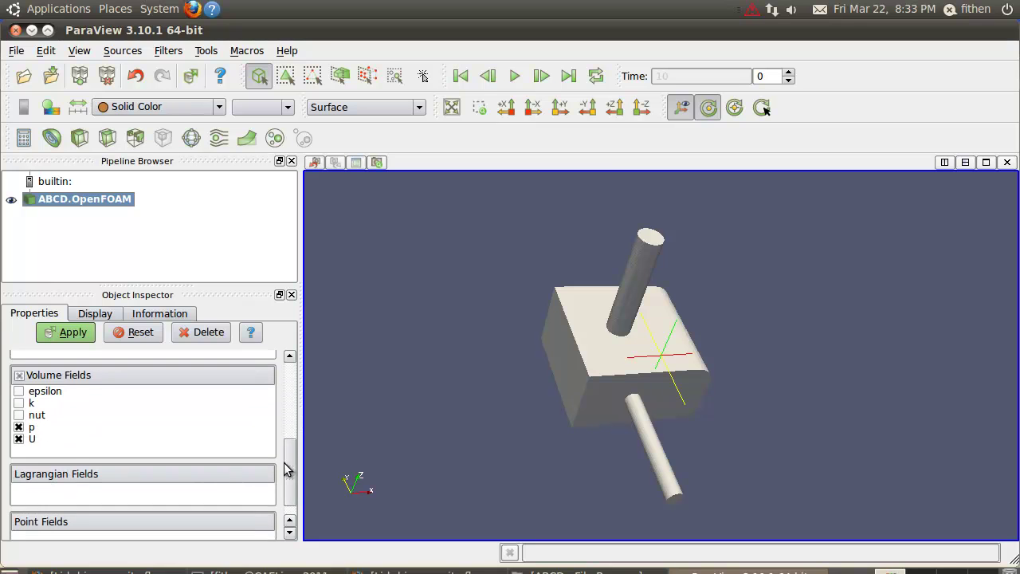
{"action": "left_click", "coordinate": [19, 403]}
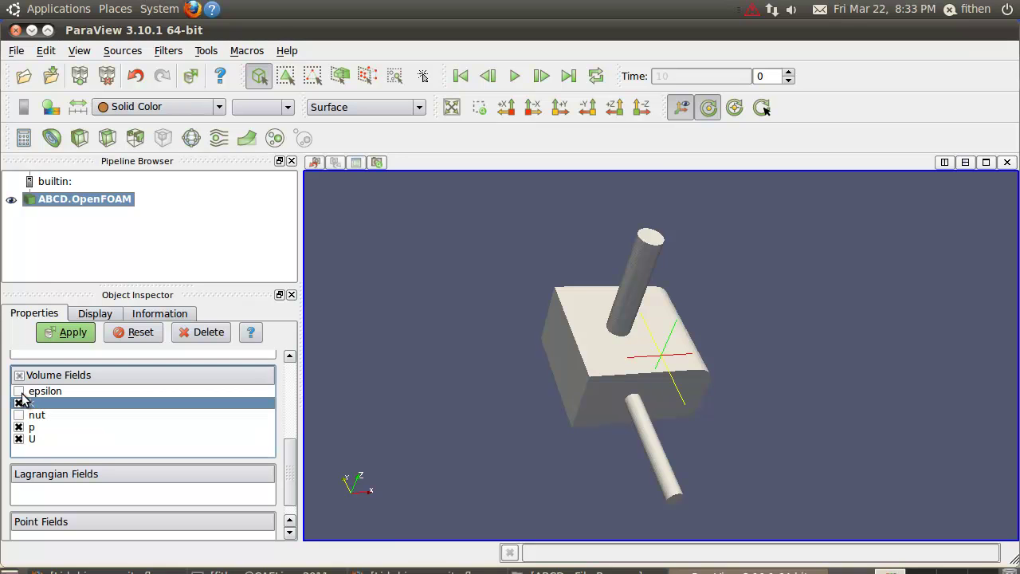
{"action": "left_click", "coordinate": [19, 391]}
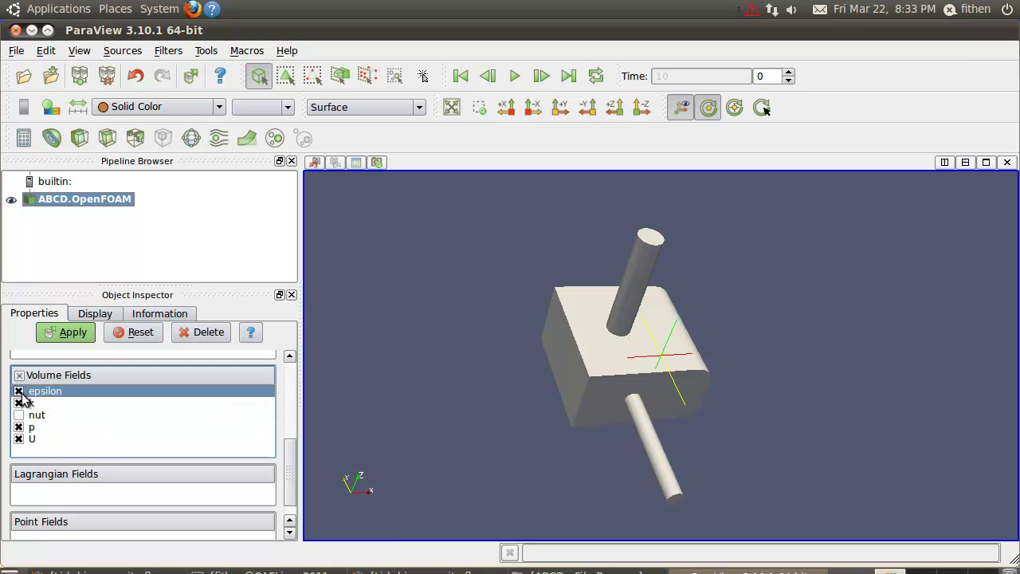
{"action": "left_click", "coordinate": [74, 338]}
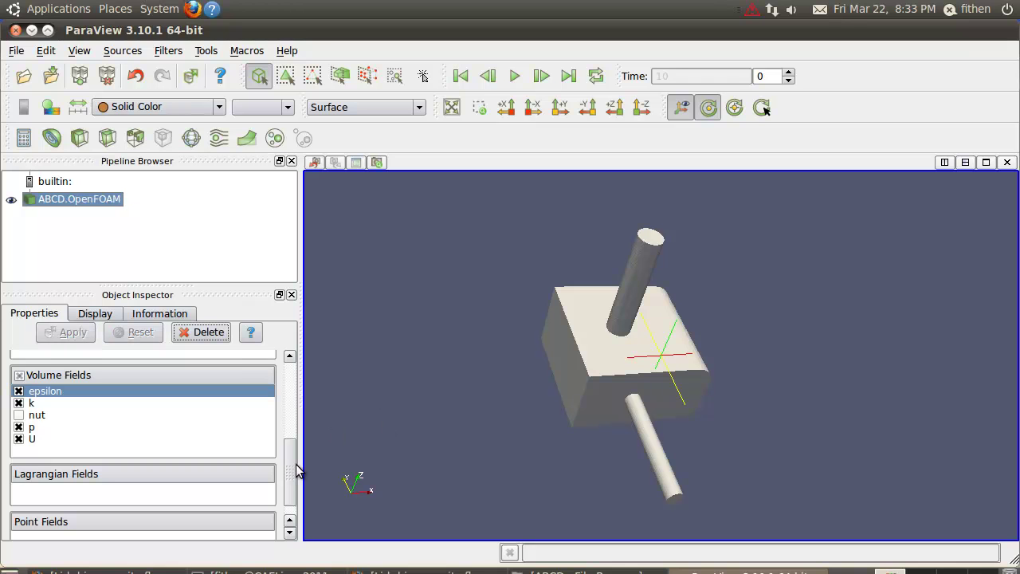
{"action": "left_click_drag", "start_coordinate": [293, 471], "coordinate": [292, 387]}
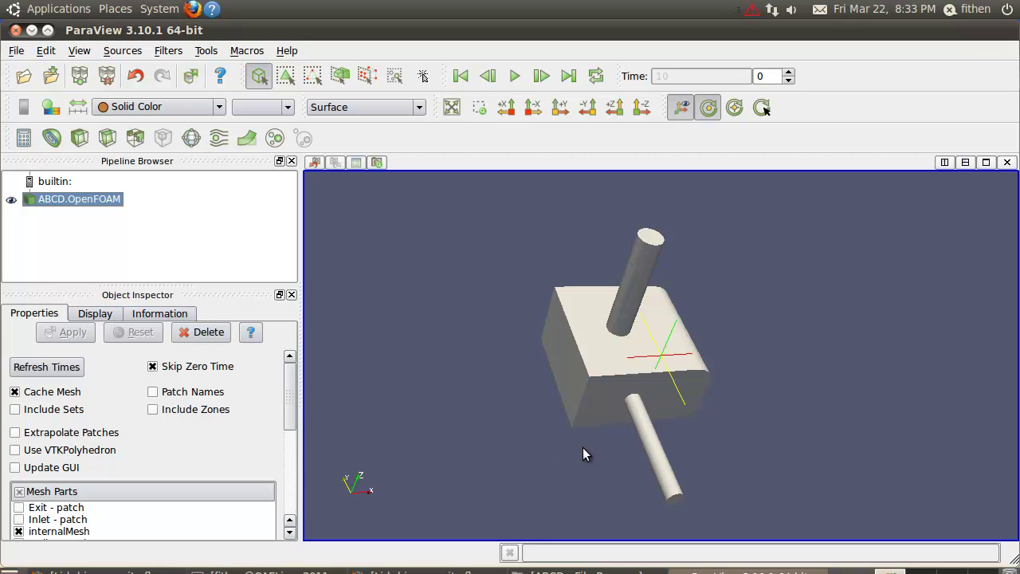
{"action": "left_click_drag", "start_coordinate": [587, 455], "coordinate": [592, 443]}
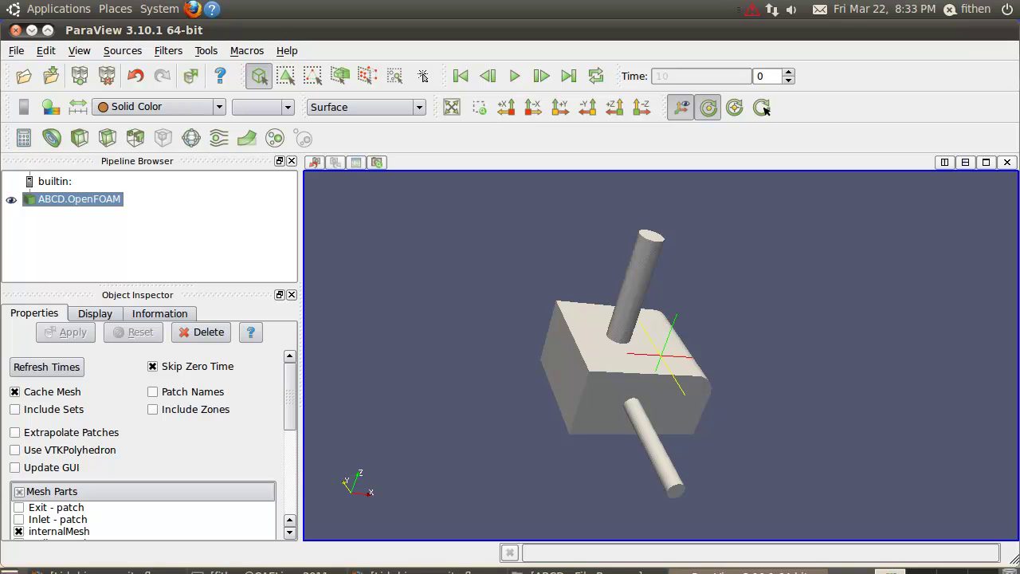
{"action": "mouse_move", "coordinate": [727, 54]}
{"action": "left_mouse_down"}
{"action": "mouse_move", "coordinate": [643, 69]}
{"action": "mouse_move", "coordinate": [661, 92]}
{"action": "mouse_move", "coordinate": [772, 89]}
{"action": "mouse_move", "coordinate": [804, 64]}
{"action": "mouse_move", "coordinate": [713, 57]}
{"action": "mouse_move", "coordinate": [774, 61]}
{"action": "mouse_move", "coordinate": [764, 55]}
{"action": "mouse_move", "coordinate": [767, 84]}
{"action": "left_mouse_up"}
{"action": "left_click_drag", "start_coordinate": [661, 79], "coordinate": [645, 142]}
{"action": "left_click_drag", "start_coordinate": [765, 79], "coordinate": [740, 132]}
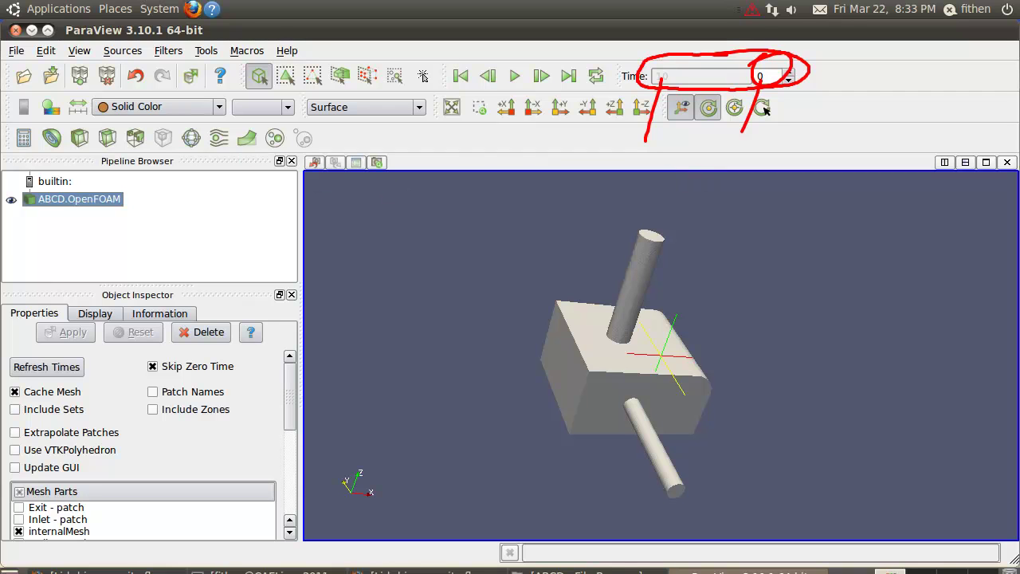
{"action": "key", "text": "shift+F9"}
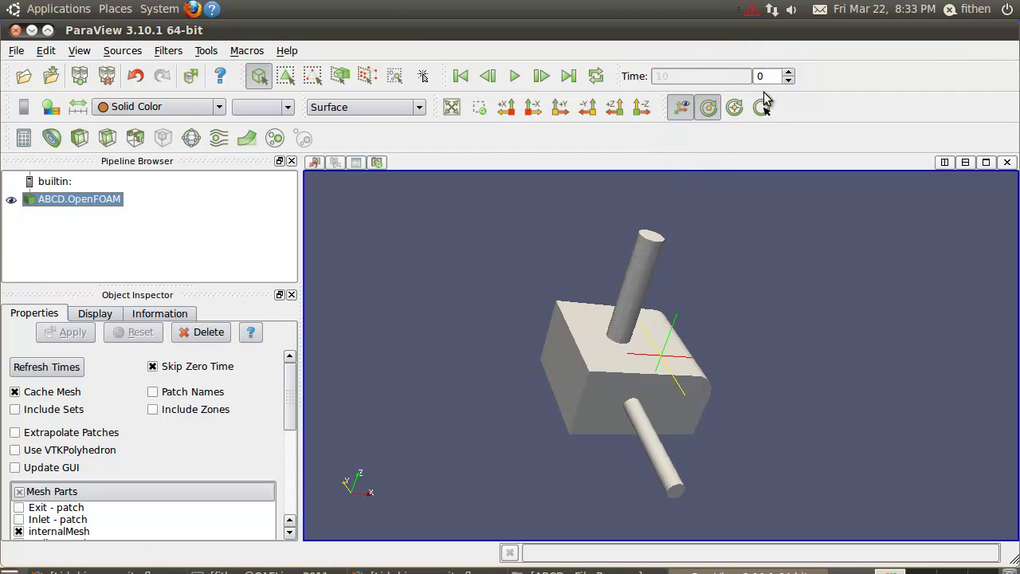
Advance the results to time step 9 (time 100) and check the saved time folders in the file browser
{"action": "left_click", "coordinate": [788, 72]}
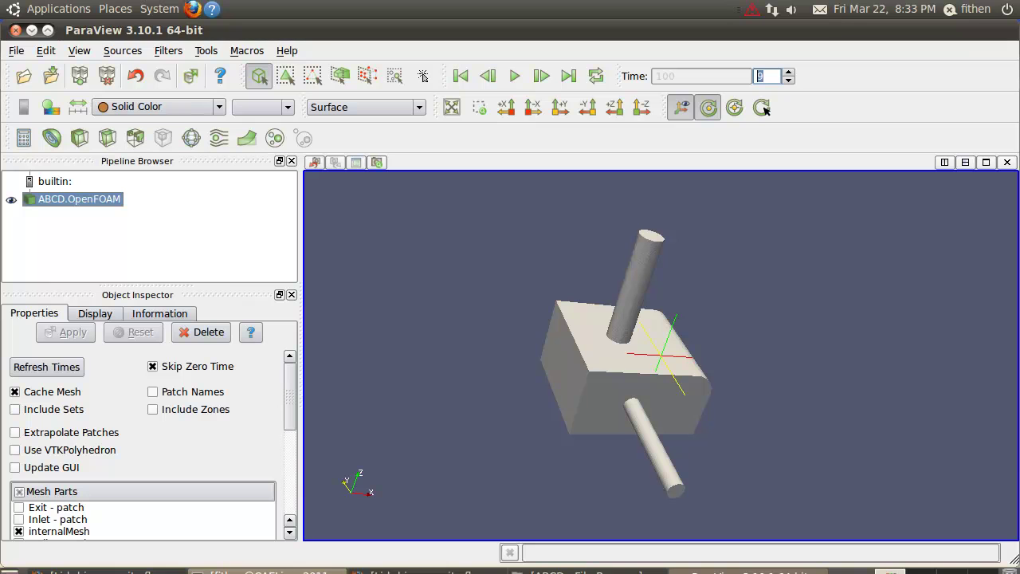
{"action": "left_click", "coordinate": [558, 570]}
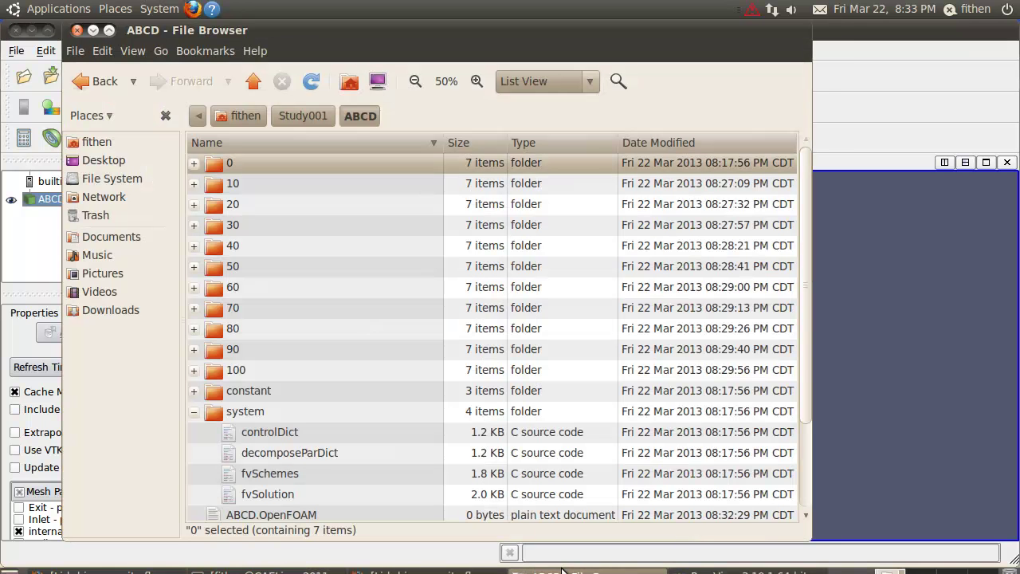
{"action": "left_click", "coordinate": [93, 31]}
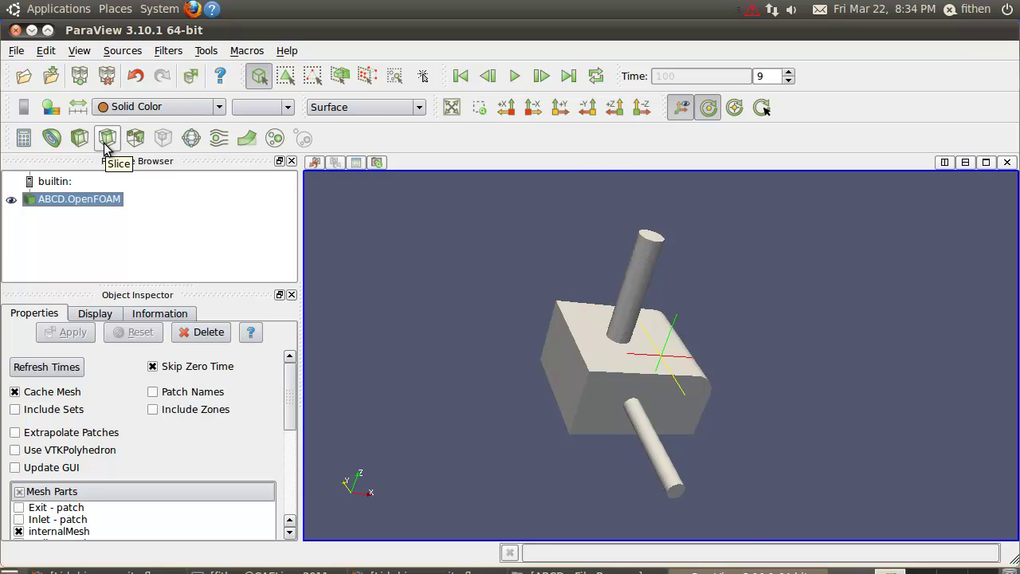
Add a plane Slice filter to ABCD.OpenFOAM and tilt its cutting plane freehand through the geometry
{"action": "left_click", "coordinate": [106, 139]}
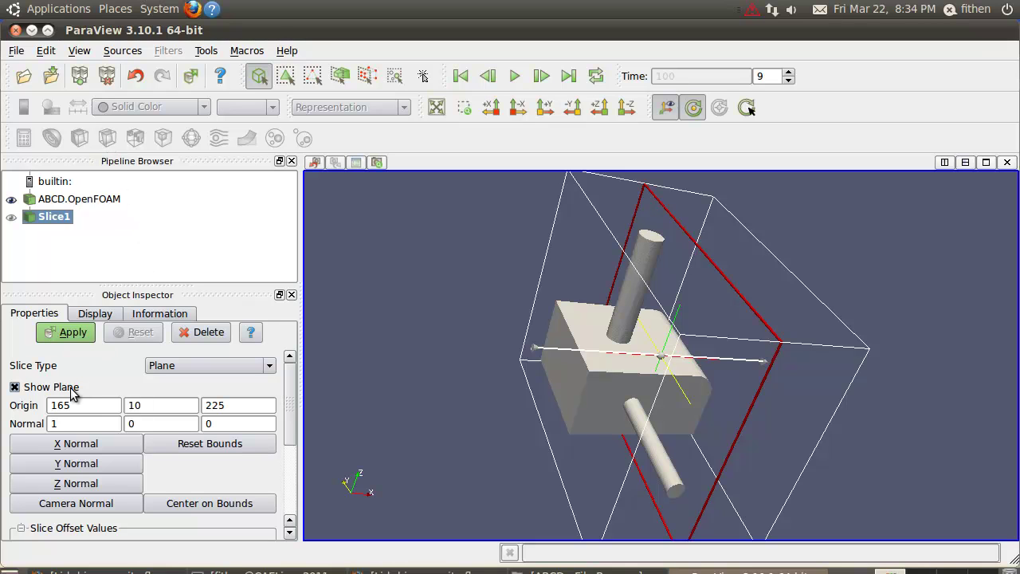
{"action": "left_click", "coordinate": [17, 388]}
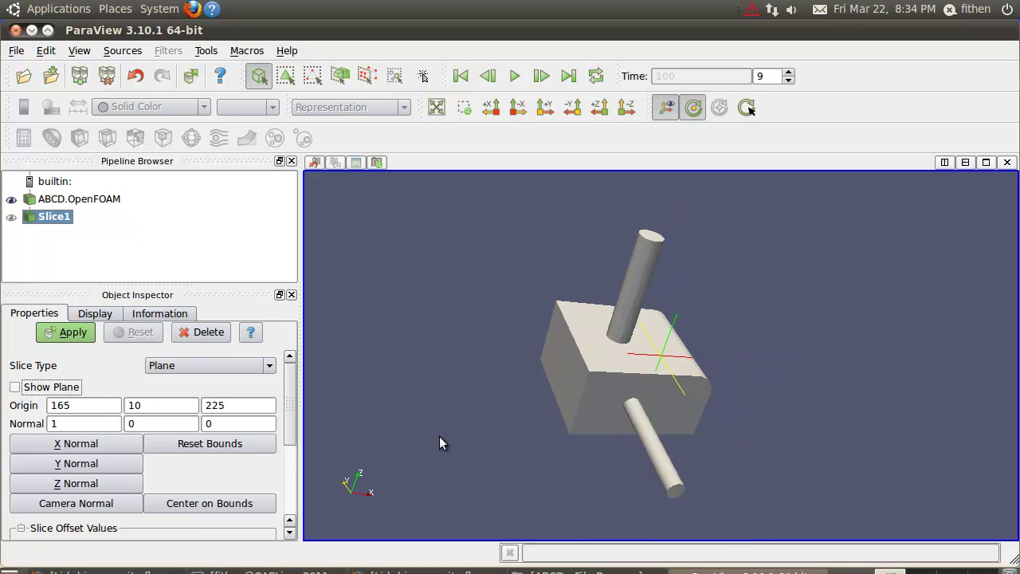
{"action": "left_click_drag", "start_coordinate": [750, 469], "coordinate": [696, 479]}
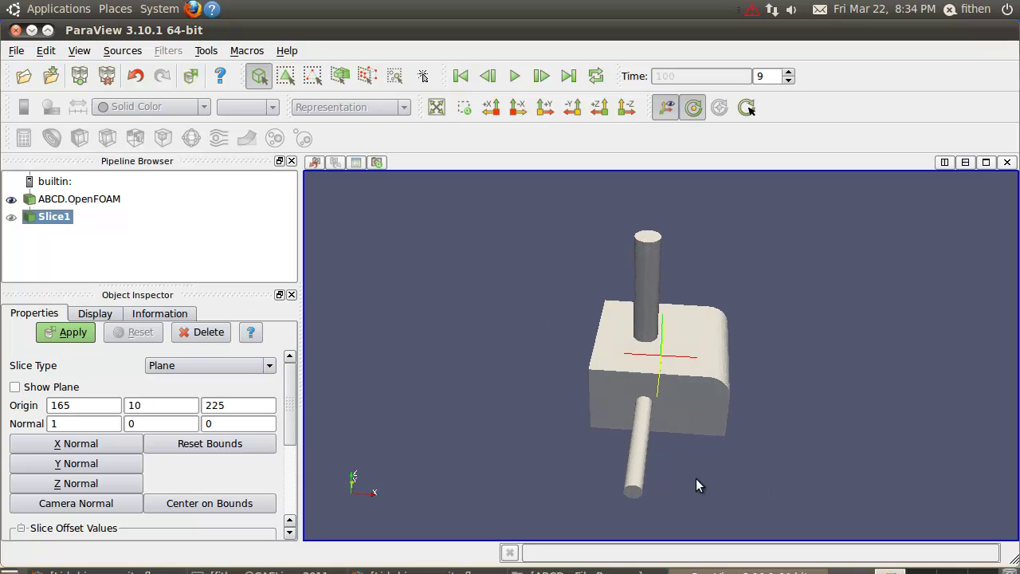
{"action": "left_click", "coordinate": [60, 388]}
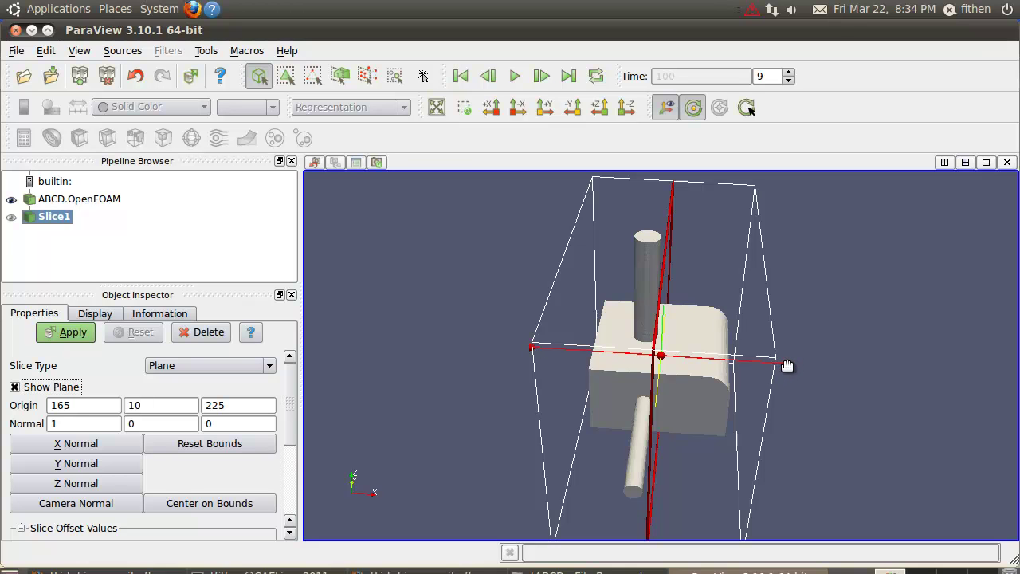
{"action": "left_click_drag", "start_coordinate": [786, 365], "coordinate": [701, 476]}
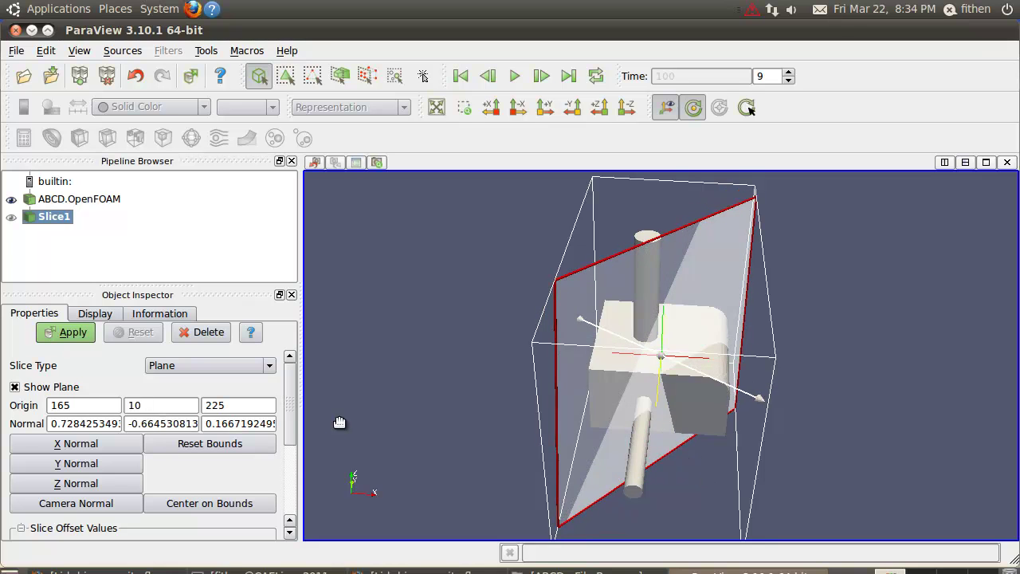
Set the slice plane's origin to 0 in both Y and Z
{"action": "double_click", "coordinate": [131, 405]}
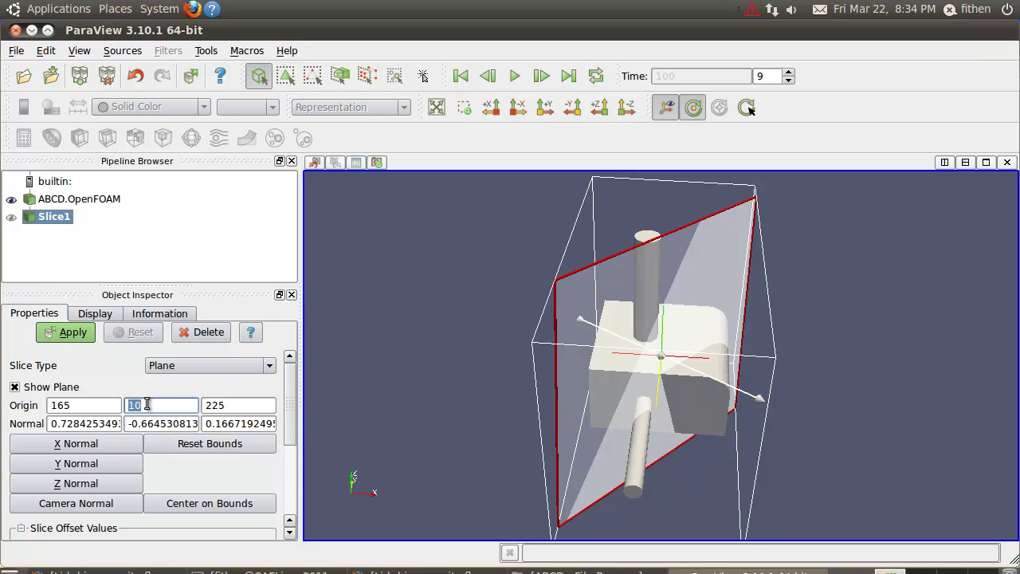
{"action": "type", "text": "0"}
{"action": "double_click", "coordinate": [222, 406]}
{"action": "type", "text": "0"}
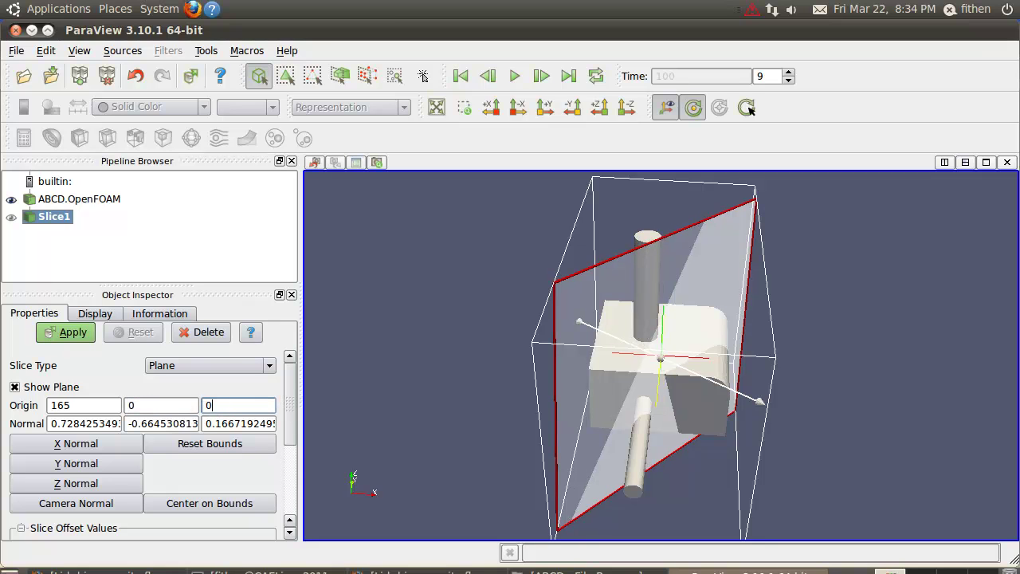
Set the slice plane's normal components to 0.1, -0.0 and 00 so it faces the X direction
{"action": "left_click", "coordinate": [106, 426]}
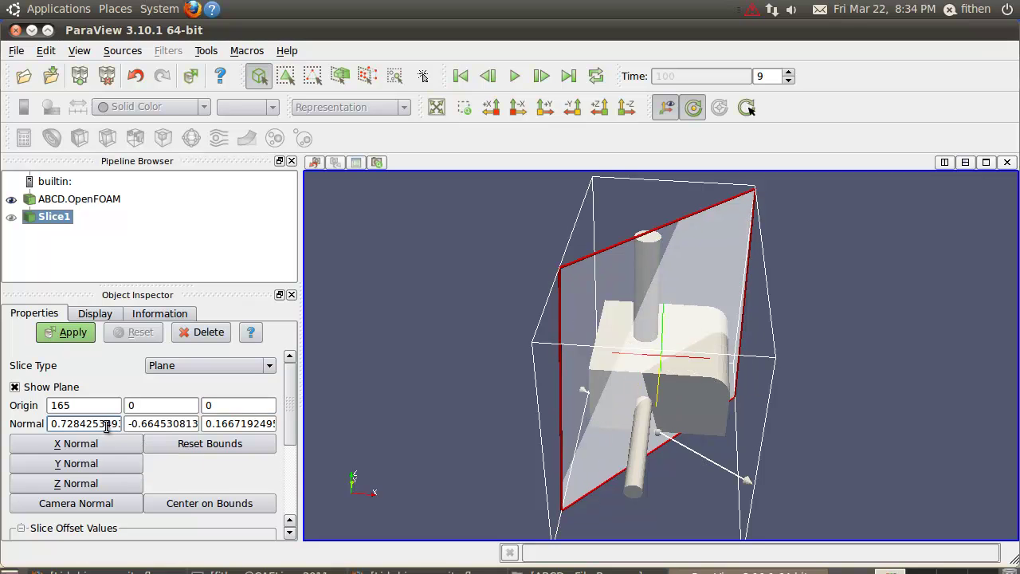
{"action": "double_click", "coordinate": [107, 426]}
{"action": "type", "text": "0.1"}
{"action": "left_click", "coordinate": [154, 423]}
{"action": "double_click", "coordinate": [155, 423]}
{"action": "type", "text": "-0.0"}
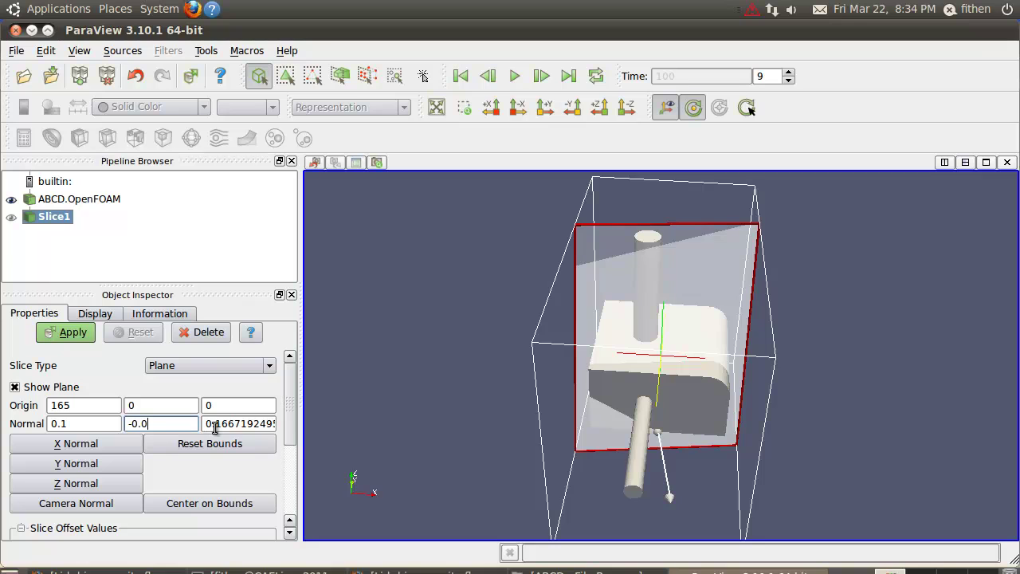
{"action": "left_click", "coordinate": [216, 423]}
{"action": "double_click", "coordinate": [217, 423]}
{"action": "type", "text": "00"}
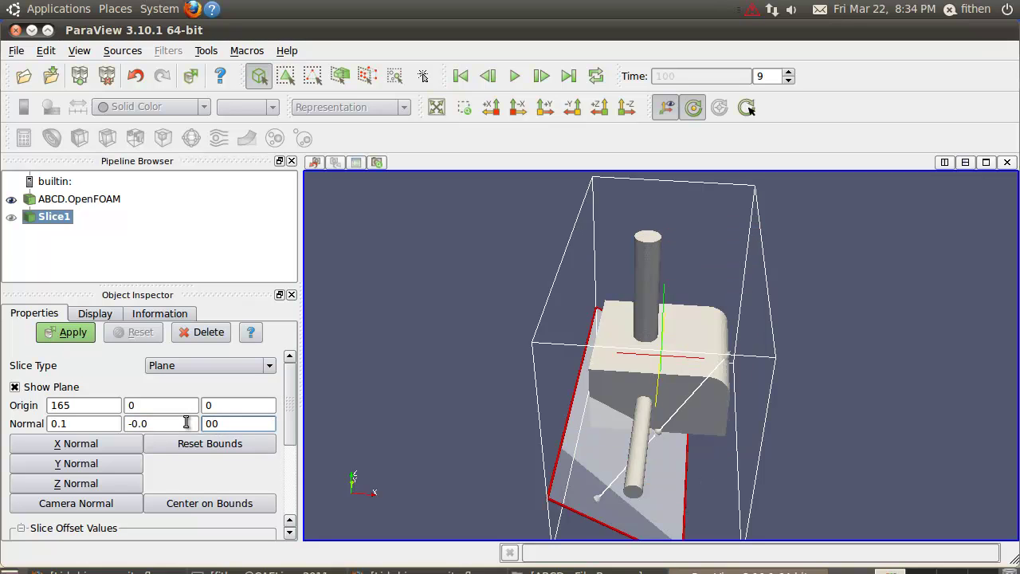
{"action": "left_click", "coordinate": [184, 423]}
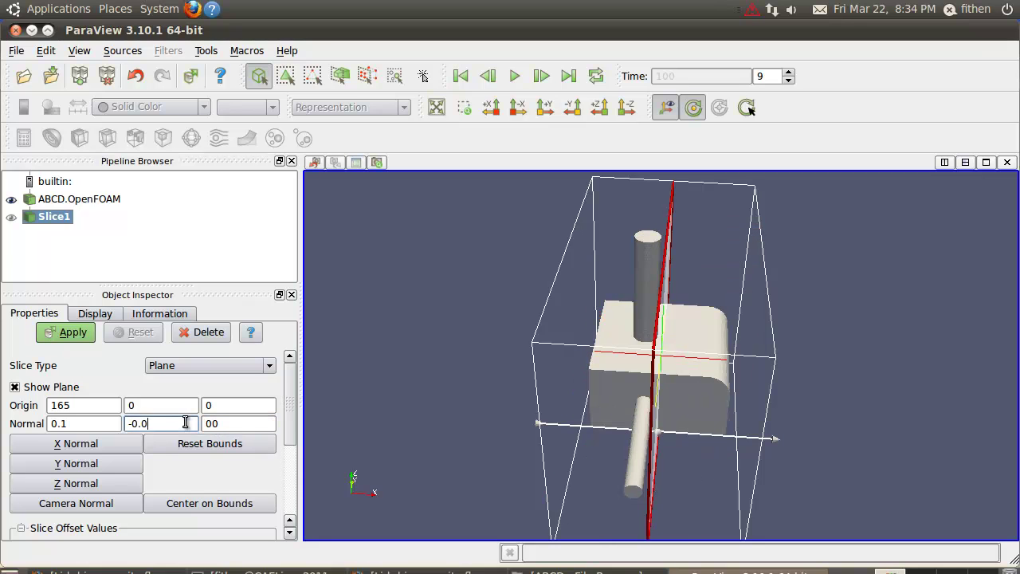
Set the slice plane's X origin to 125 and apply the slice
{"action": "left_click", "coordinate": [107, 405]}
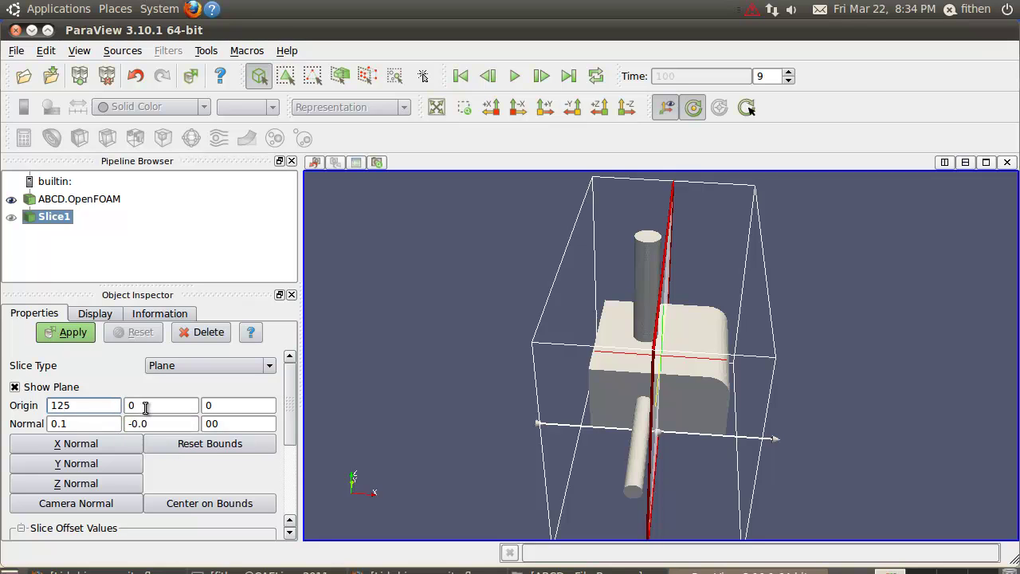
{"action": "left_click", "coordinate": [145, 406]}
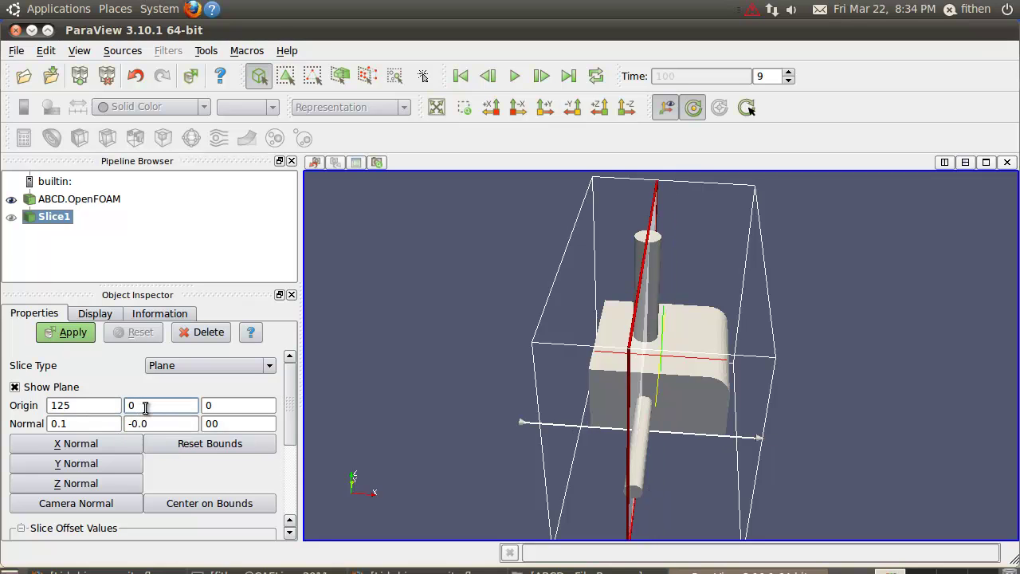
{"action": "left_click", "coordinate": [65, 333]}
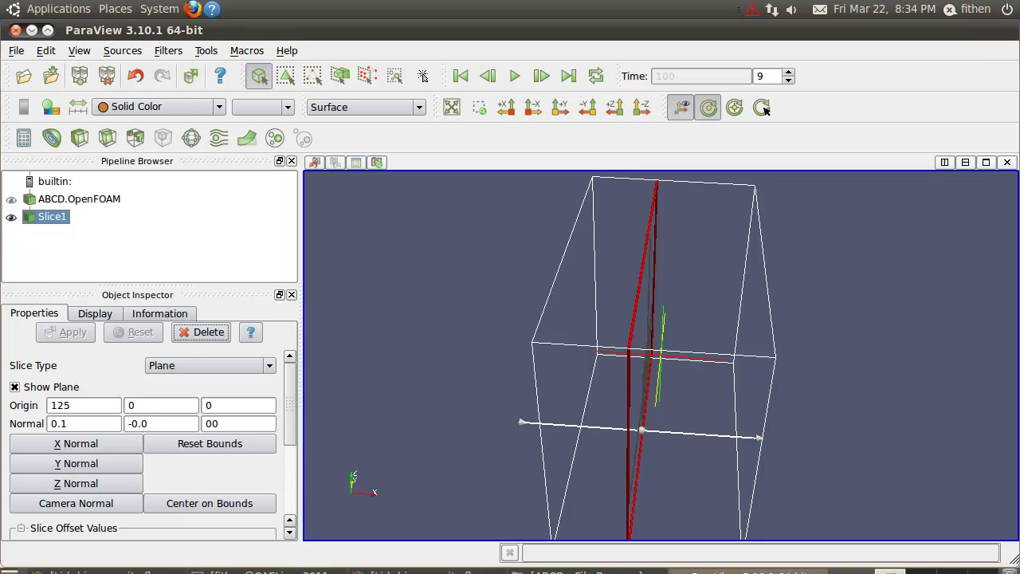
{"action": "mouse_move", "coordinate": [16, 199]}
{"action": "left_mouse_down"}
{"action": "mouse_move", "coordinate": [285, 164]}
{"action": "mouse_move", "coordinate": [399, 200]}
{"action": "left_mouse_up"}
{"action": "mouse_move", "coordinate": [48, 176]}
{"action": "left_mouse_down"}
{"action": "mouse_move", "coordinate": [24, 204]}
{"action": "mouse_move", "coordinate": [59, 191]}
{"action": "left_mouse_up"}
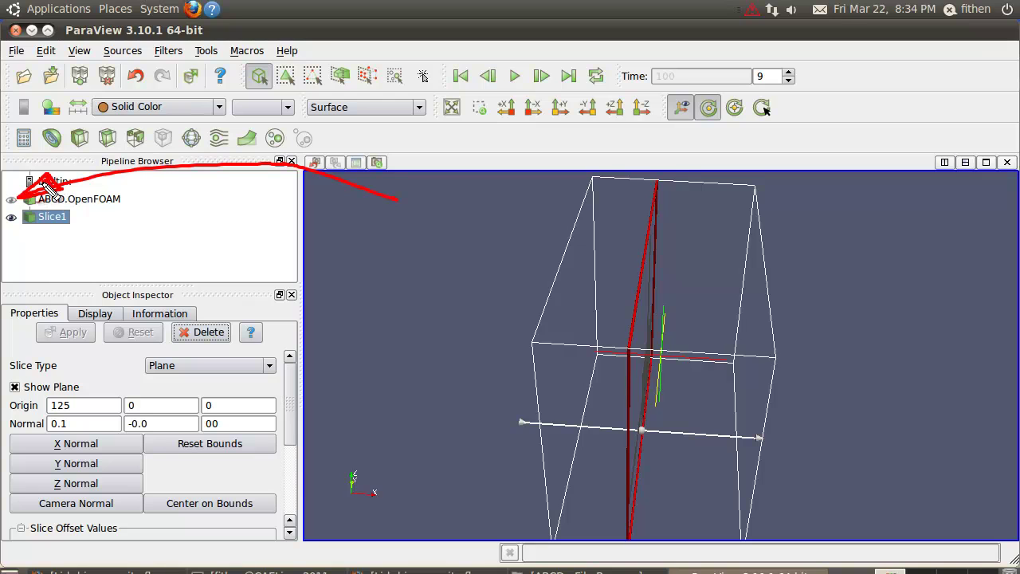
{"action": "mouse_move", "coordinate": [12, 248]}
{"action": "left_mouse_down"}
{"action": "mouse_move", "coordinate": [22, 243]}
{"action": "mouse_move", "coordinate": [12, 228]}
{"action": "mouse_move", "coordinate": [22, 243]}
{"action": "left_mouse_up"}
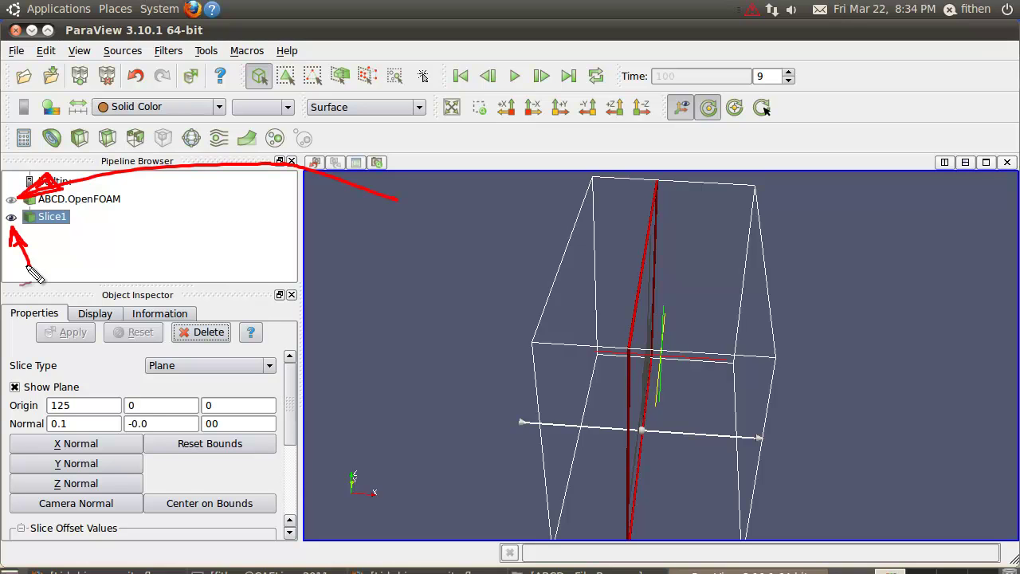
{"action": "key", "text": "shift+F9"}
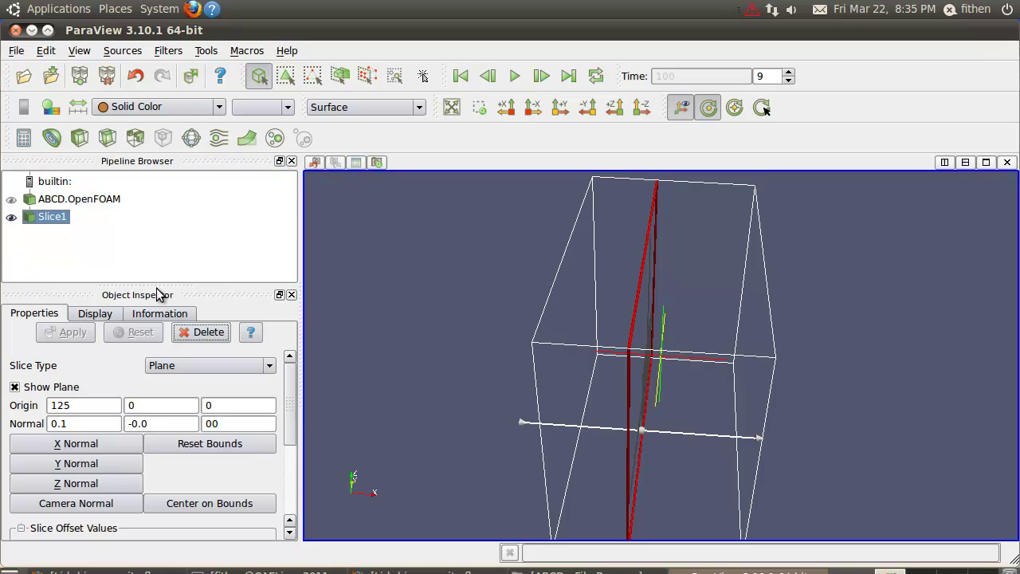
Show the full ABCD.OpenFOAM geometry briefly, hide it again, and turn off Show Plane for Slice1
{"action": "left_click", "coordinate": [11, 200]}
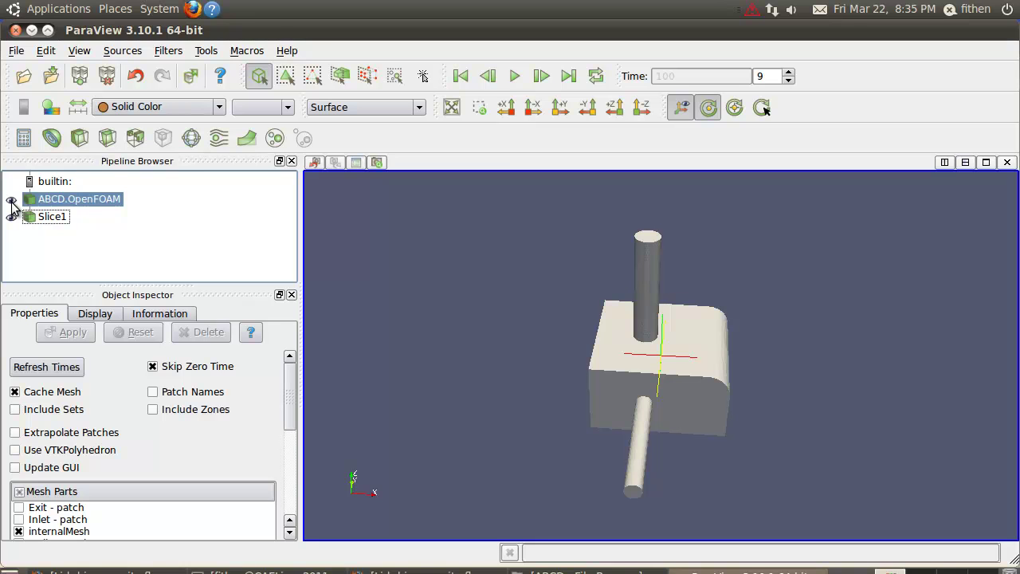
{"action": "left_click", "coordinate": [11, 200]}
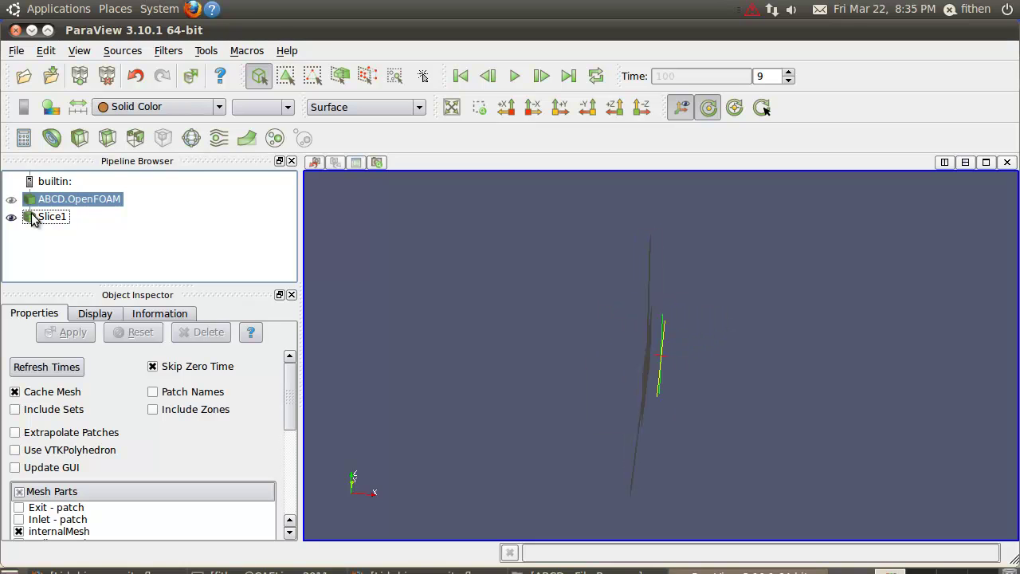
{"action": "left_click", "coordinate": [47, 216]}
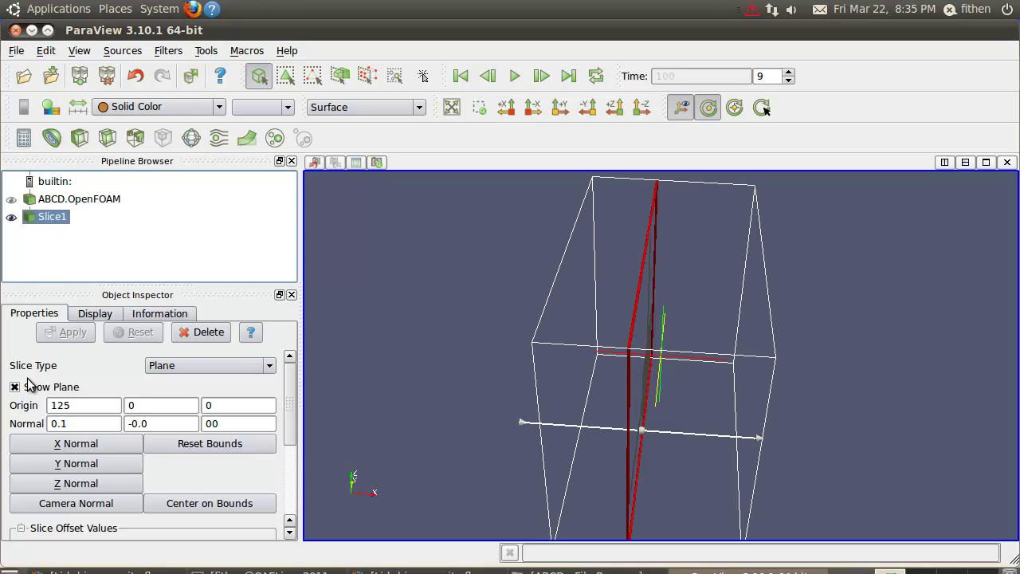
{"action": "left_click", "coordinate": [15, 387]}
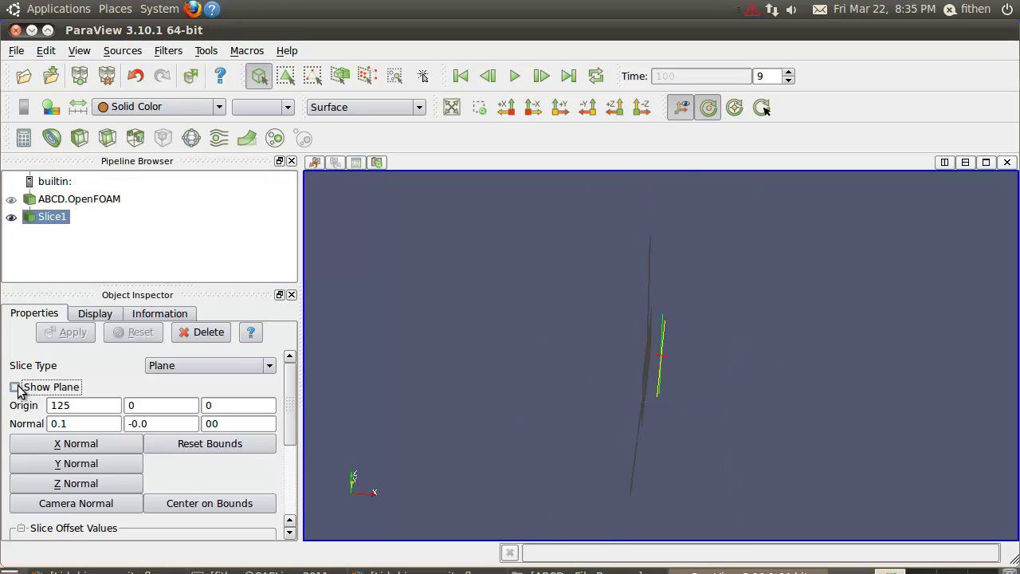
{"action": "left_click", "coordinate": [15, 387]}
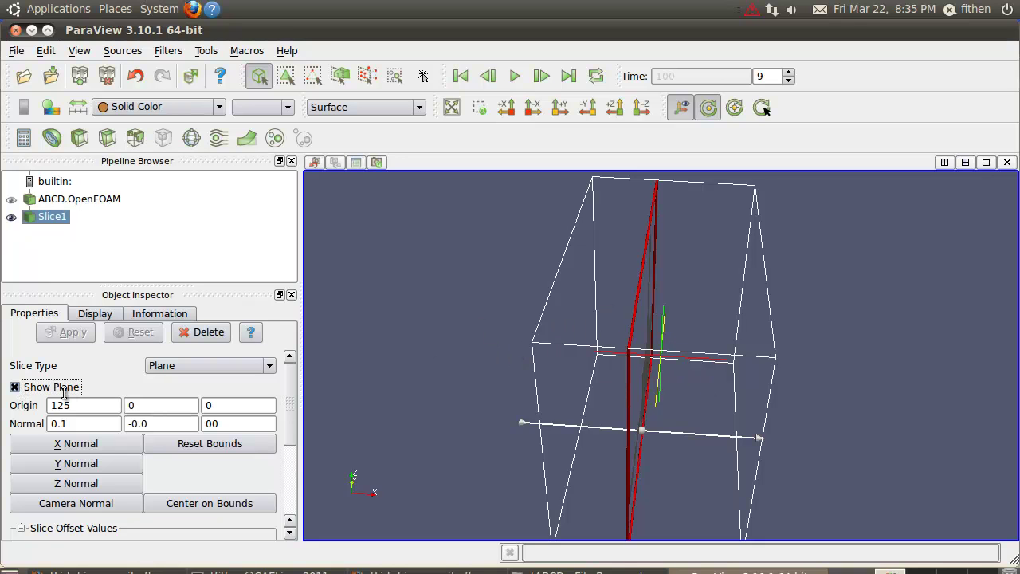
{"action": "left_click", "coordinate": [16, 388]}
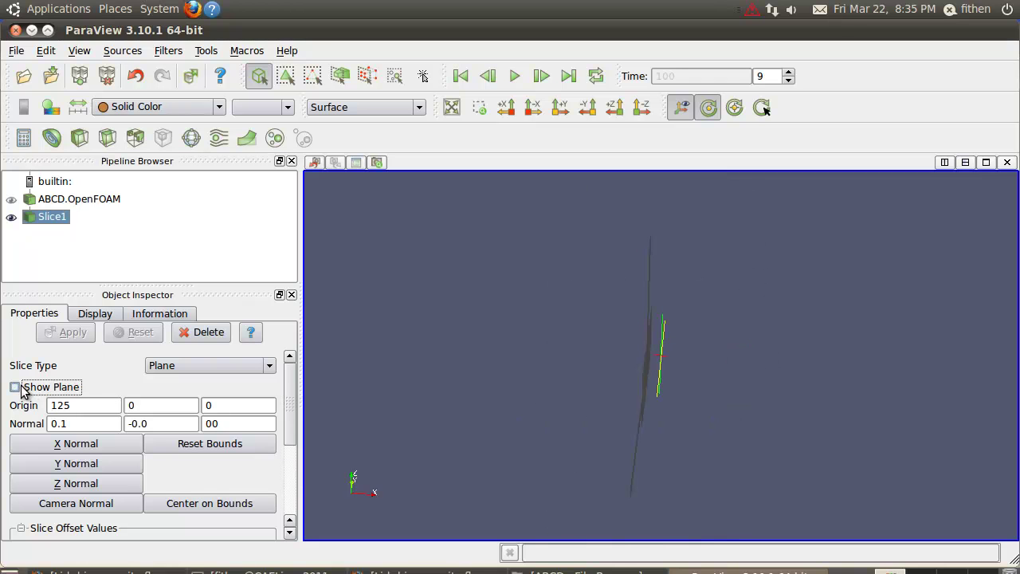
Try the standard view directions, settle on -X, and frame the slice's rectangular chamber and adjoining pipes up close
{"action": "left_click_drag", "start_coordinate": [510, 428], "coordinate": [524, 272]}
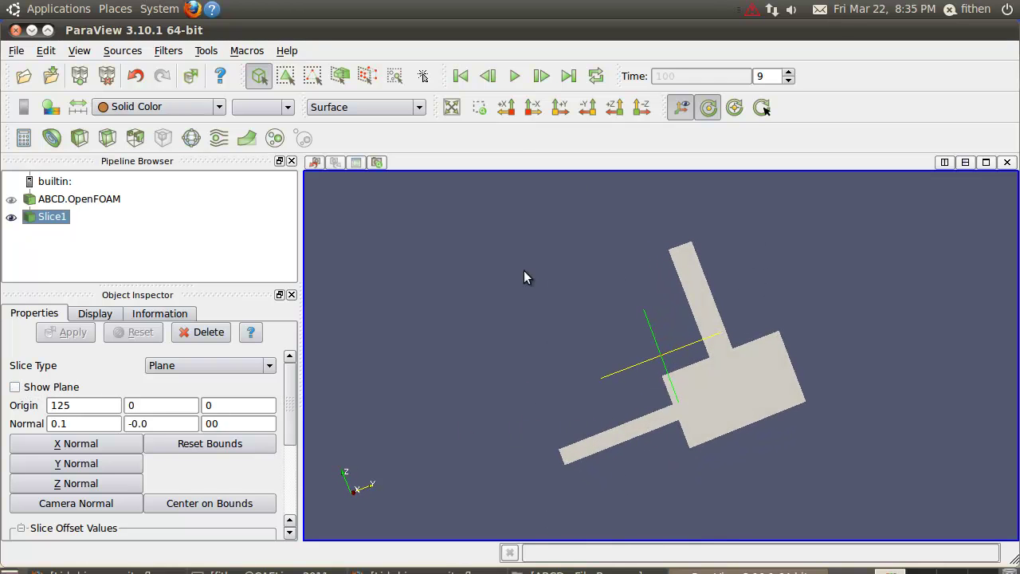
{"action": "left_click", "coordinate": [510, 110]}
{"action": "left_click", "coordinate": [558, 110]}
{"action": "left_click", "coordinate": [588, 113]}
{"action": "left_click", "coordinate": [633, 115]}
{"action": "left_click", "coordinate": [533, 109]}
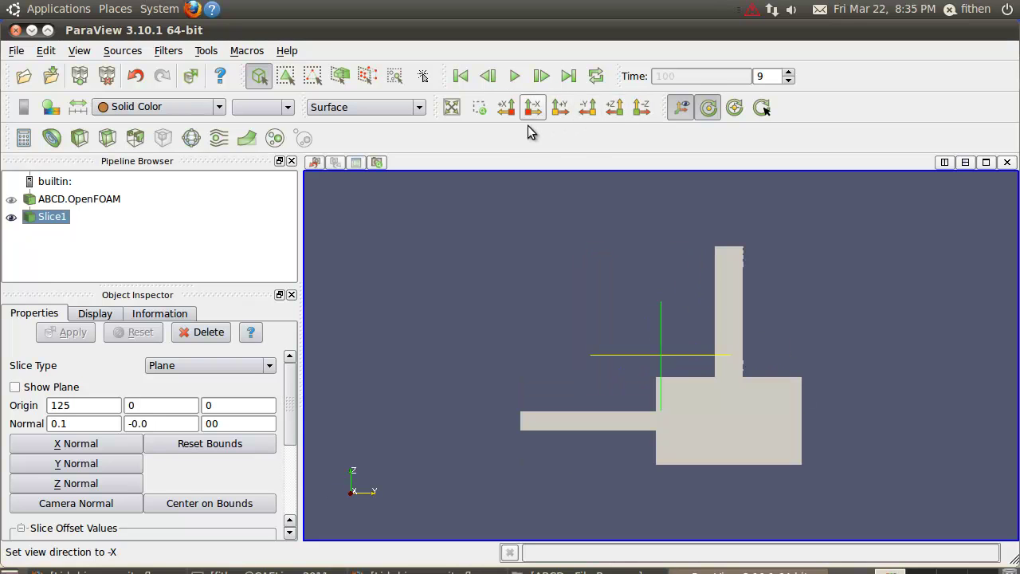
{"action": "scroll", "coordinate": [648, 422], "scroll_direction": "up", "scroll_amount": 5}
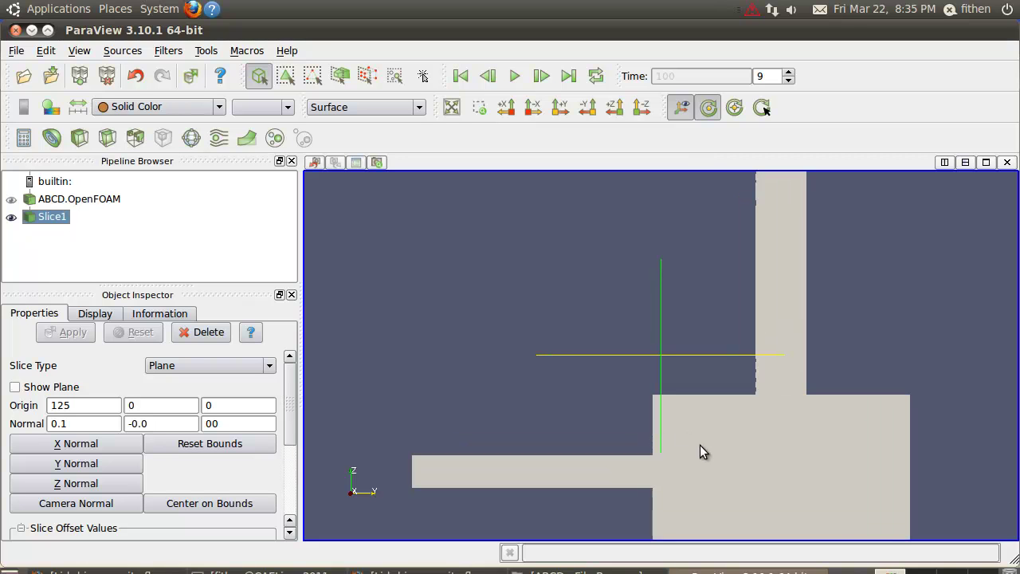
{"action": "middle_click_drag", "start_coordinate": [701, 443], "coordinate": [693, 369]}
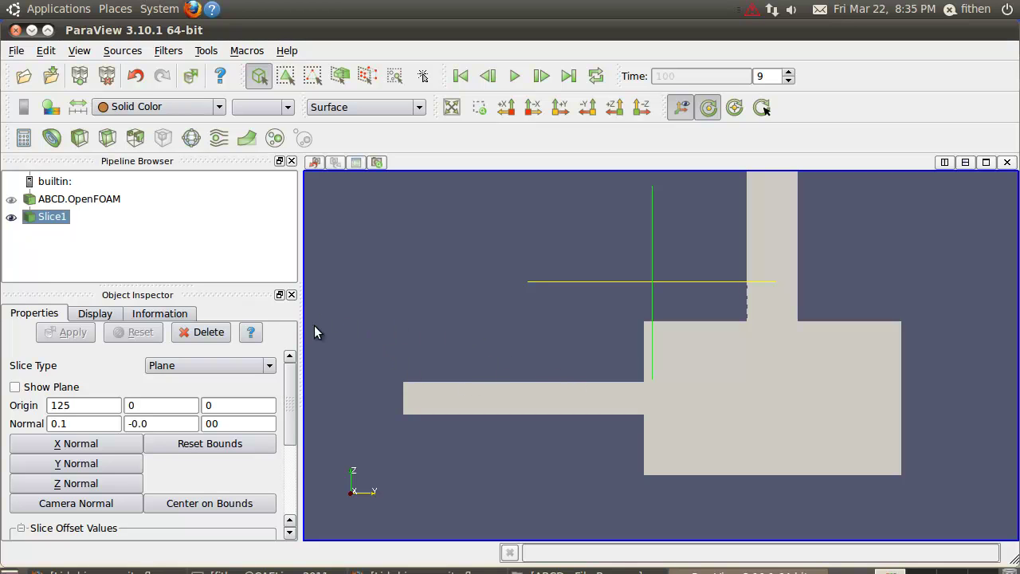
Color Slice1 by the point-data field p and show its color legend, laid out horizontally above the horizontal pipe
{"action": "left_click", "coordinate": [104, 316]}
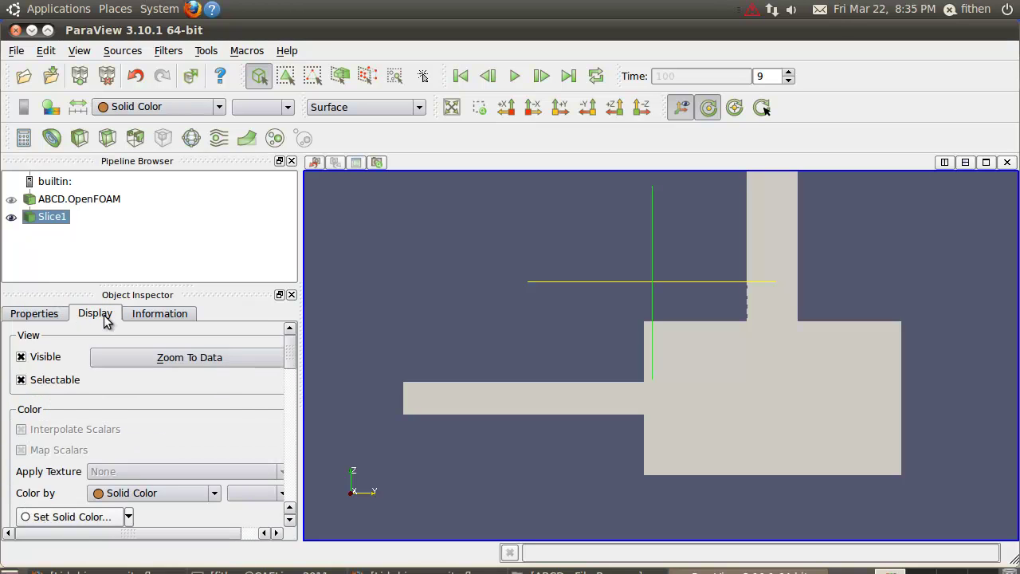
{"action": "left_click_drag", "start_coordinate": [301, 428], "coordinate": [333, 430]}
{"action": "left_click_drag", "start_coordinate": [324, 348], "coordinate": [322, 371]}
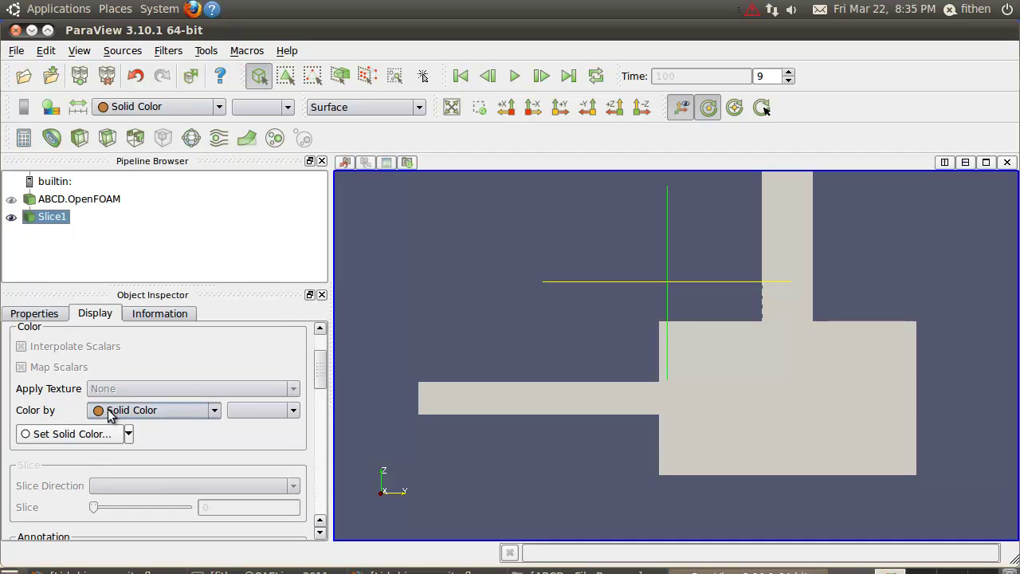
{"action": "left_click", "coordinate": [214, 411]}
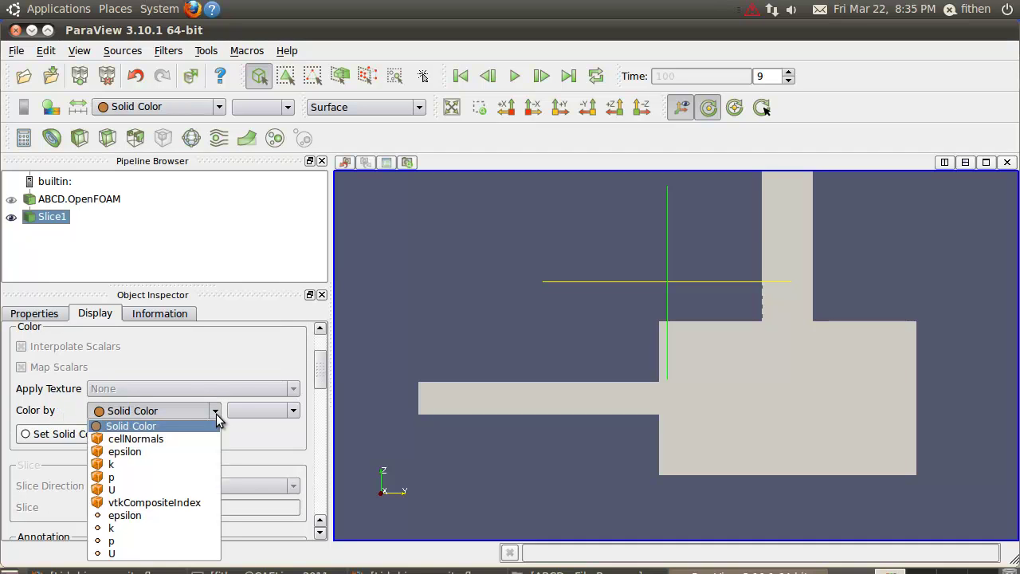
{"action": "left_click", "coordinate": [137, 541]}
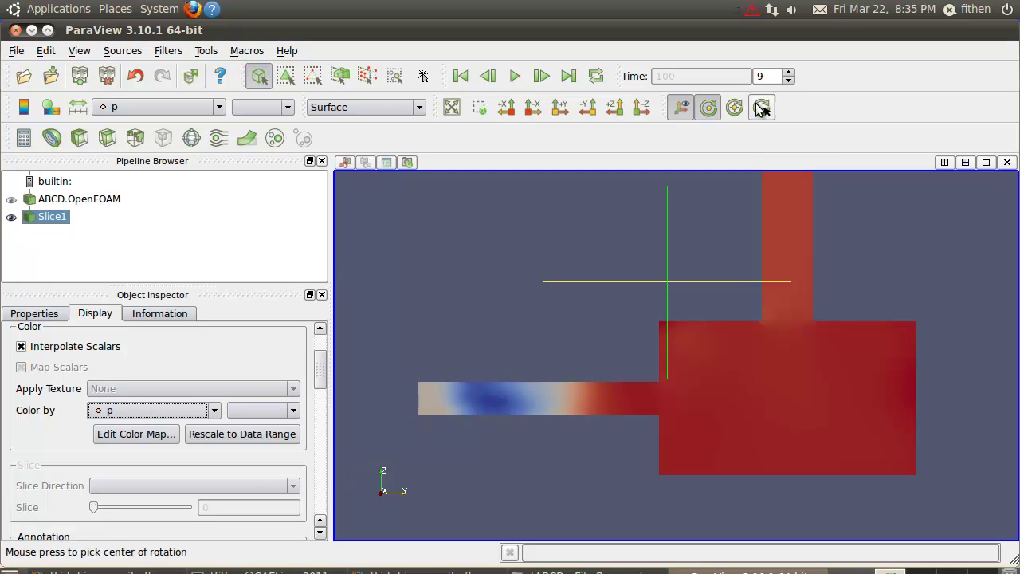
{"action": "left_click", "coordinate": [24, 107]}
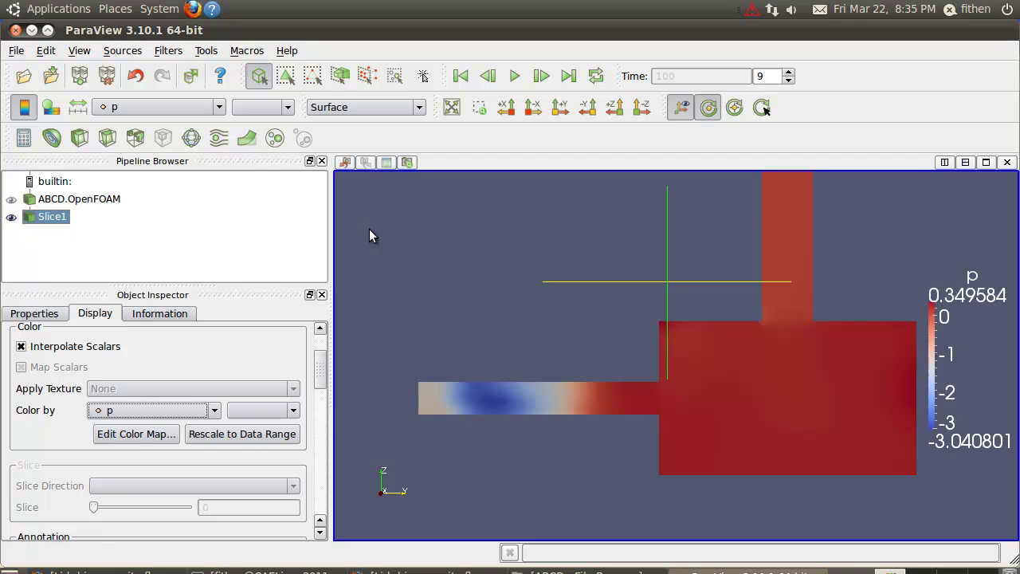
{"action": "left_click_drag", "start_coordinate": [933, 344], "coordinate": [454, 213]}
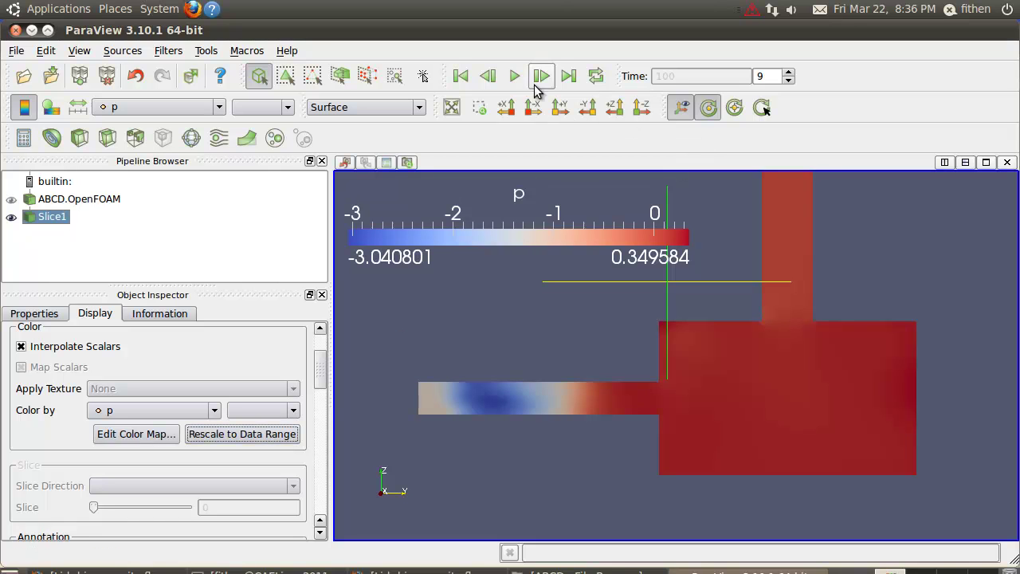
Return to the first time step and play the pressure results on the slice through to time step 9
{"action": "left_click", "coordinate": [465, 82]}
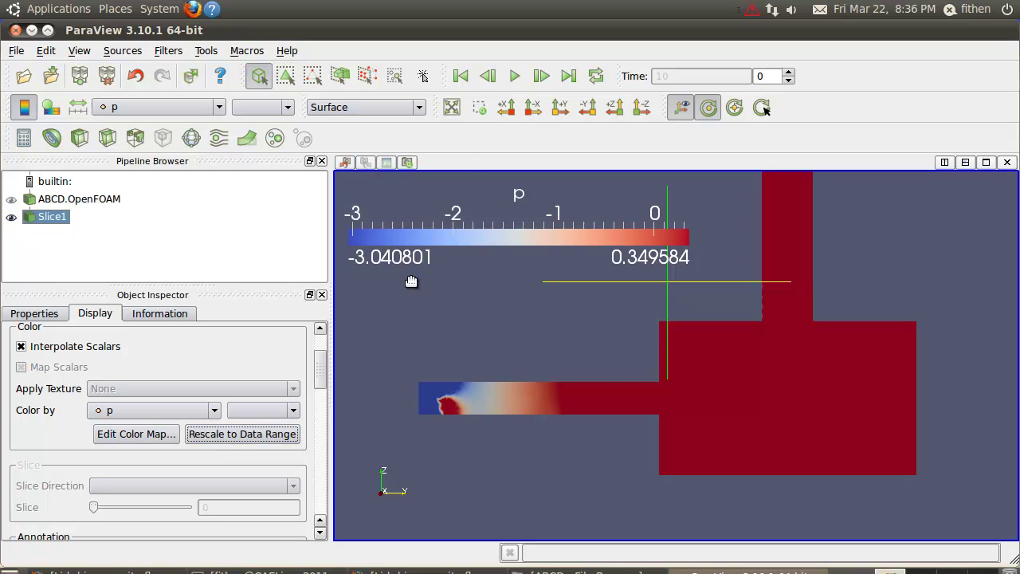
{"action": "left_click", "coordinate": [514, 79]}
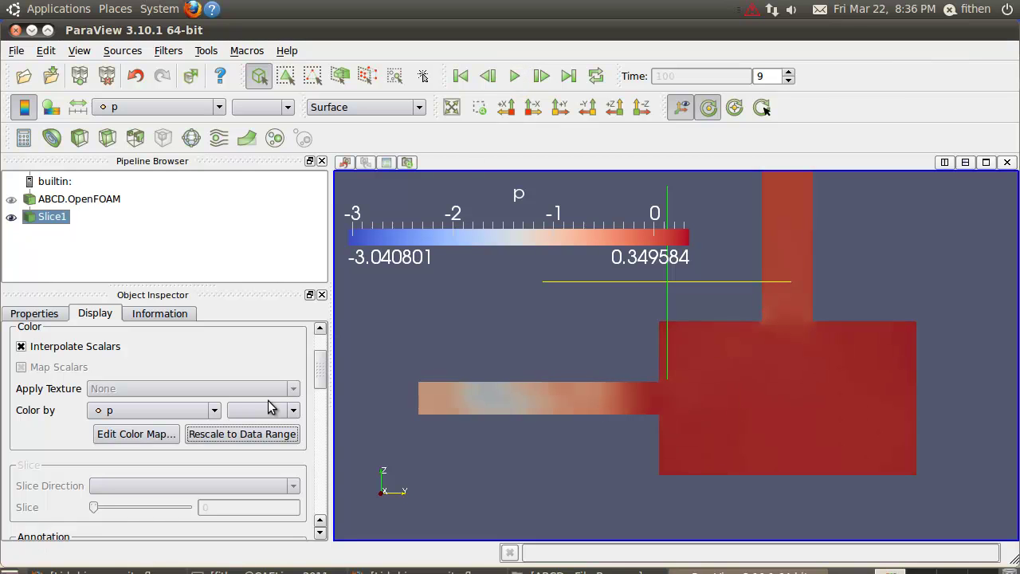
Rescale the pressure colors of Slice1 to the data range and replay the results from the first time step
{"action": "left_click", "coordinate": [253, 443]}
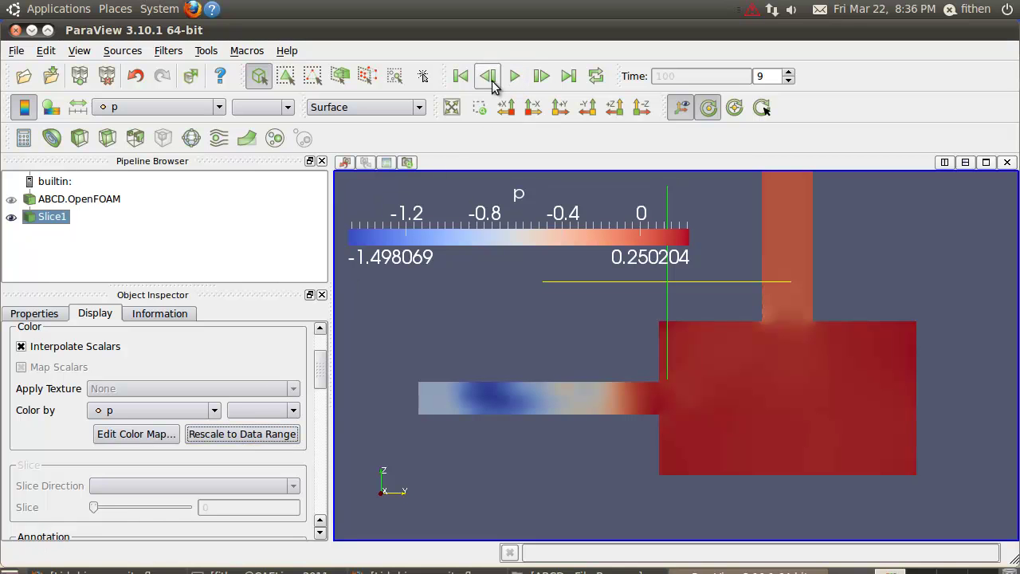
{"action": "left_click", "coordinate": [462, 76]}
{"action": "left_click", "coordinate": [515, 77]}
Add a Glyph filter to Slice1 with Arrow glyphs oriented by the U vectors, scale mode vector
{"action": "left_click", "coordinate": [193, 141]}
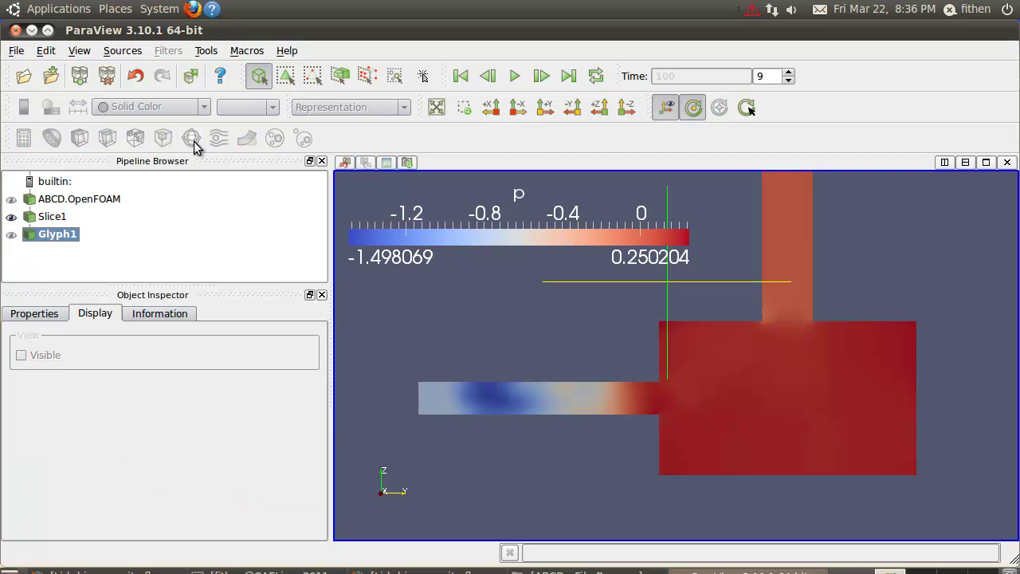
{"action": "left_click", "coordinate": [53, 316]}
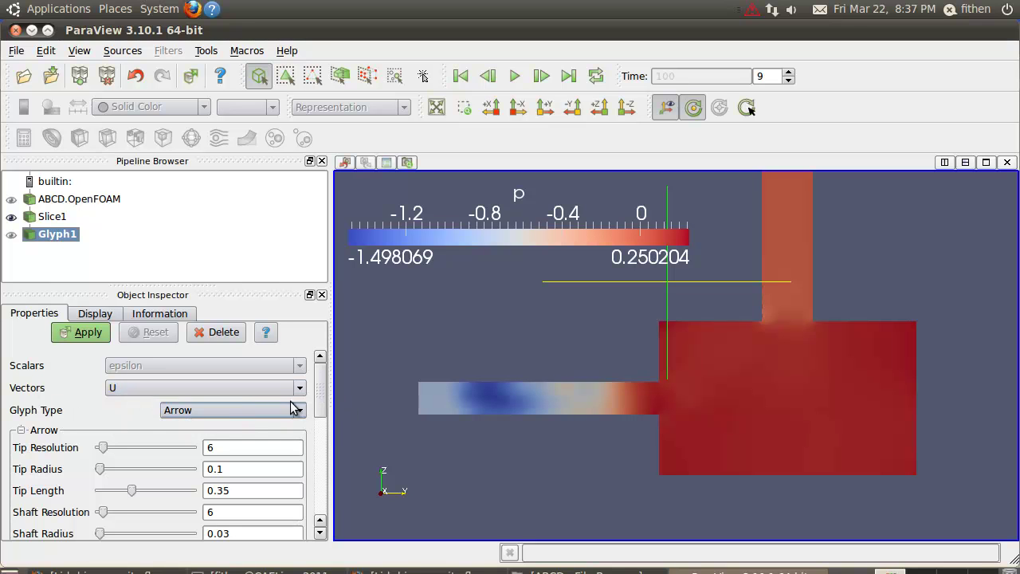
{"action": "left_click_drag", "start_coordinate": [319, 399], "coordinate": [319, 513]}
{"action": "left_click", "coordinate": [89, 333]}
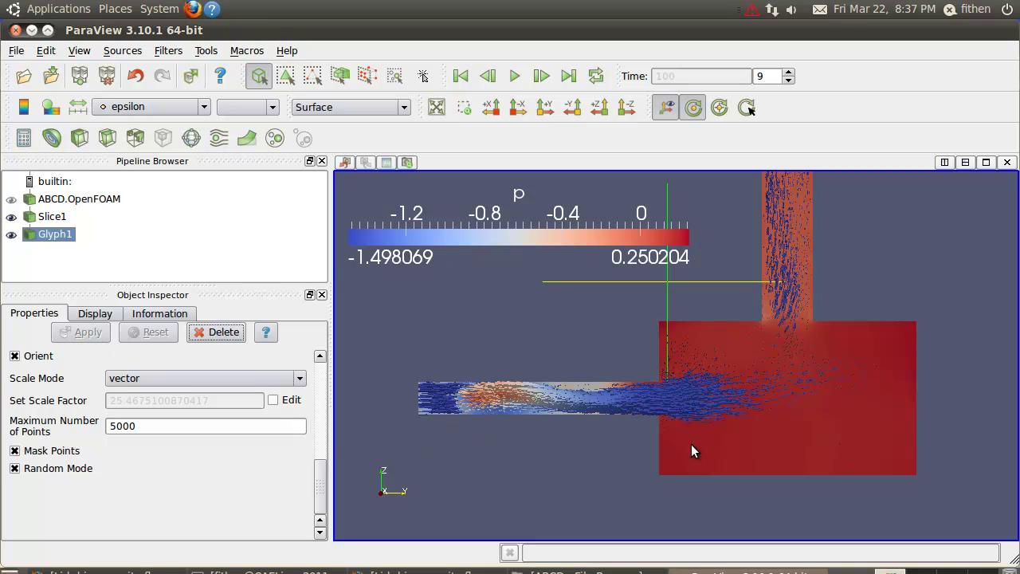
Advance through the results one time step at a time up to time step 9 to examine the velocity arrows
{"action": "left_click", "coordinate": [536, 85]}
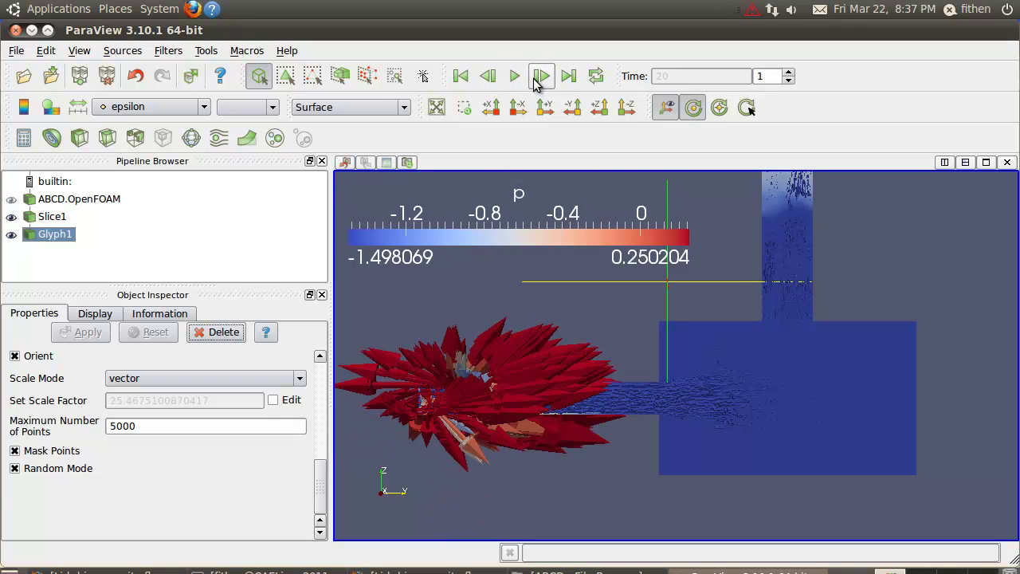
{"action": "left_click", "coordinate": [536, 84]}
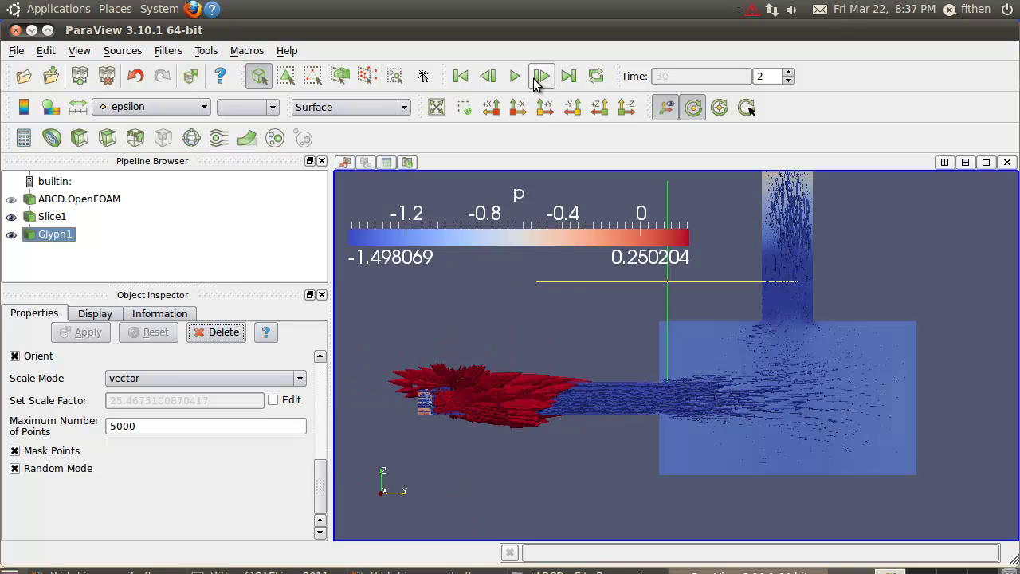
{"action": "left_click", "coordinate": [536, 85]}
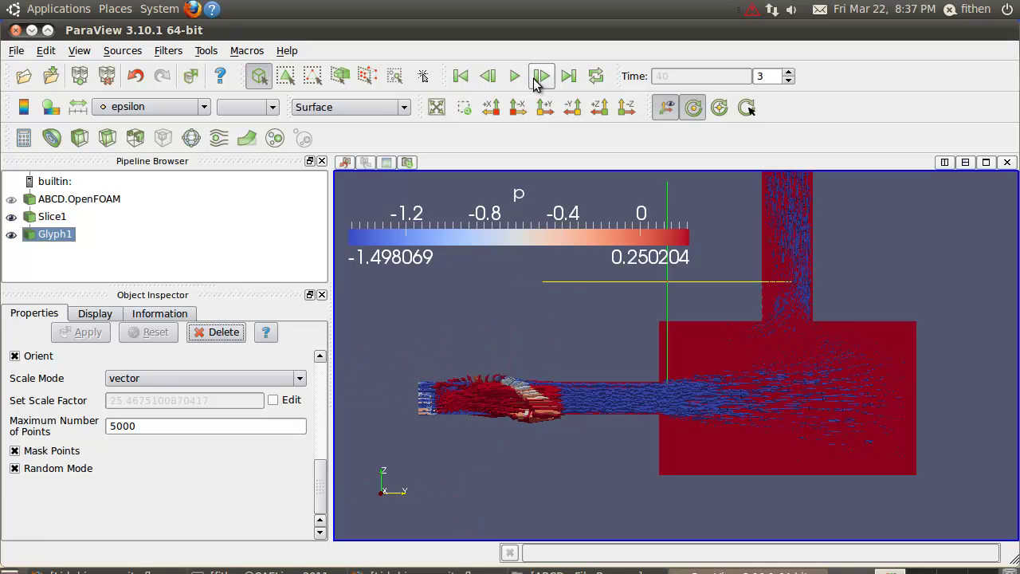
{"action": "left_click", "coordinate": [536, 85]}
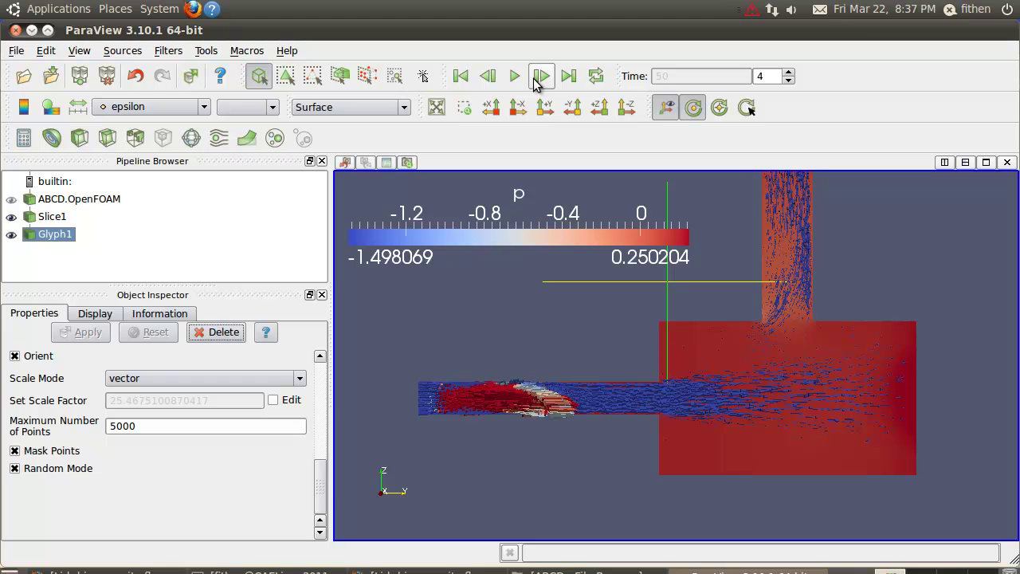
{"action": "left_click", "coordinate": [541, 76]}
{"action": "left_click", "coordinate": [537, 82]}
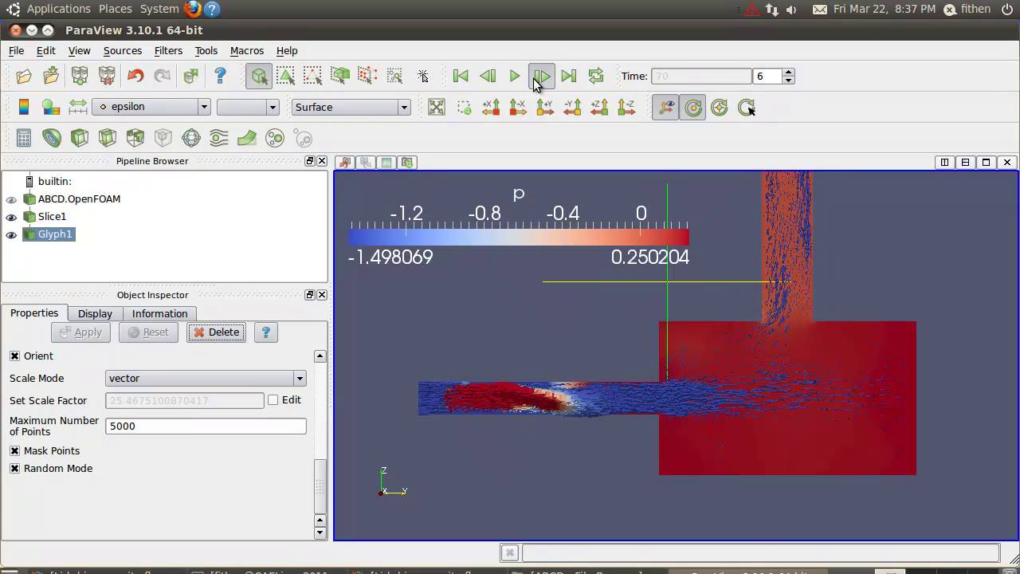
{"action": "left_click", "coordinate": [538, 80]}
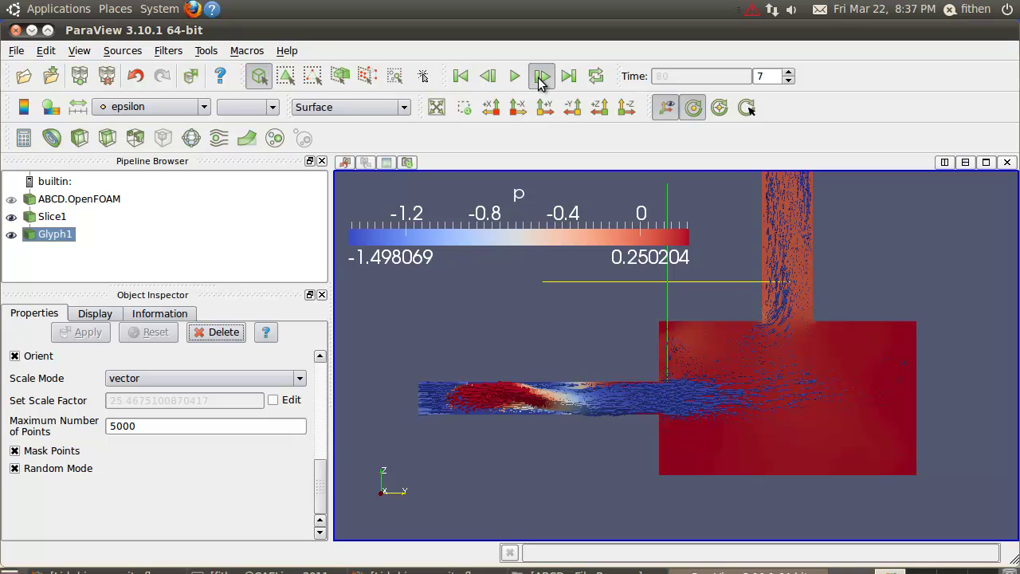
{"action": "left_click", "coordinate": [539, 81]}
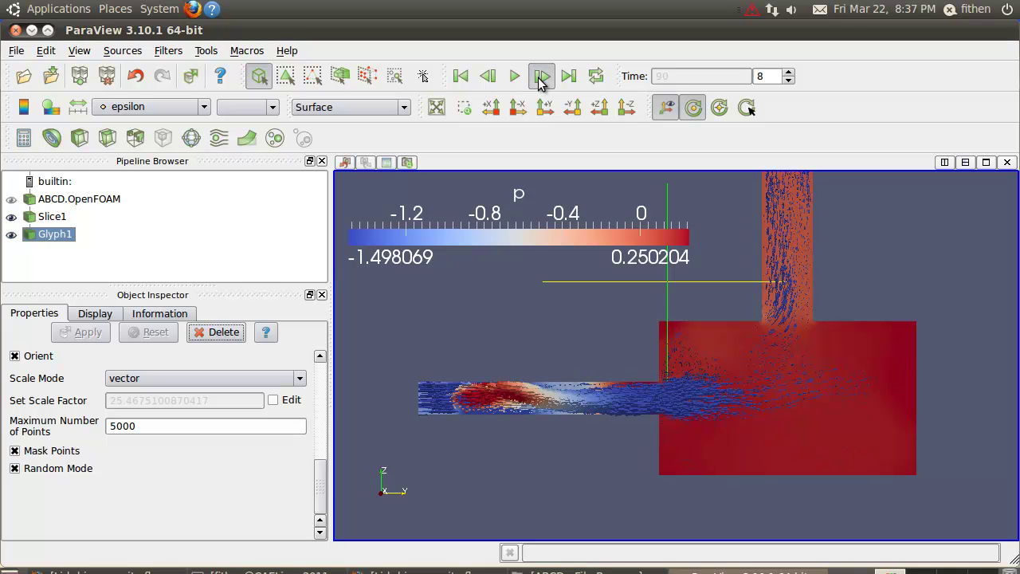
{"action": "left_click", "coordinate": [539, 80]}
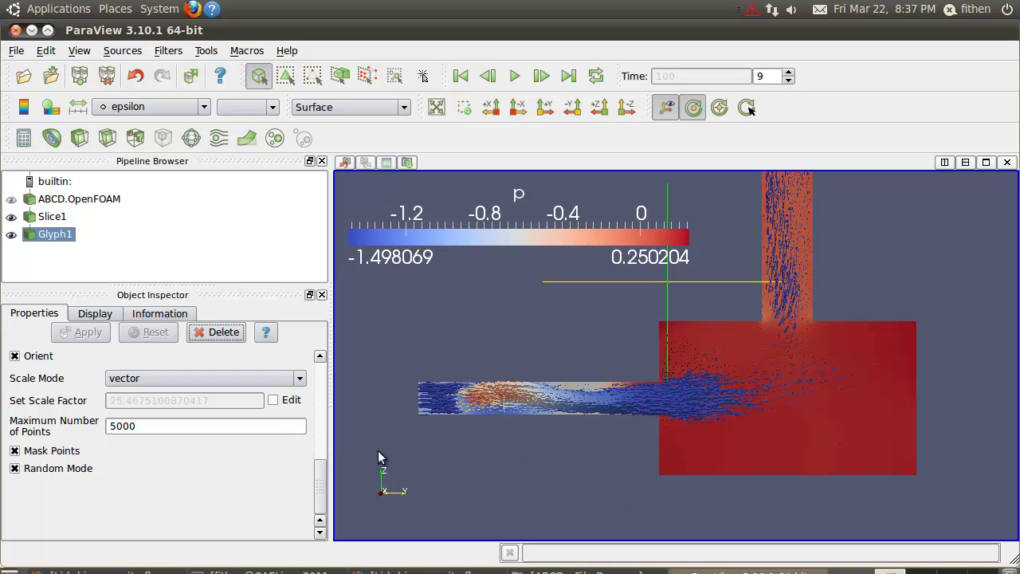
Set the maximum number of points of Glyph1 to 50000 and apply it
{"action": "left_click", "coordinate": [267, 425]}
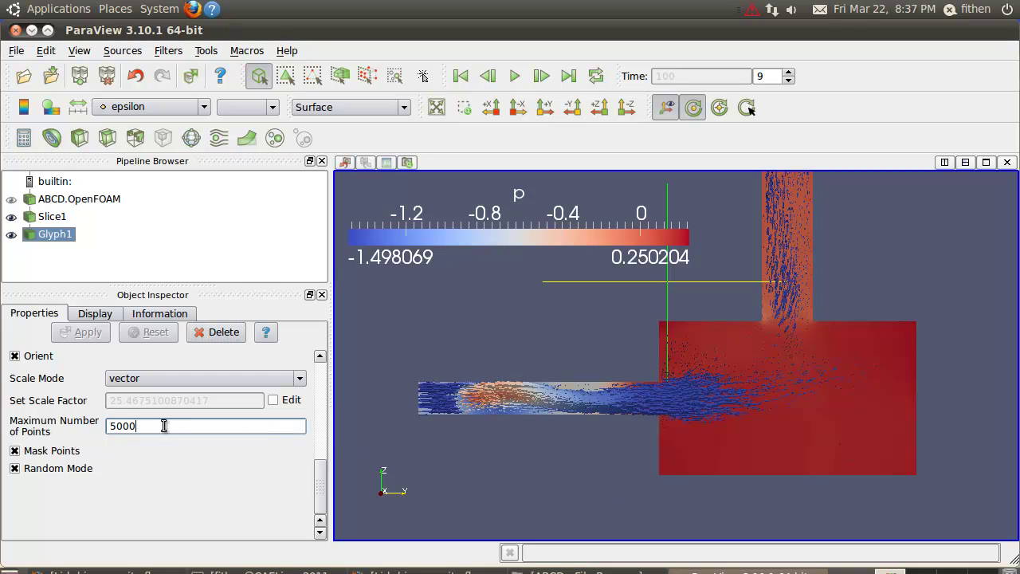
{"action": "type", "text": "0"}
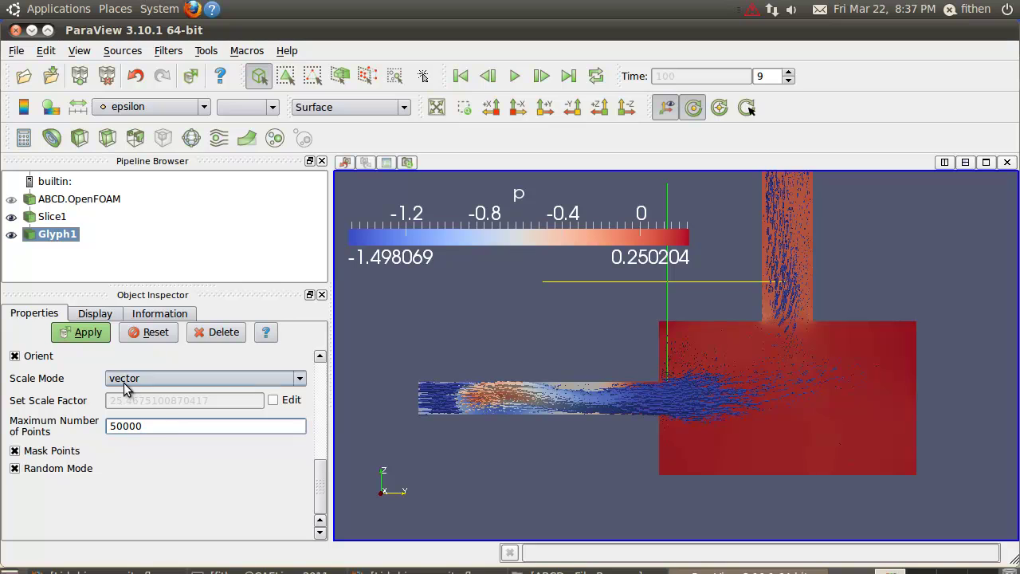
{"action": "left_click", "coordinate": [99, 333]}
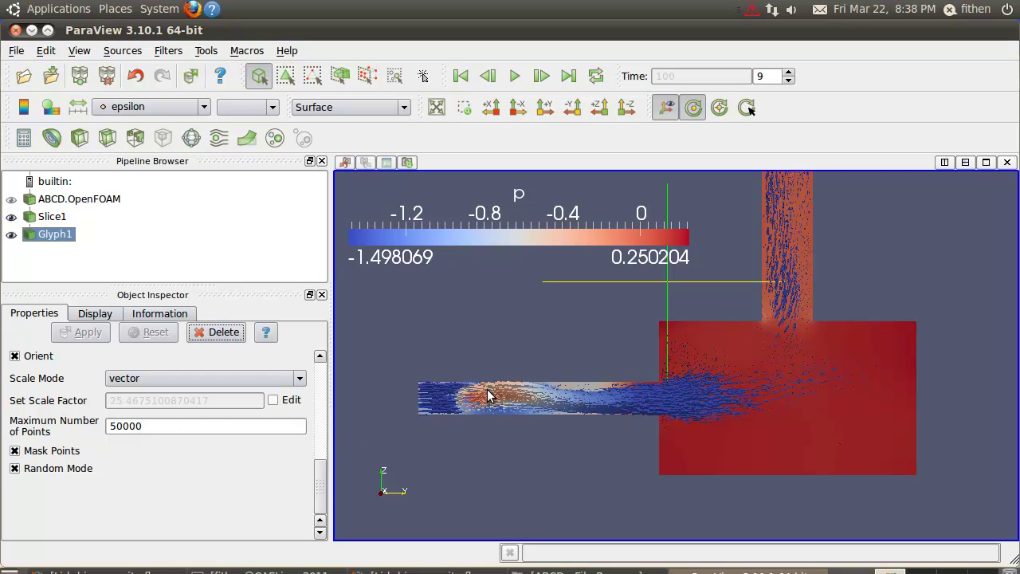
Reduce the maximum number of points of Glyph1 to 500 and further to 50, applying each value
{"action": "left_click", "coordinate": [169, 428]}
{"action": "left_click_drag", "start_coordinate": [169, 428], "coordinate": [132, 426]}
{"action": "key", "text": "BackSpace"}
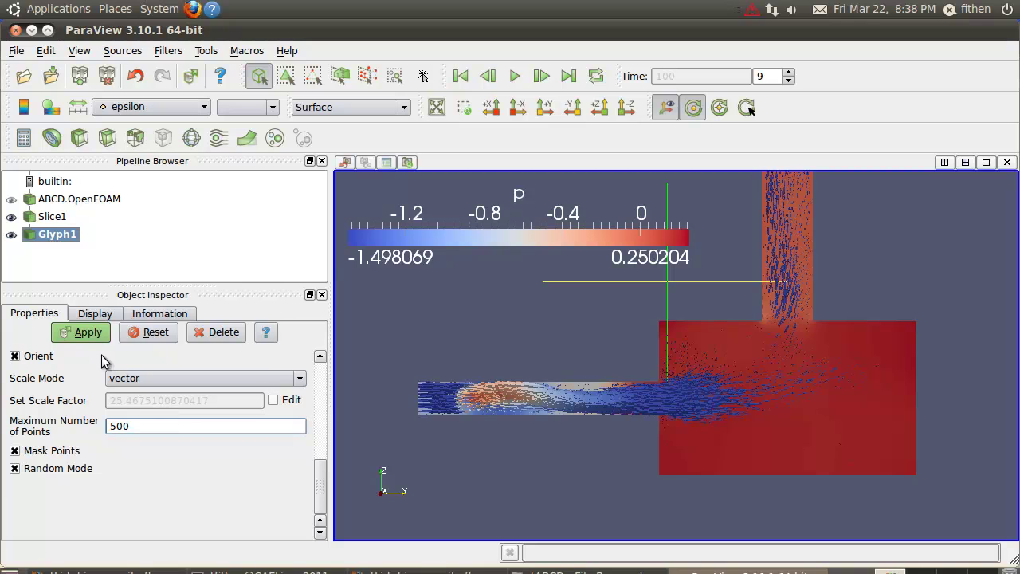
{"action": "left_click", "coordinate": [89, 334]}
{"action": "left_click", "coordinate": [155, 425]}
{"action": "key", "text": "BackSpace"}
{"action": "left_click", "coordinate": [90, 333]}
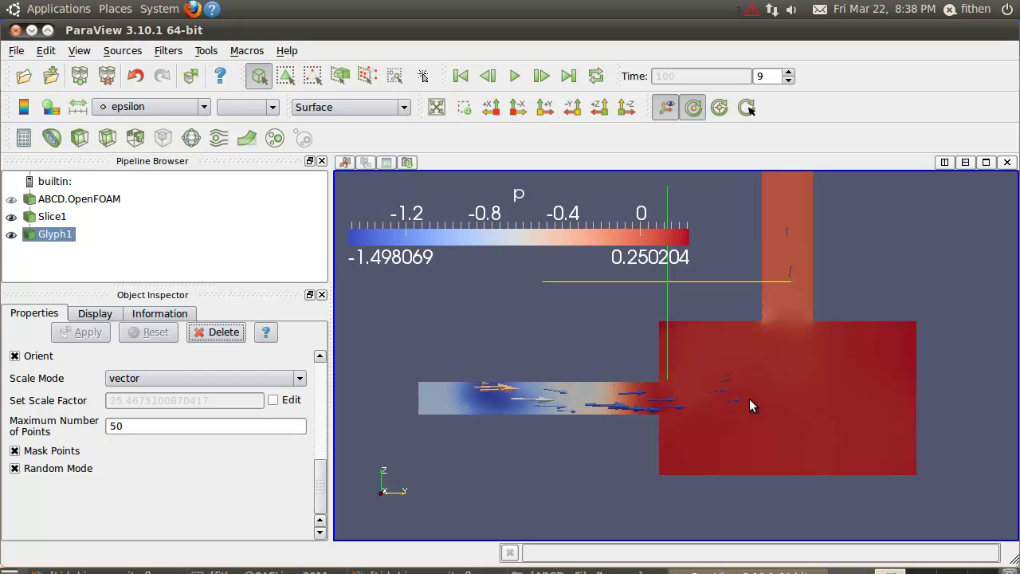
Raise the maximum number of points of Glyph1 in stages from 500 through 5000 to 50000, applying each value
{"action": "left_click", "coordinate": [172, 425]}
{"action": "type", "text": "0"}
{"action": "left_click", "coordinate": [97, 333]}
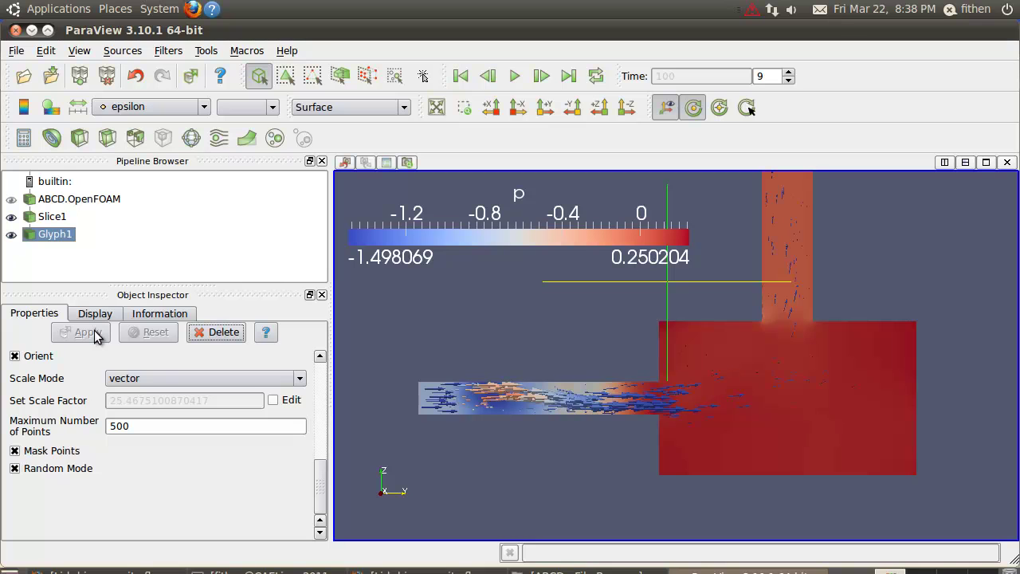
{"action": "left_click", "coordinate": [151, 426]}
{"action": "type", "text": "0"}
{"action": "left_click", "coordinate": [93, 334]}
{"action": "left_click", "coordinate": [152, 423]}
{"action": "type", "text": "00"}
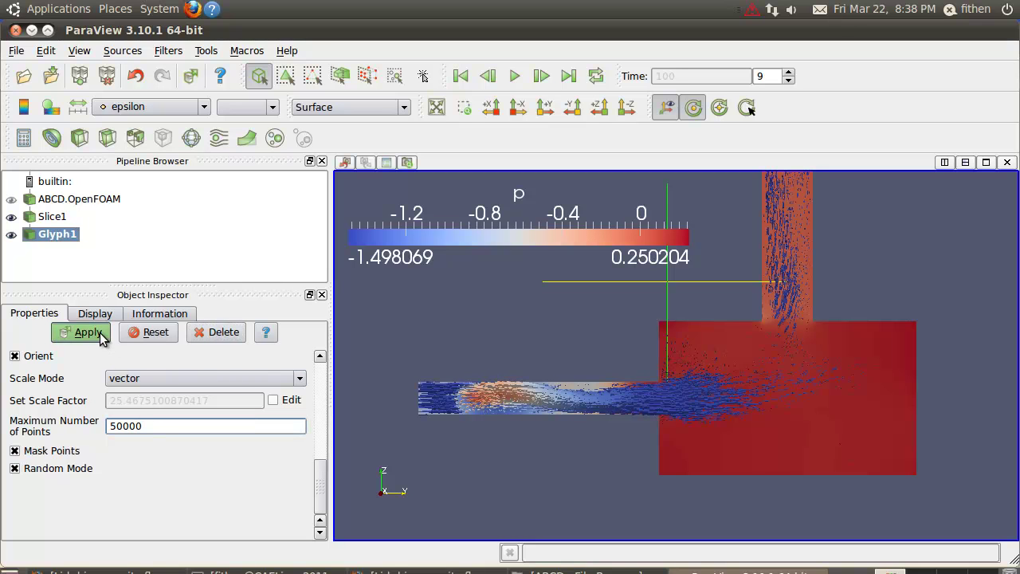
{"action": "left_click", "coordinate": [100, 337]}
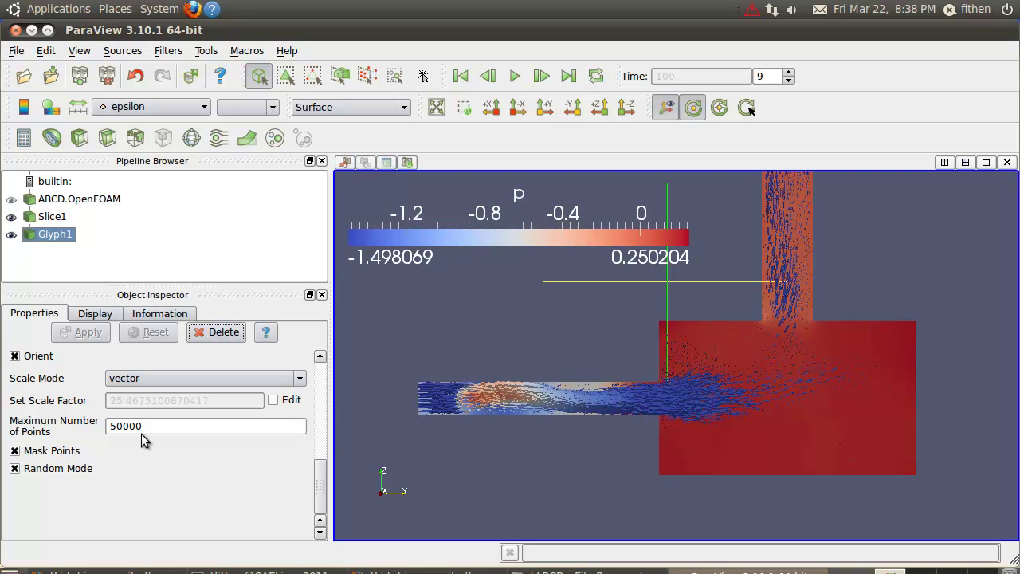
Set the maximum number of points of Glyph1 to 500000 and override its scale factor with 50
{"action": "left_click", "coordinate": [149, 428]}
{"action": "type", "text": "0"}
{"action": "left_click", "coordinate": [88, 334]}
{"action": "left_click", "coordinate": [273, 399]}
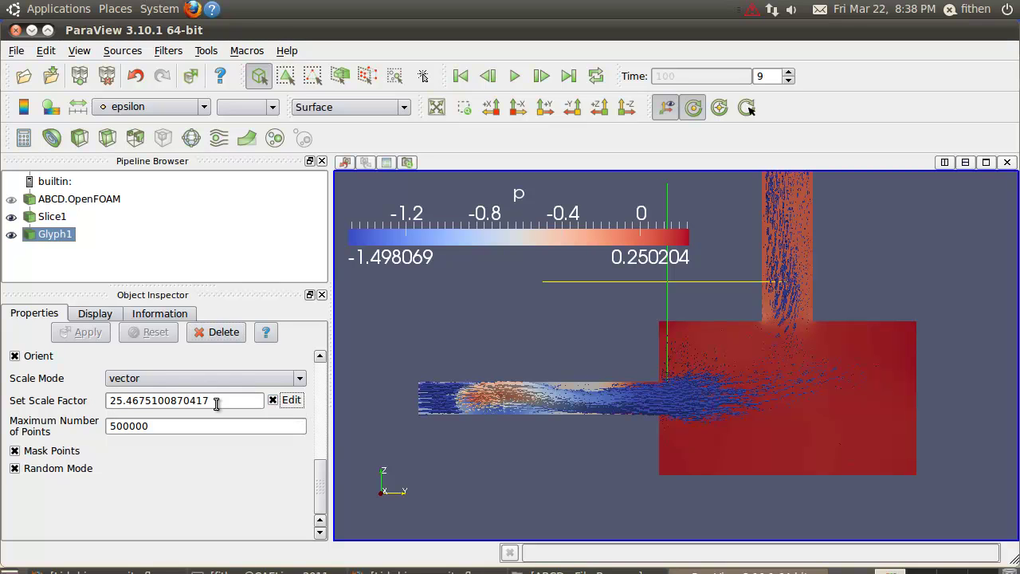
{"action": "left_click_drag", "start_coordinate": [217, 404], "coordinate": [115, 405]}
{"action": "type", "text": "50"}
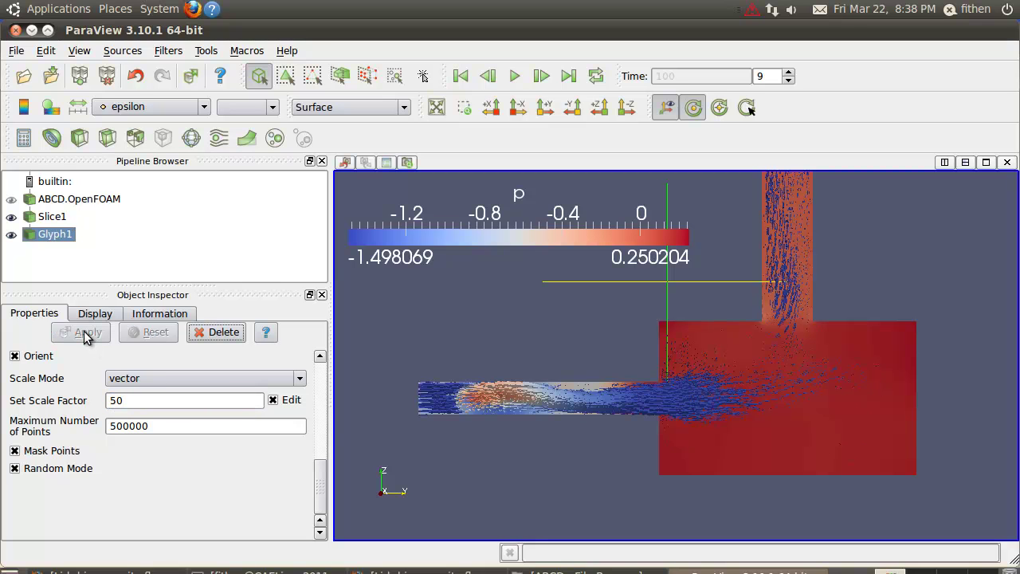
{"action": "left_click", "coordinate": [84, 332]}
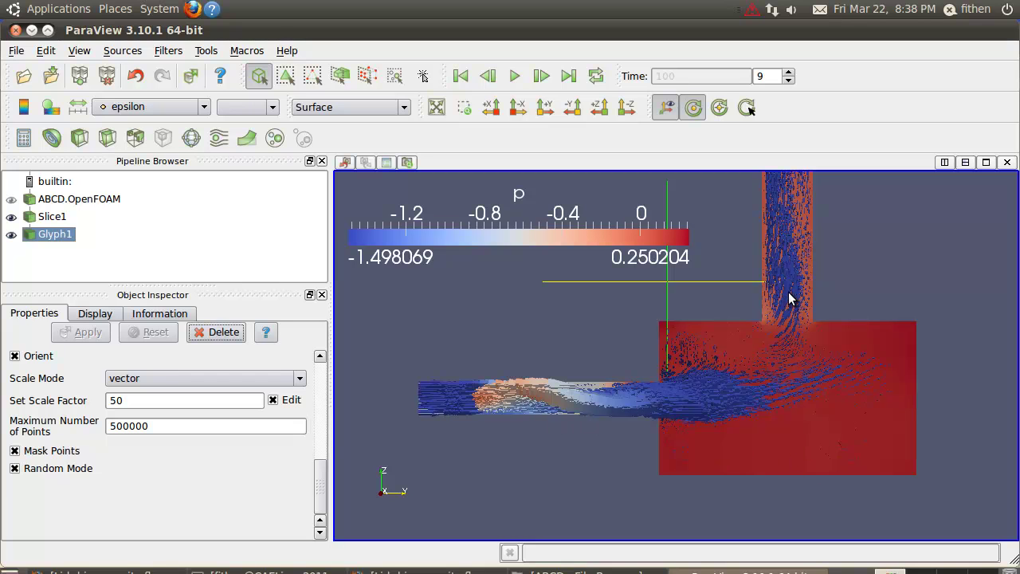
Examine the velocity arrows along the vertical pipe up to its end, and hide Glyph1
{"action": "middle_click_drag", "start_coordinate": [792, 314], "coordinate": [792, 361]}
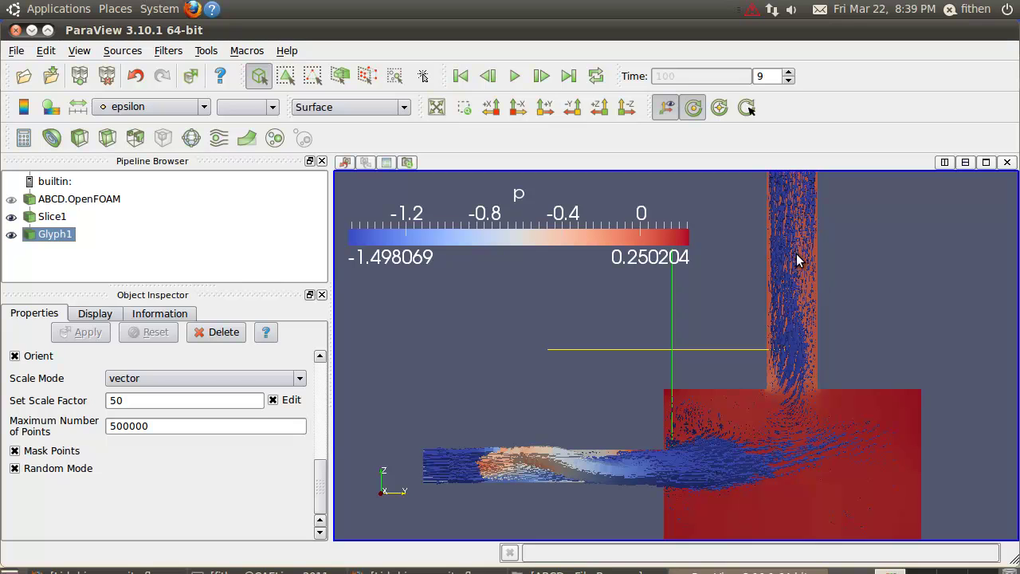
{"action": "left_click_drag", "start_coordinate": [799, 262], "coordinate": [803, 311]}
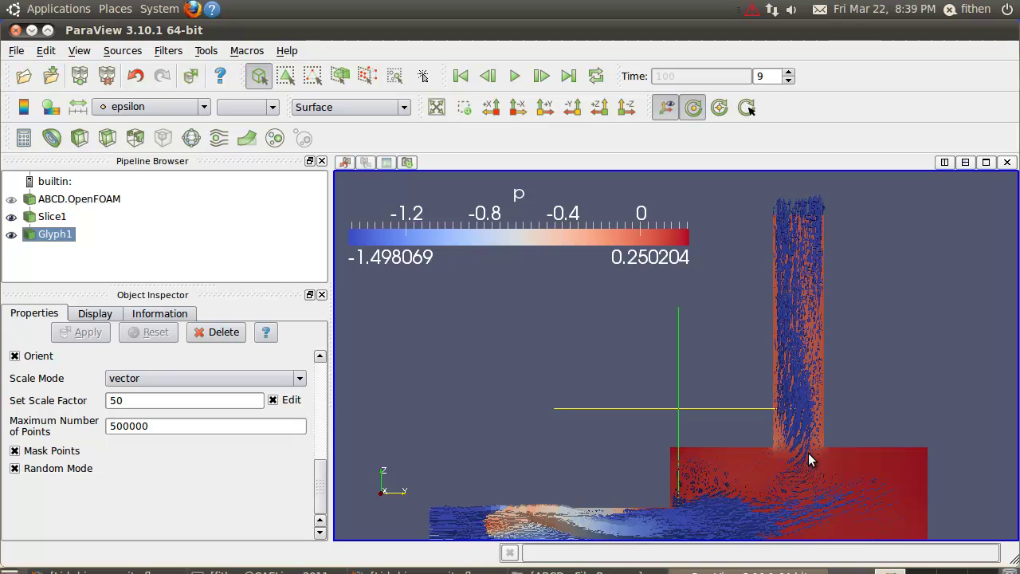
{"action": "left_click_drag", "start_coordinate": [808, 422], "coordinate": [801, 342]}
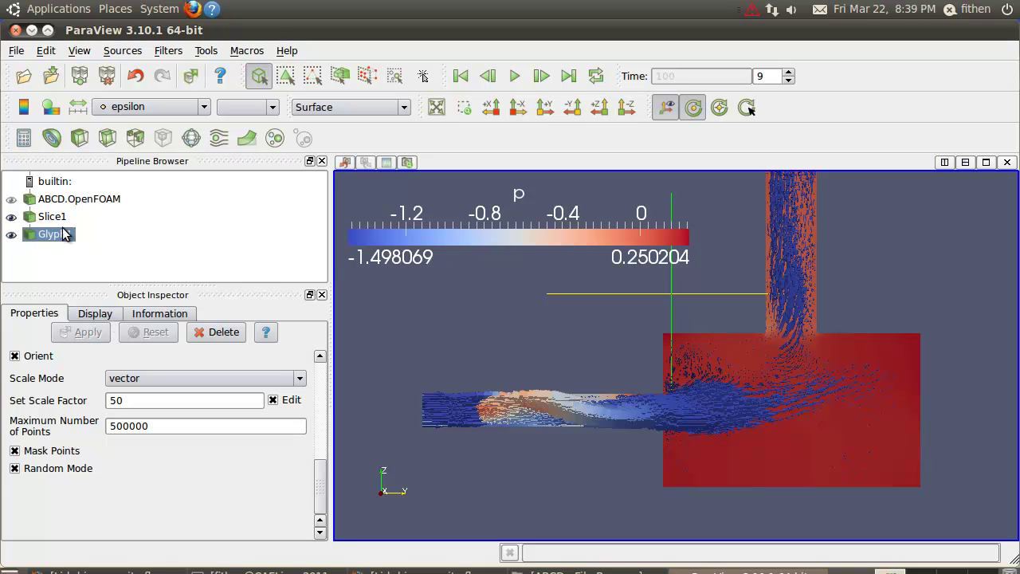
{"action": "left_click", "coordinate": [11, 234]}
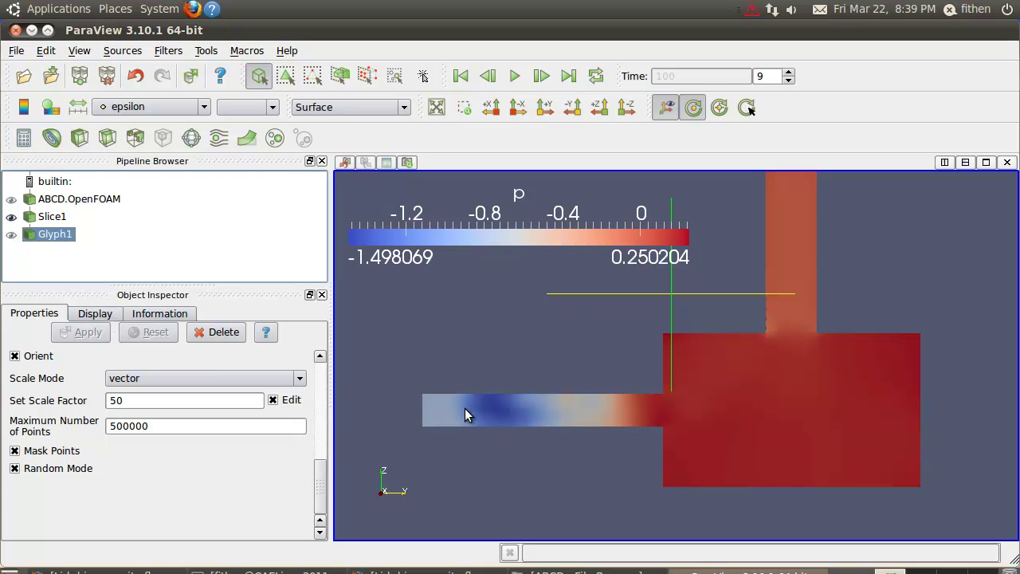
Set the color map resolution of Glyph1's epsilon coloring to 10 discrete colors
{"action": "left_click", "coordinate": [114, 314]}
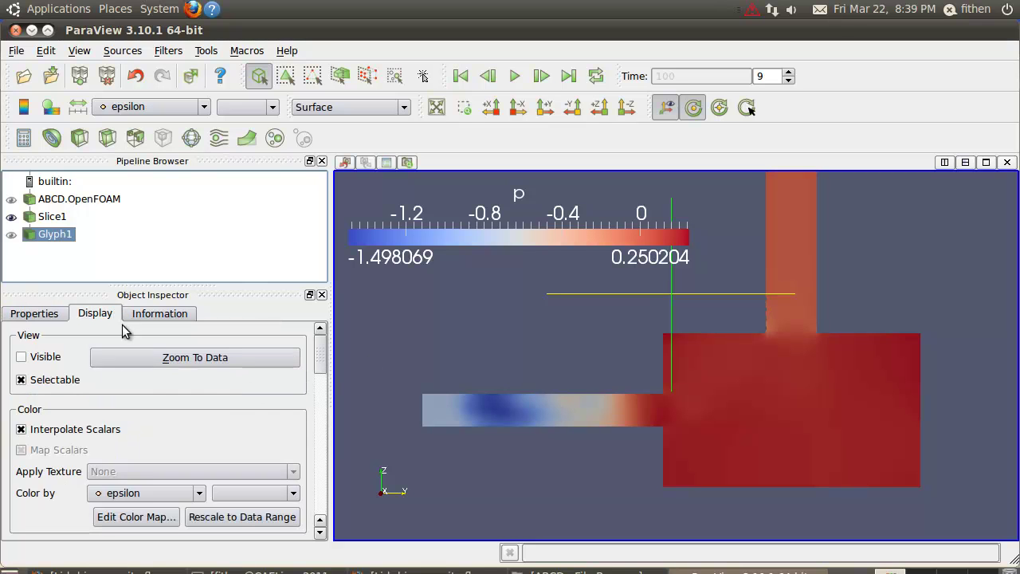
{"action": "left_click_drag", "start_coordinate": [323, 367], "coordinate": [323, 387]}
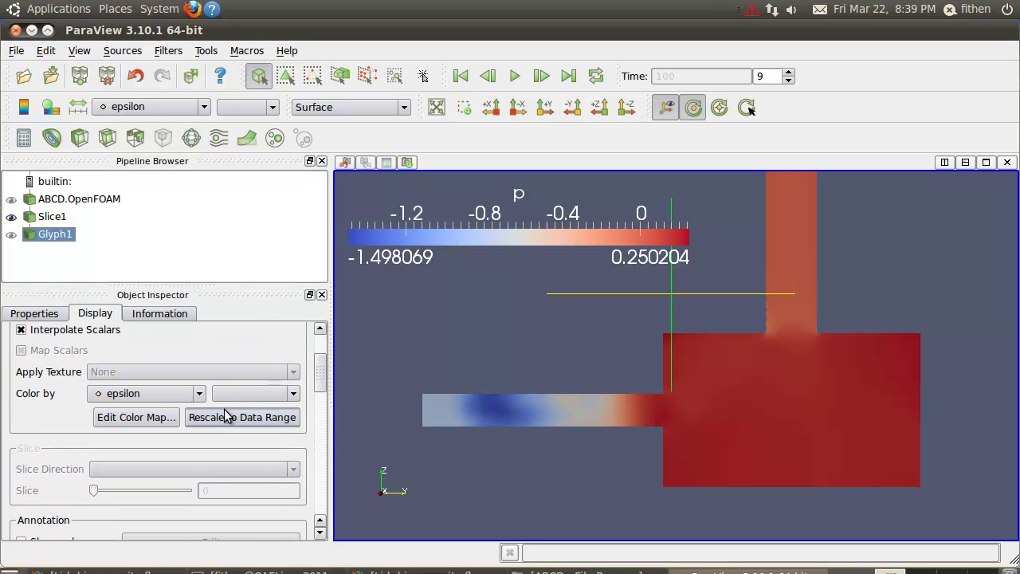
{"action": "left_click", "coordinate": [171, 419]}
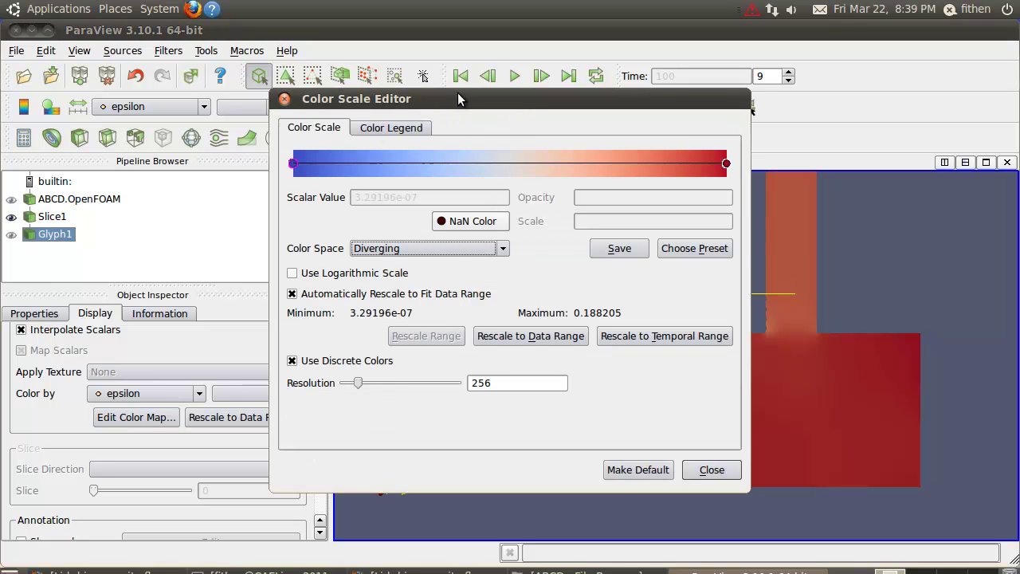
{"action": "left_click_drag", "start_coordinate": [467, 93], "coordinate": [259, 117]}
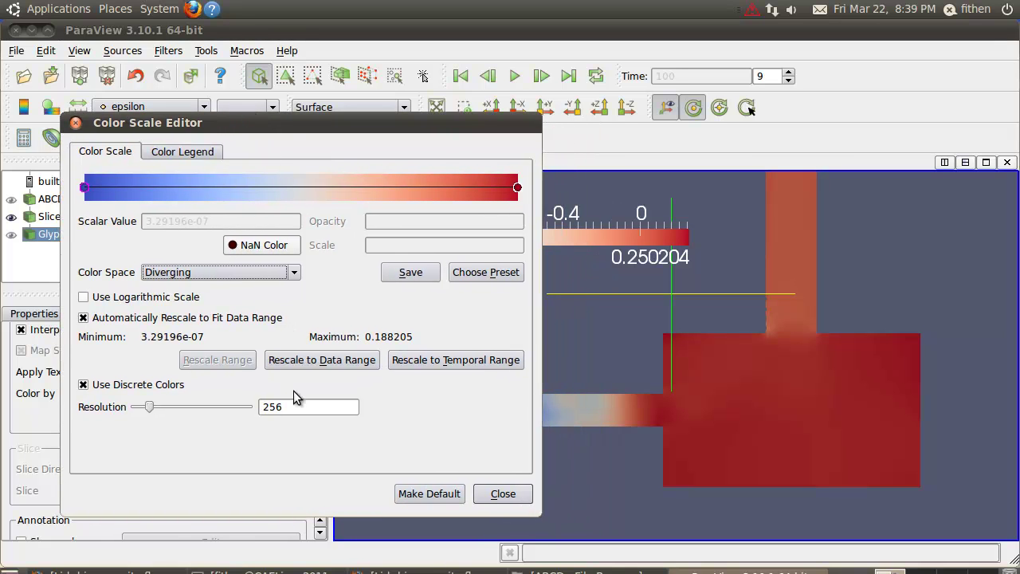
{"action": "left_click_drag", "start_coordinate": [293, 406], "coordinate": [258, 406]}
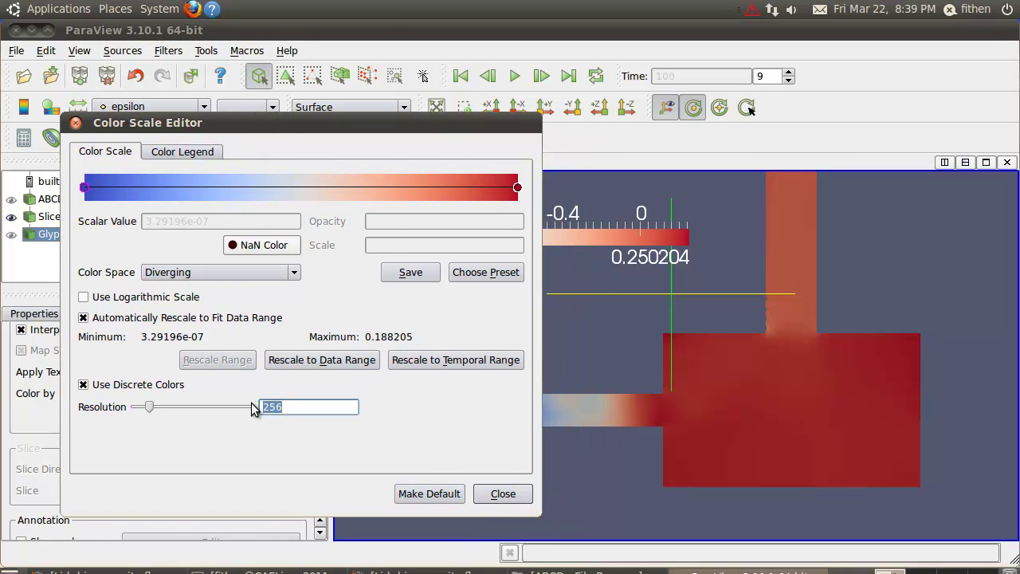
{"action": "type", "text": "10"}
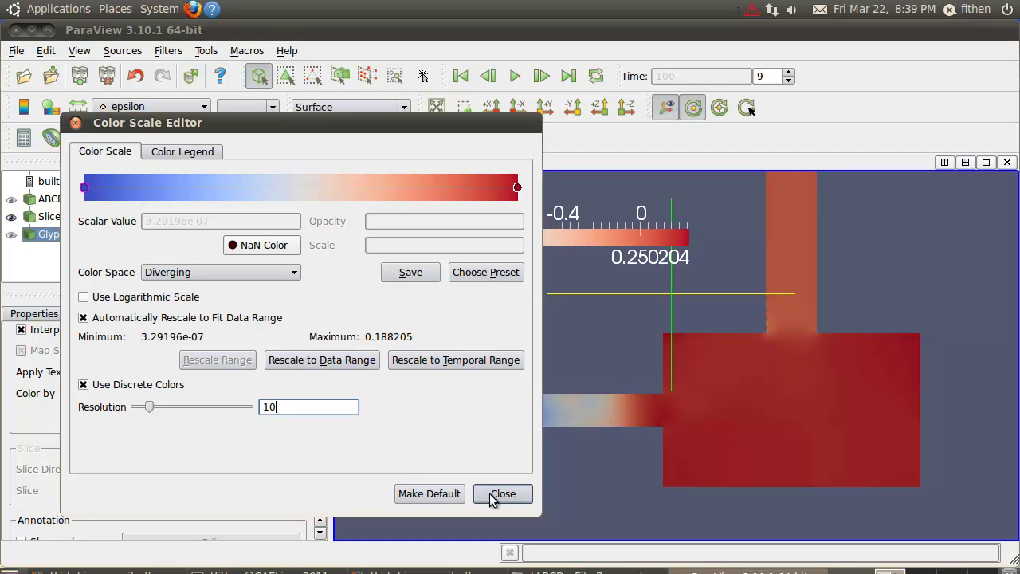
{"action": "left_click", "coordinate": [492, 496]}
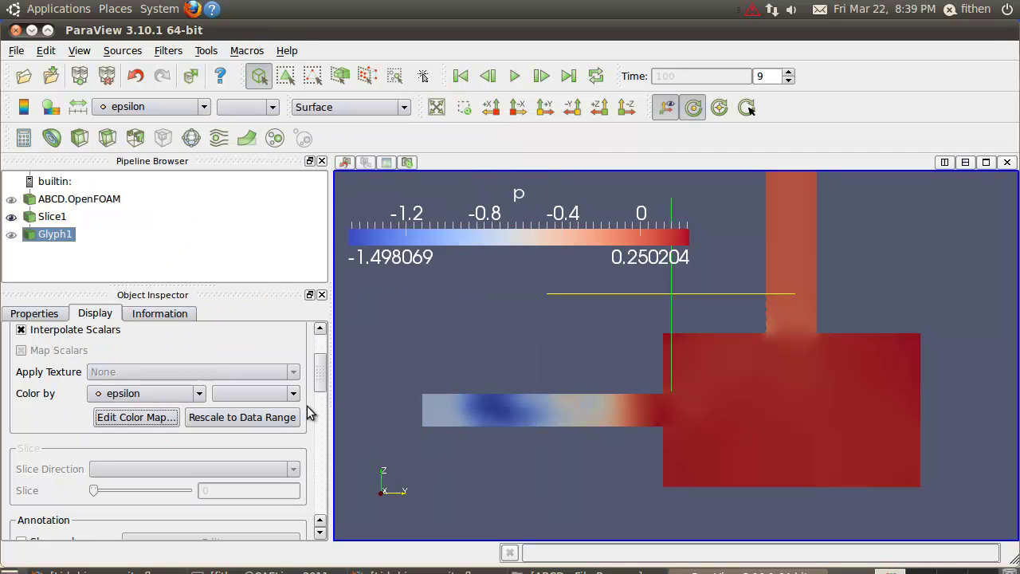
Set the color map resolution of Slice1's pressure p coloring to 10 discrete colors
{"action": "left_click", "coordinate": [175, 418]}
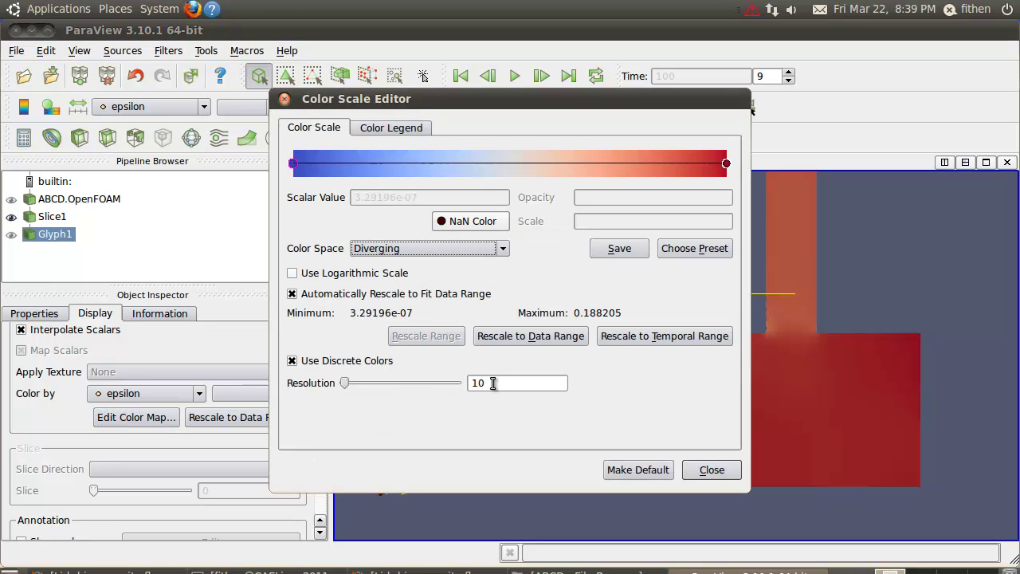
{"action": "left_click", "coordinate": [695, 470]}
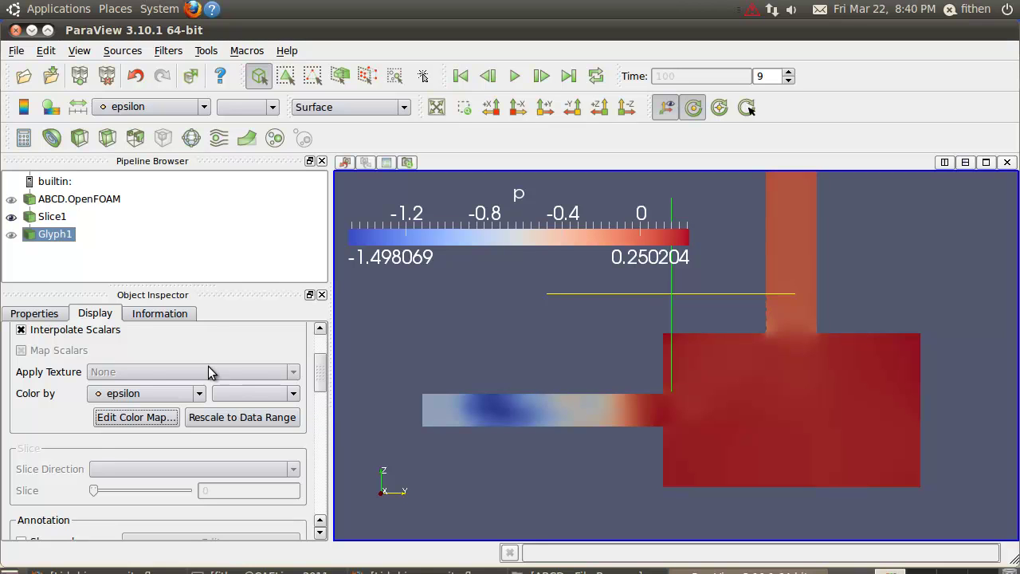
{"action": "left_click", "coordinate": [52, 216]}
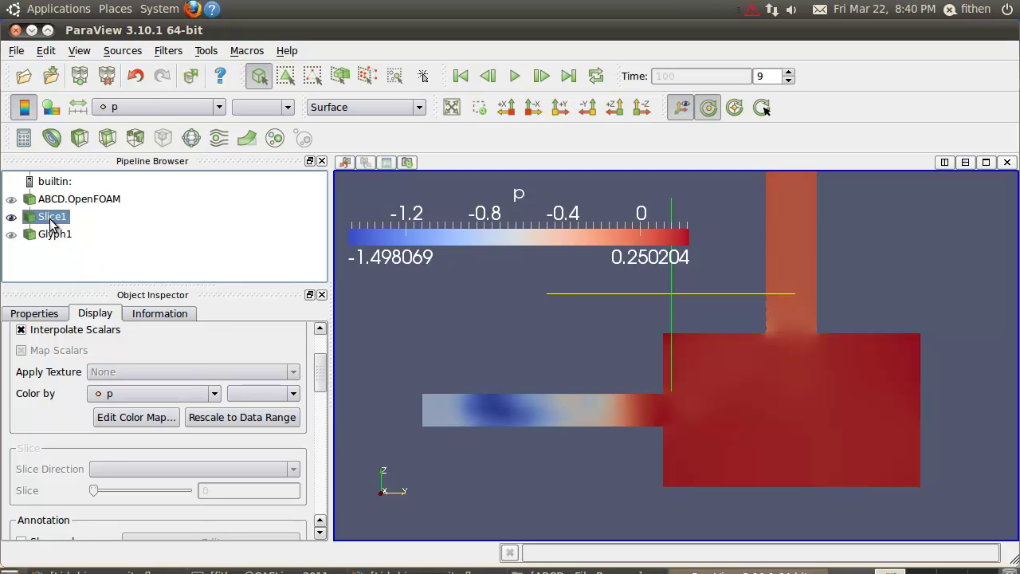
{"action": "left_click", "coordinate": [165, 422]}
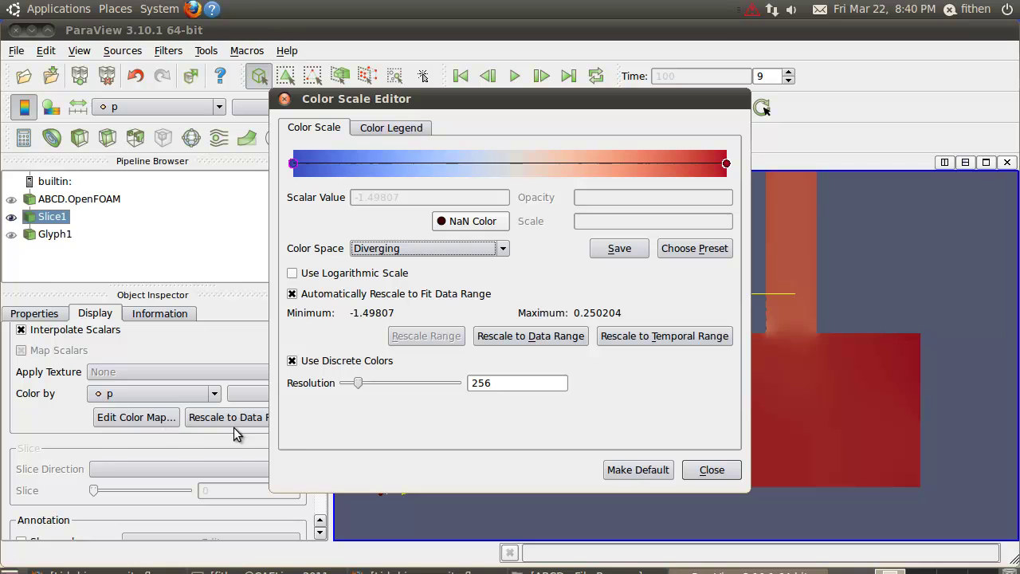
{"action": "left_click", "coordinate": [496, 383]}
{"action": "left_click_drag", "start_coordinate": [496, 383], "coordinate": [457, 384]}
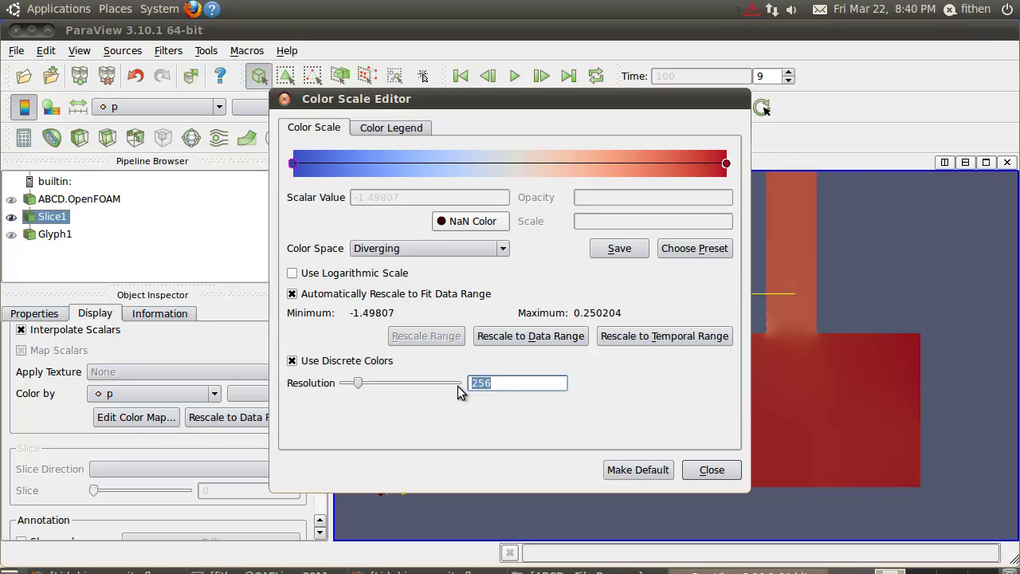
{"action": "type", "text": "10"}
{"action": "left_click", "coordinate": [706, 472]}
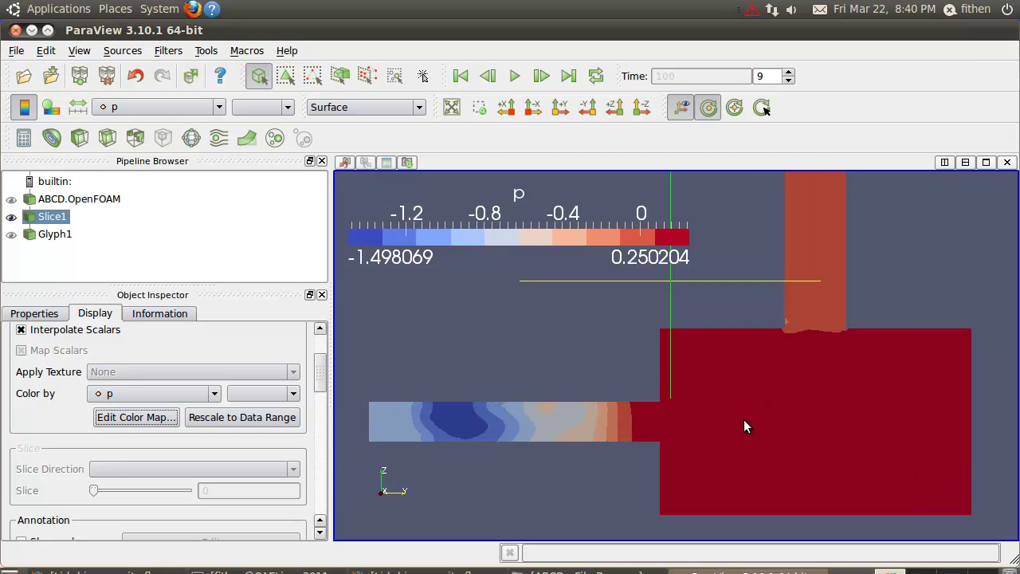
{"action": "scroll", "coordinate": [743, 427], "scroll_direction": "down", "scroll_amount": 5}
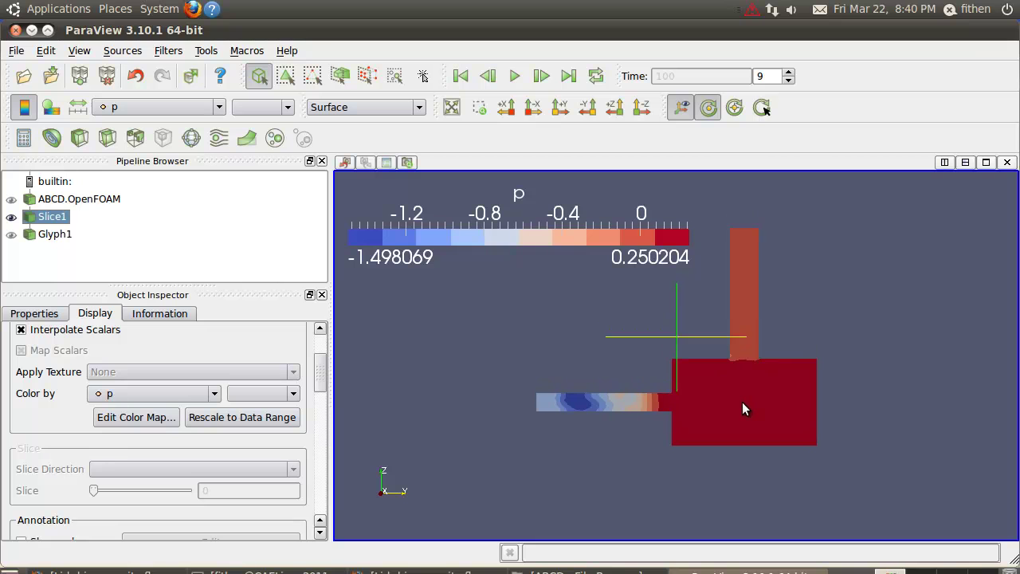
{"action": "scroll", "coordinate": [740, 421], "scroll_direction": "up", "scroll_amount": 5}
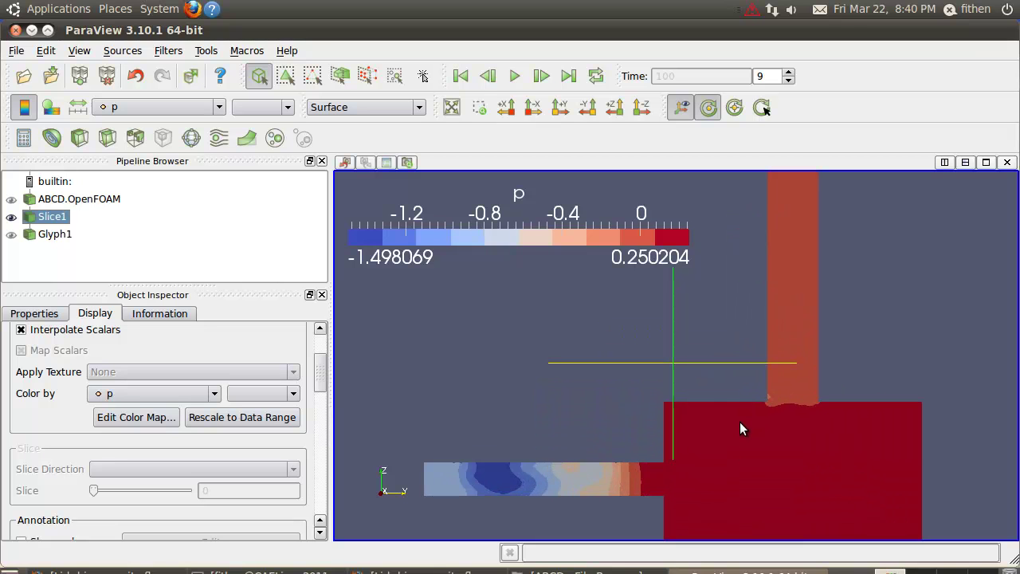
{"action": "scroll", "coordinate": [740, 429], "scroll_direction": "down", "scroll_amount": 2}
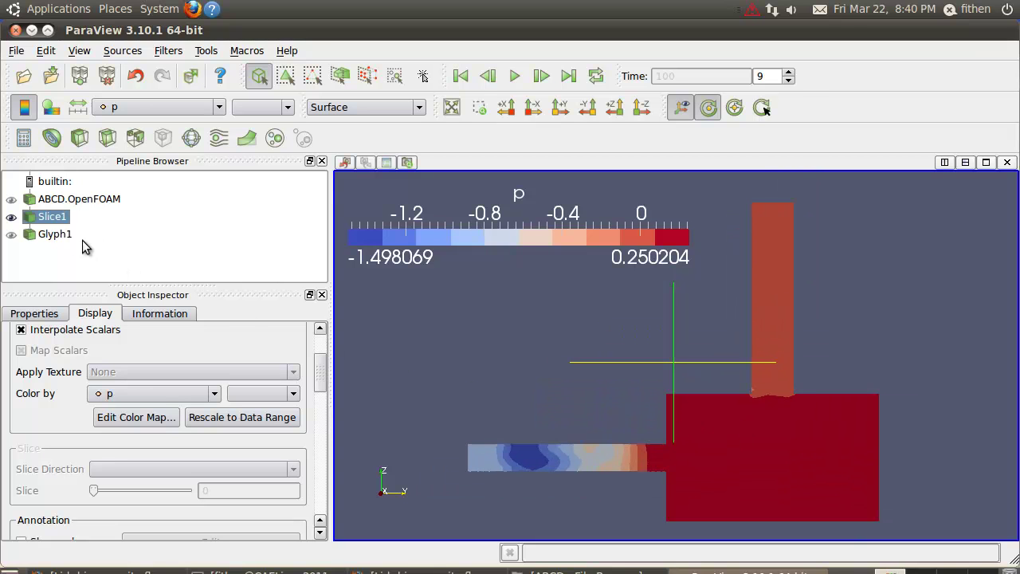
Show Glyph1 again, color its arrows by p, and examine them where the vertical pipe meets the box
{"action": "left_click", "coordinate": [70, 238]}
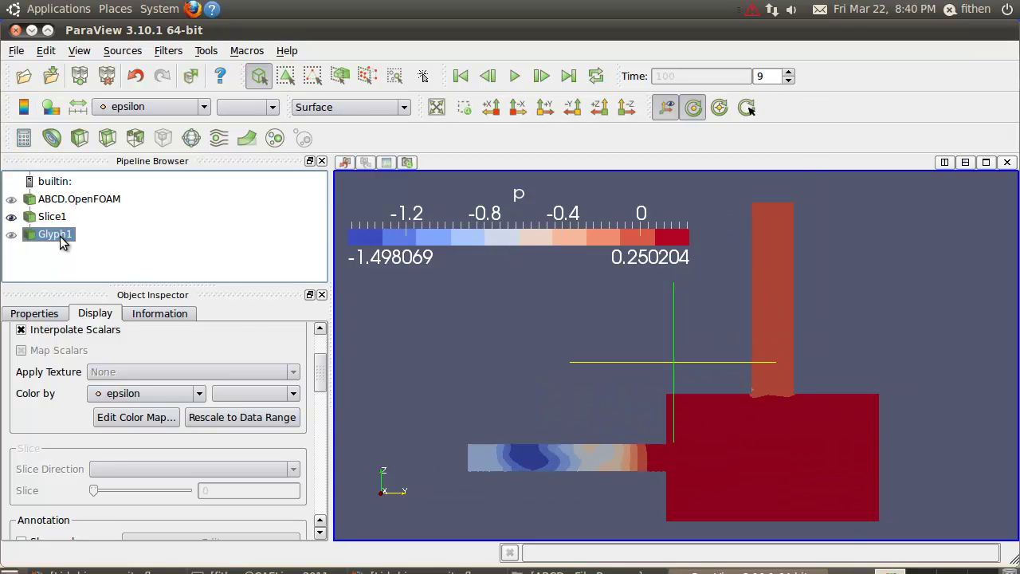
{"action": "left_click", "coordinate": [10, 236]}
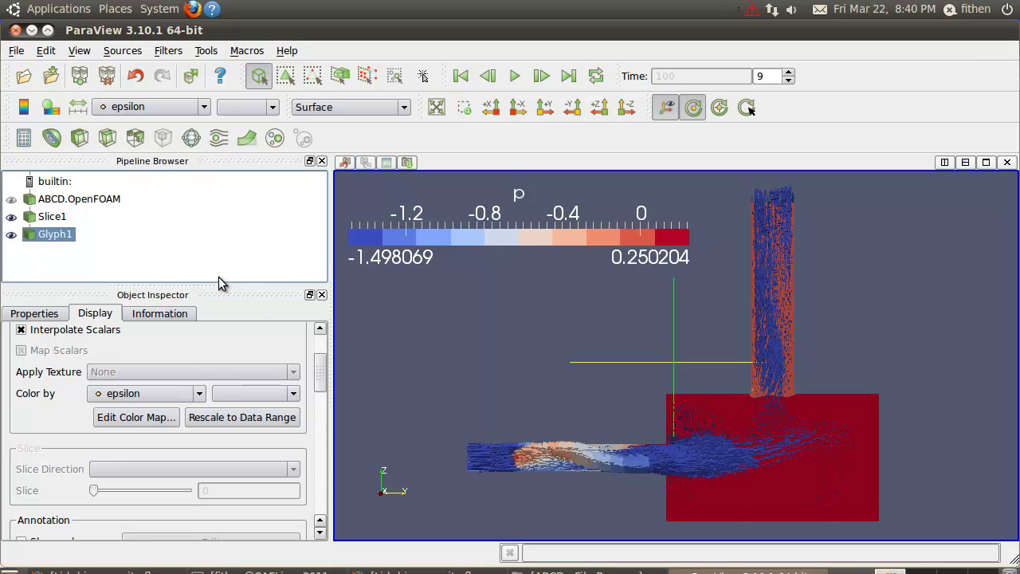
{"action": "left_click", "coordinate": [201, 393]}
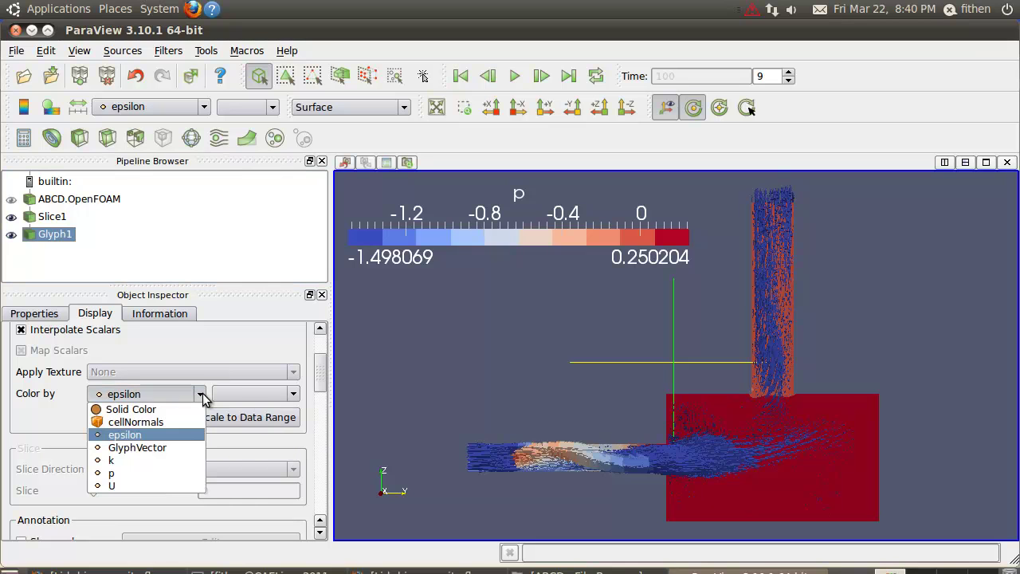
{"action": "left_click", "coordinate": [133, 473]}
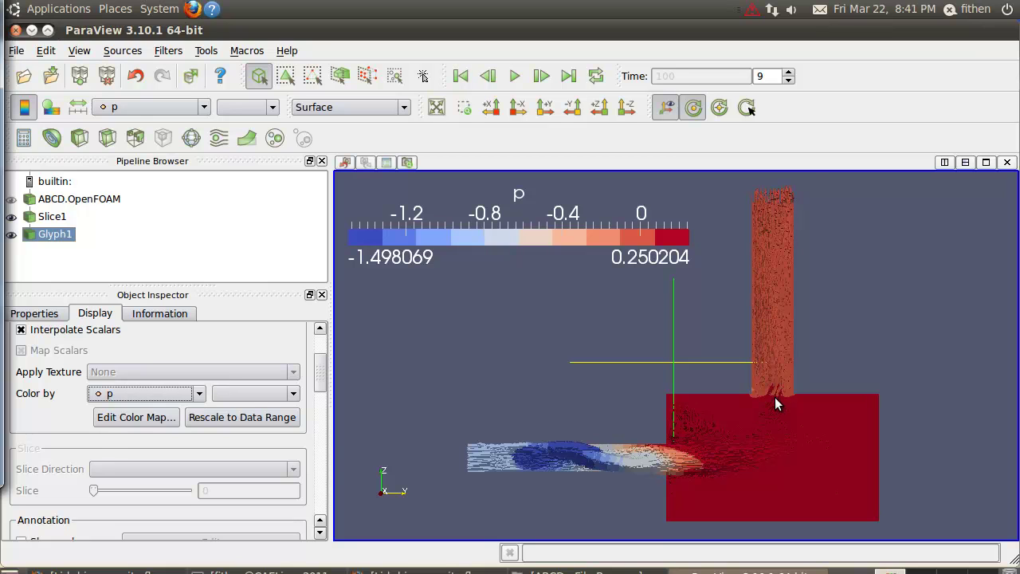
{"action": "left_click", "coordinate": [776, 398]}
{"action": "left_click_drag", "start_coordinate": [767, 415], "coordinate": [824, 414]}
{"action": "scroll", "coordinate": [823, 411], "scroll_direction": "up", "scroll_amount": 3}
{"action": "scroll", "coordinate": [823, 414], "scroll_direction": "up", "scroll_amount": 2}
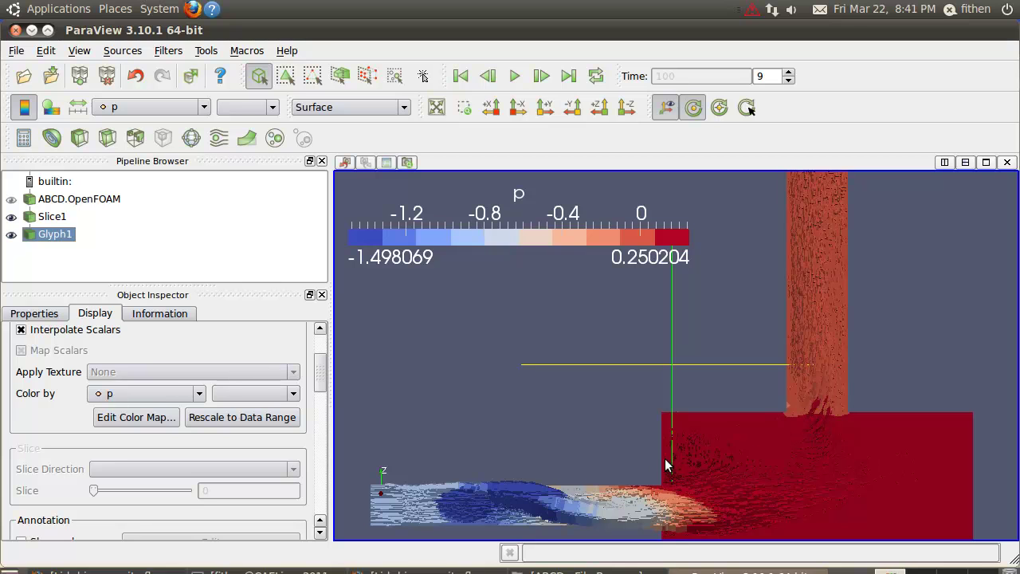
Color Glyph1 by U magnitude and place its color legend horizontally below the p legend
{"action": "left_click", "coordinate": [199, 392]}
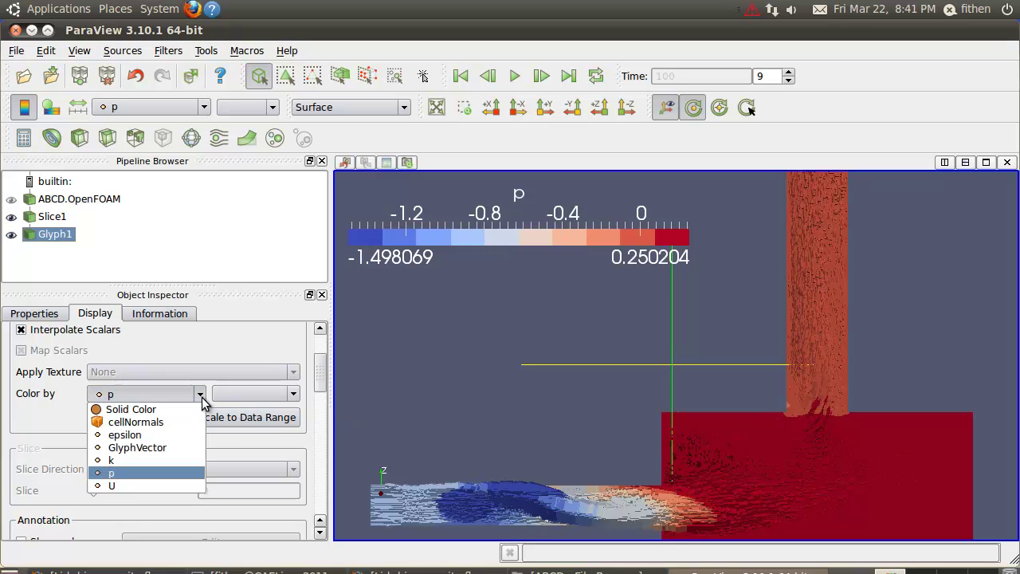
{"action": "left_click", "coordinate": [151, 480]}
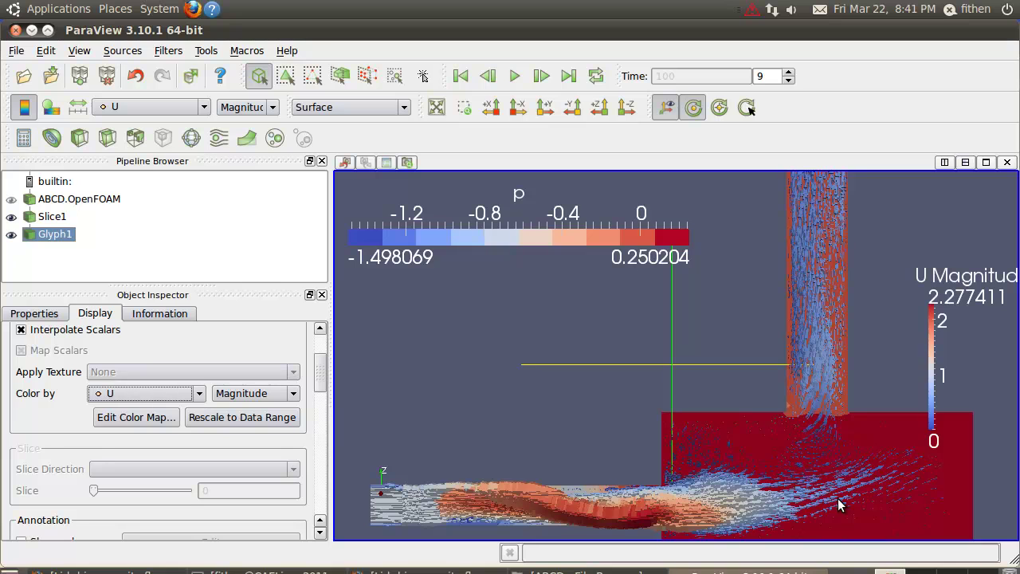
{"action": "left_click", "coordinate": [230, 424]}
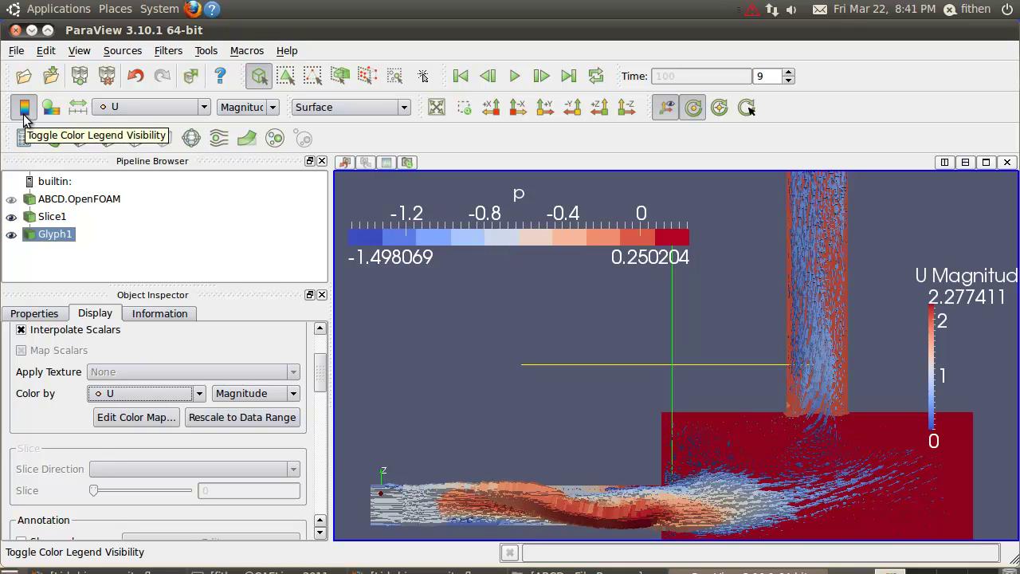
{"action": "left_click_drag", "start_coordinate": [932, 356], "coordinate": [481, 312]}
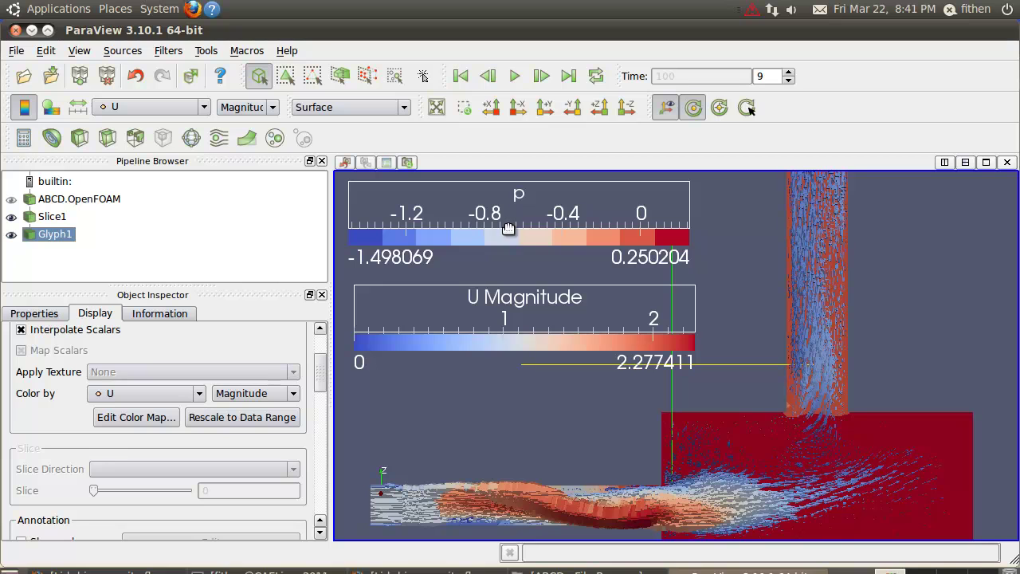
Set the color map resolution of Glyph1's U magnitude coloring to 10 discrete colors
{"action": "left_click", "coordinate": [161, 415]}
{"action": "double_click", "coordinate": [512, 381]}
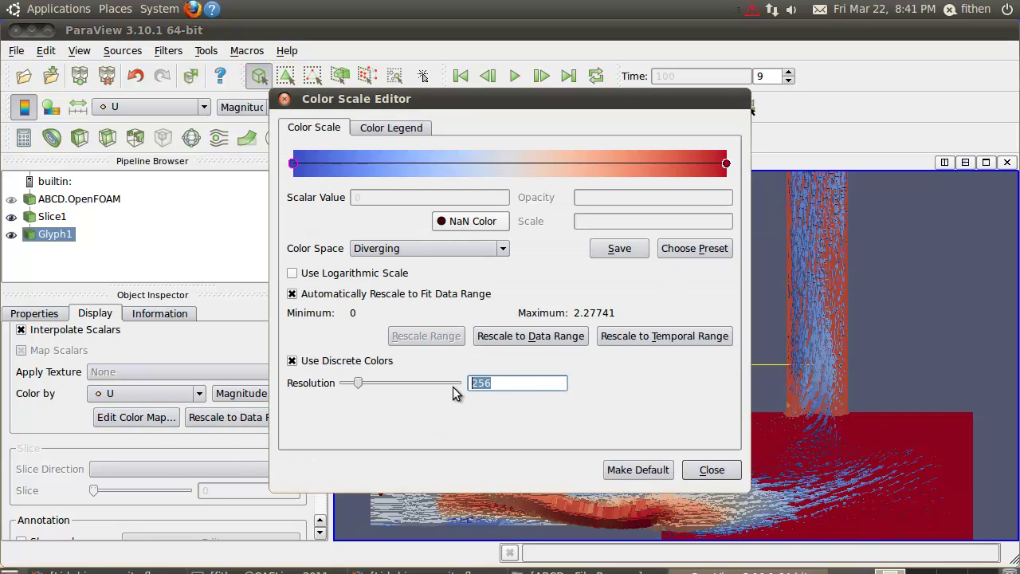
{"action": "type", "text": "10"}
{"action": "left_click", "coordinate": [703, 470]}
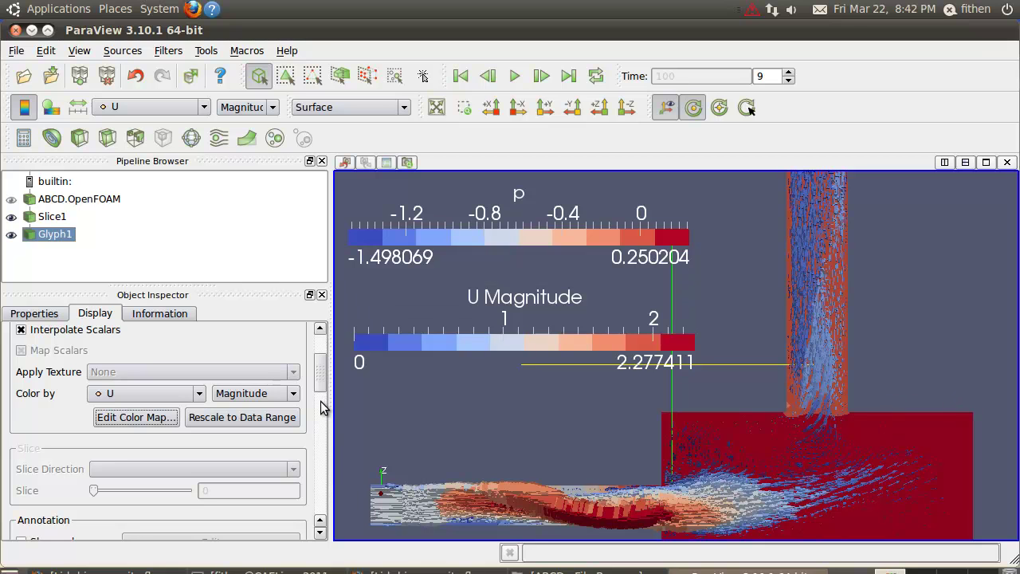
{"action": "left_click_drag", "start_coordinate": [323, 387], "coordinate": [321, 488]}
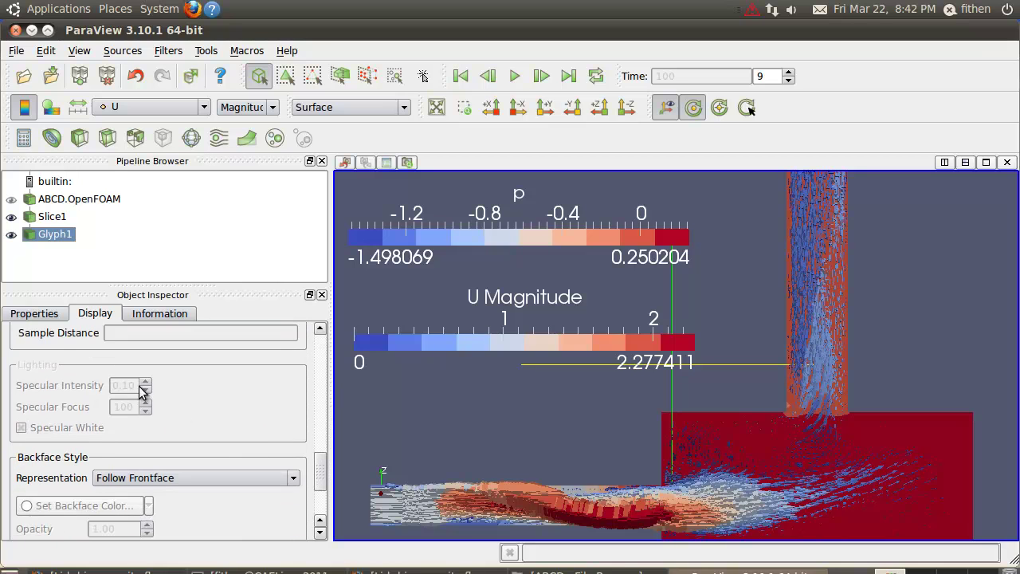
{"action": "left_click", "coordinate": [48, 317]}
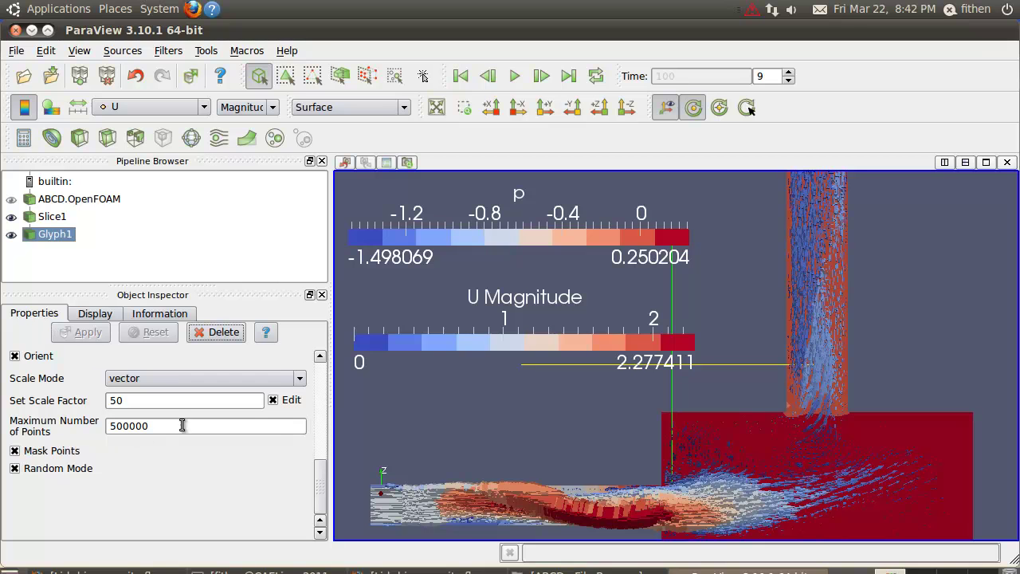
{"action": "left_click_drag", "start_coordinate": [321, 481], "coordinate": [325, 380]}
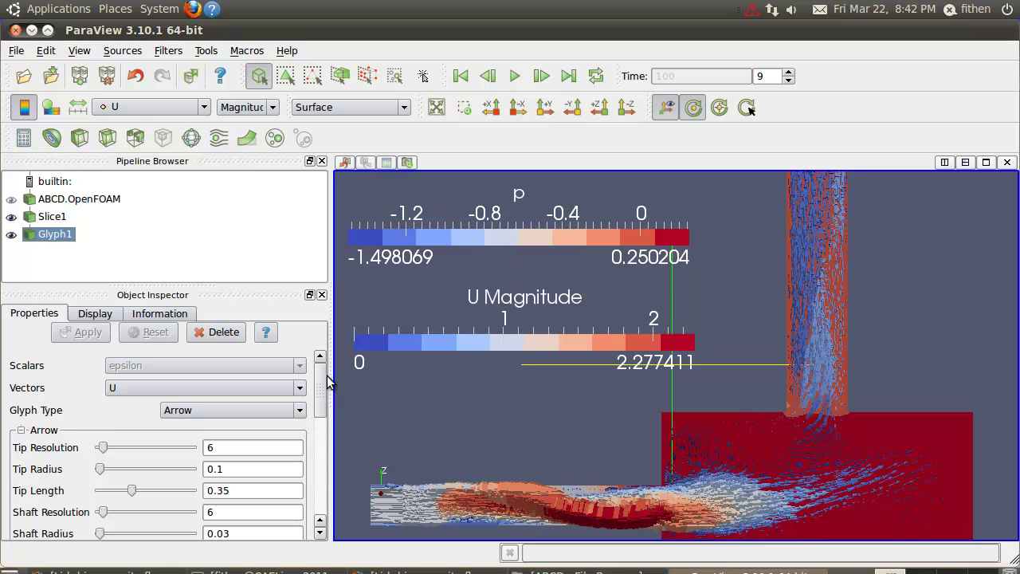
{"action": "left_click", "coordinate": [109, 316]}
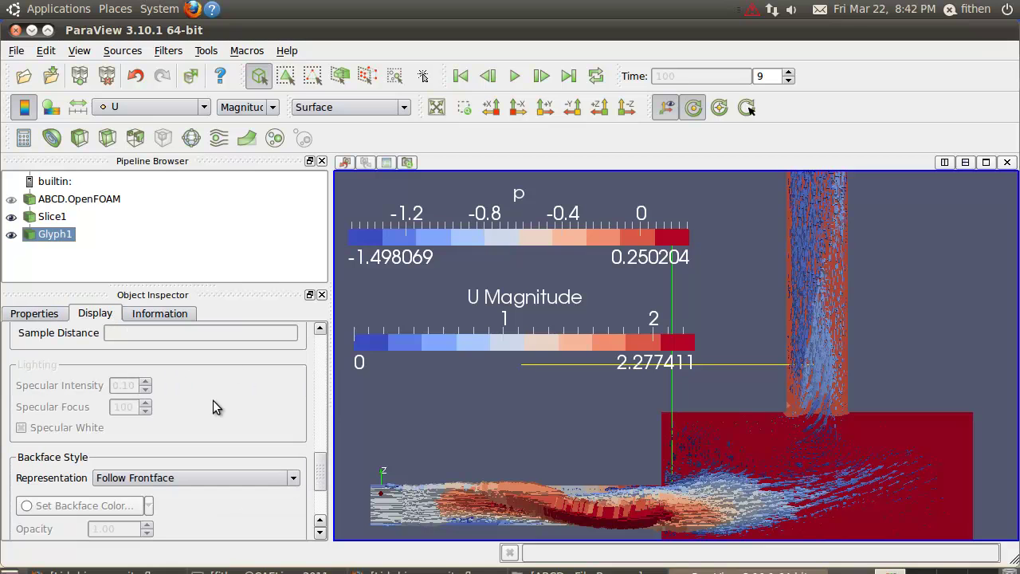
{"action": "left_click", "coordinate": [55, 318]}
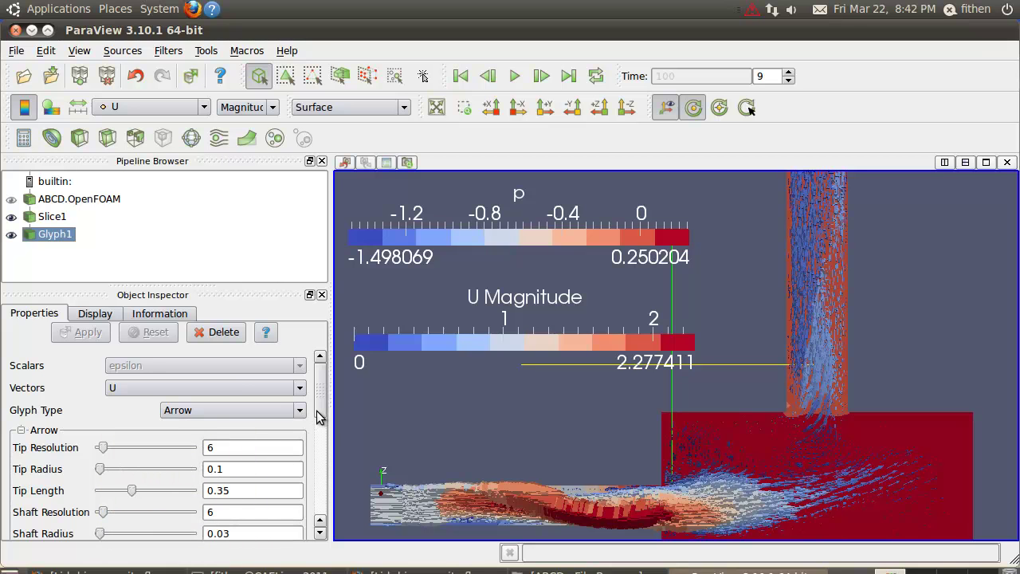
Hide Glyph1 and Slice1, and show the full ABCD.OpenFOAM geometry
{"action": "left_click", "coordinate": [11, 234]}
{"action": "left_click", "coordinate": [10, 217]}
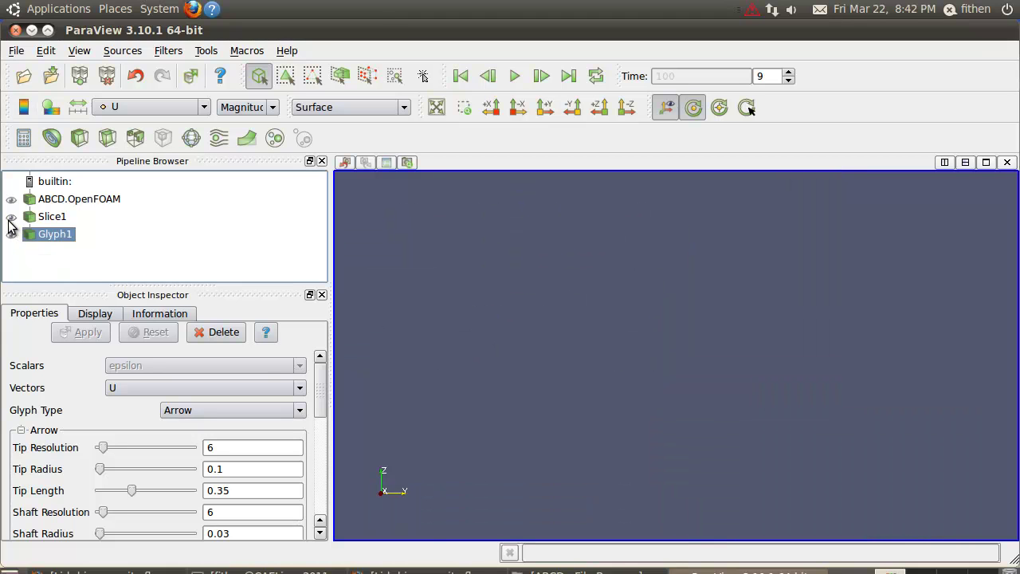
{"action": "left_click", "coordinate": [12, 200]}
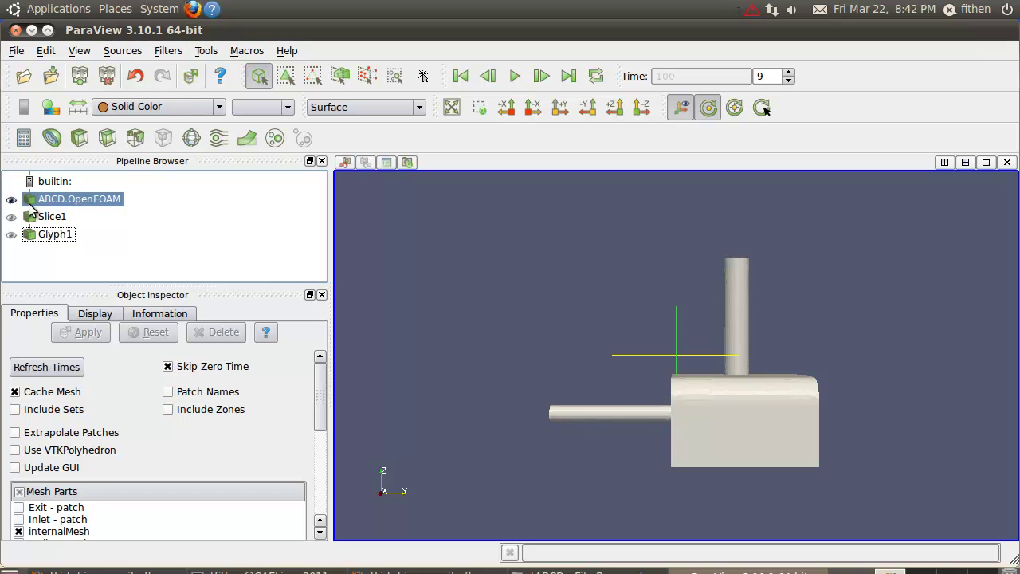
Apply a Glyph filter with U vectors and arrow glyphs to ABCD.OpenFOAM, and hide the solid geometry
{"action": "left_click", "coordinate": [192, 140]}
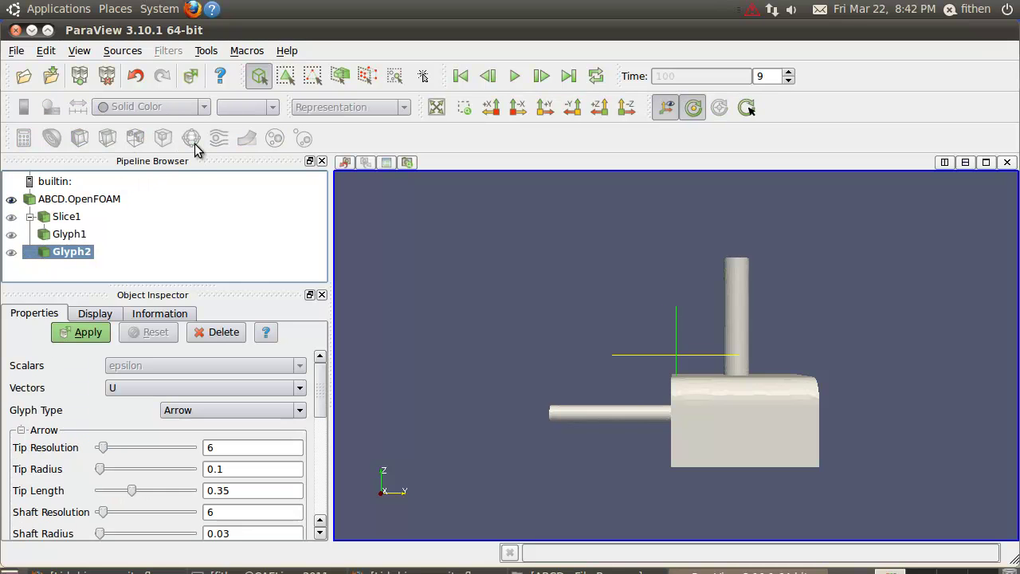
{"action": "left_click", "coordinate": [84, 332]}
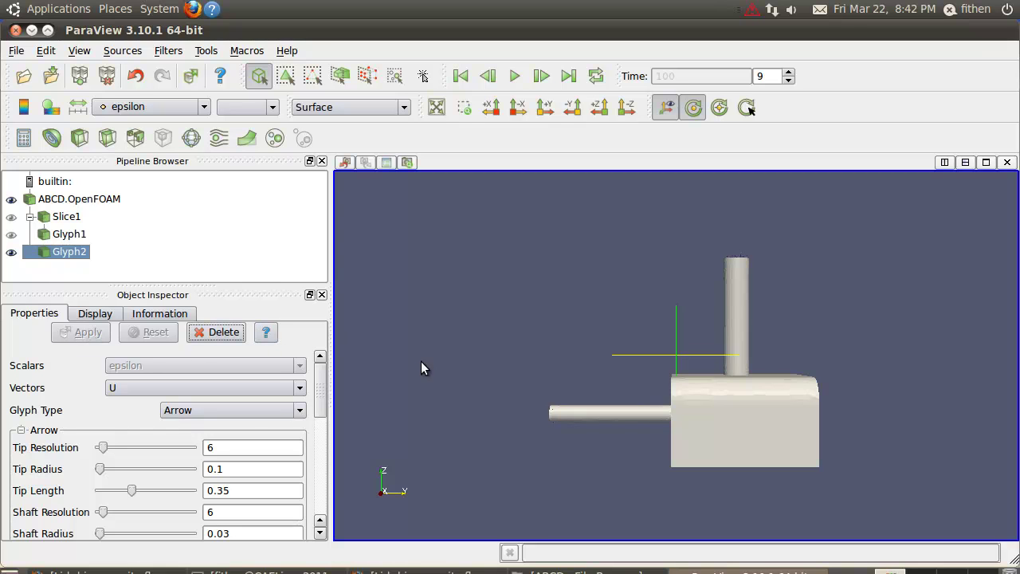
{"action": "left_click_drag", "start_coordinate": [573, 435], "coordinate": [621, 461]}
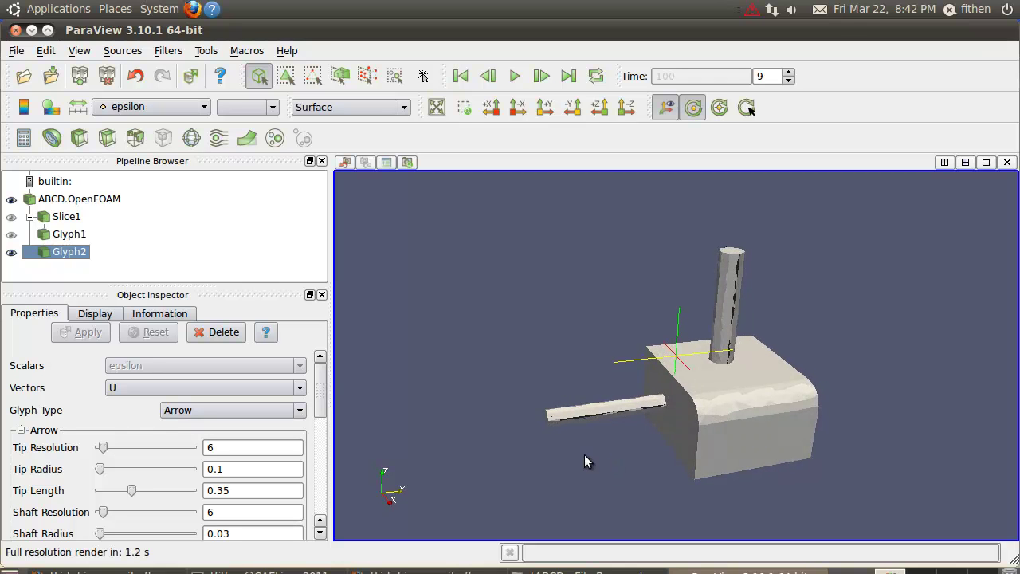
{"action": "left_click", "coordinate": [11, 200]}
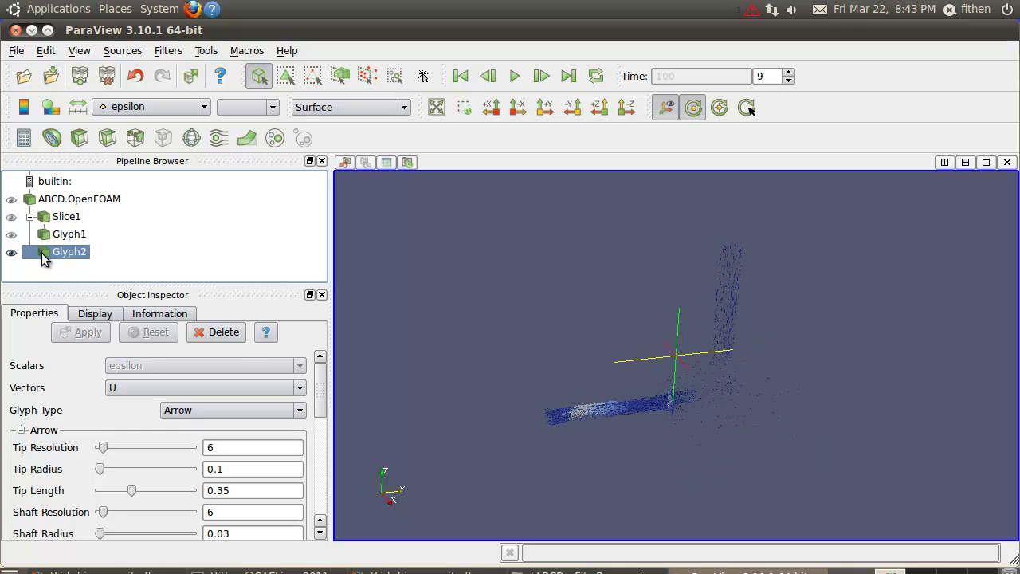
{"action": "left_click", "coordinate": [12, 200]}
{"action": "left_click", "coordinate": [12, 200]}
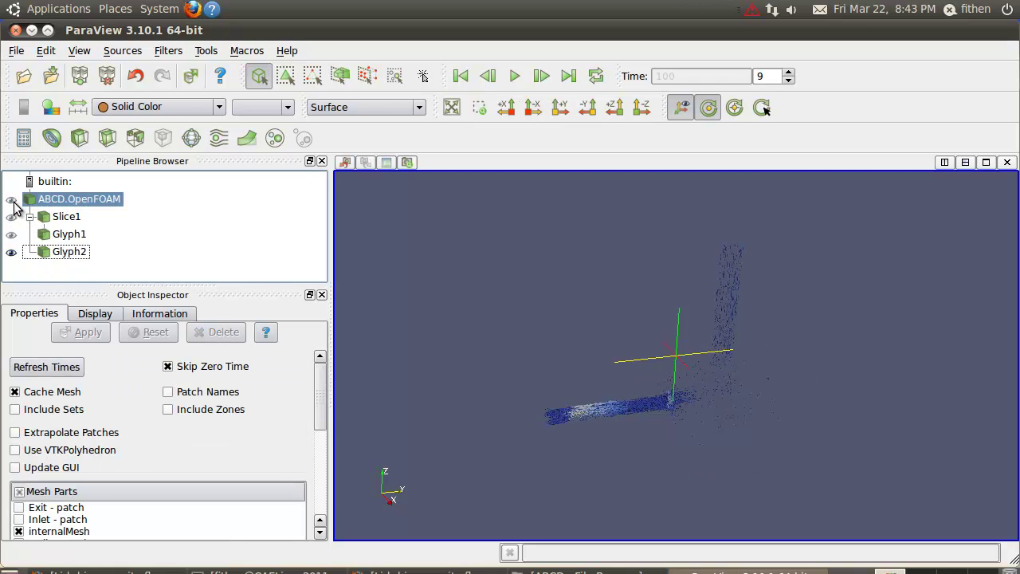
Set the maximum number of points of Glyph2 to 500000 and apply it
{"action": "scroll", "coordinate": [620, 446], "scroll_direction": "up", "scroll_amount": 5}
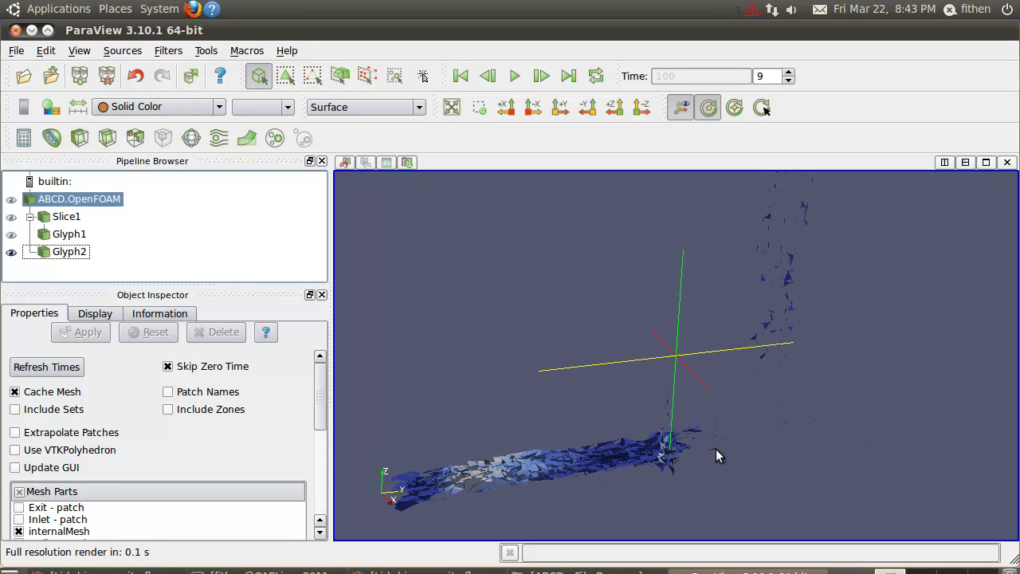
{"action": "middle_click_drag", "start_coordinate": [722, 453], "coordinate": [732, 420]}
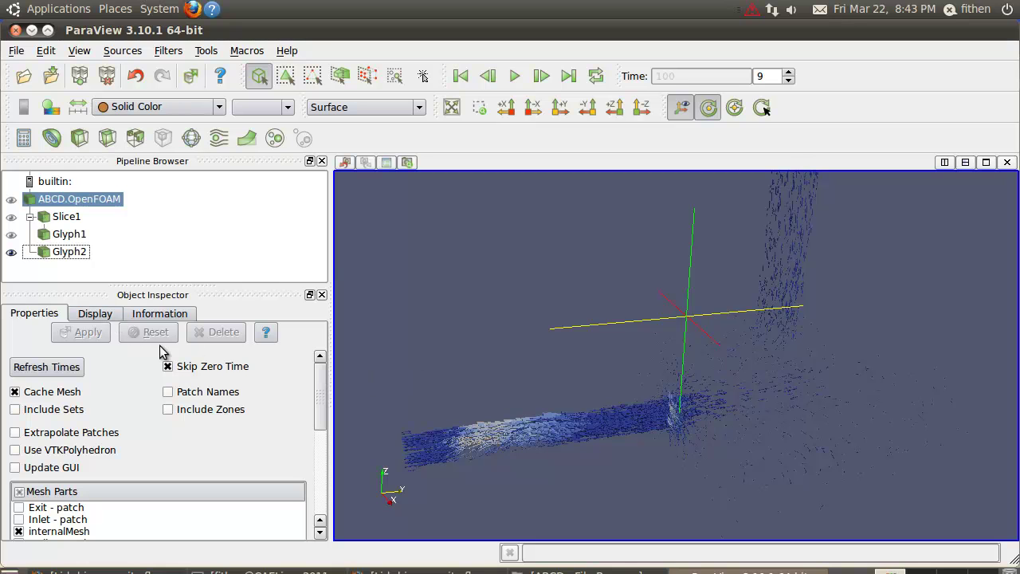
{"action": "left_click_drag", "start_coordinate": [319, 414], "coordinate": [327, 506]}
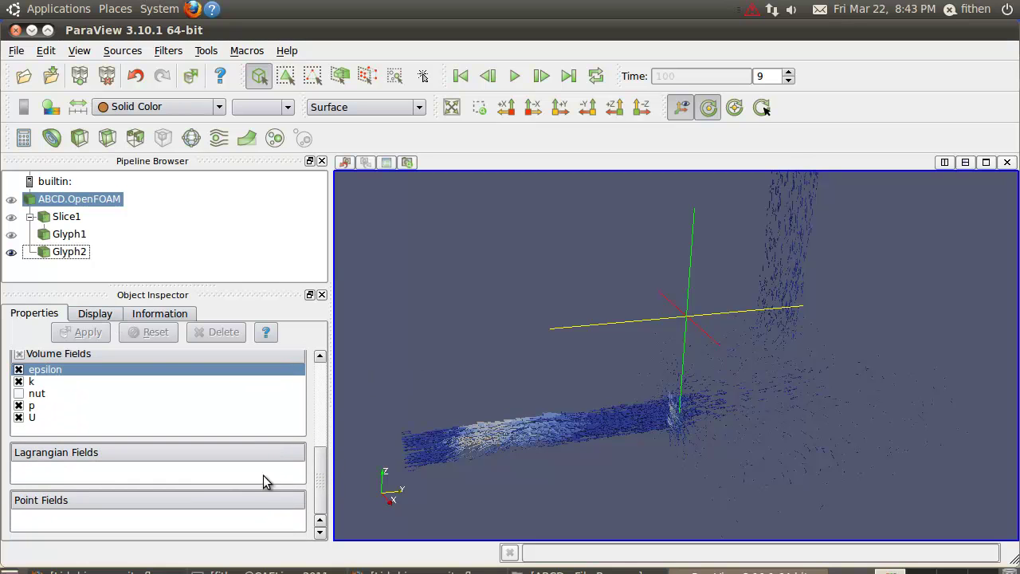
{"action": "left_click", "coordinate": [51, 252]}
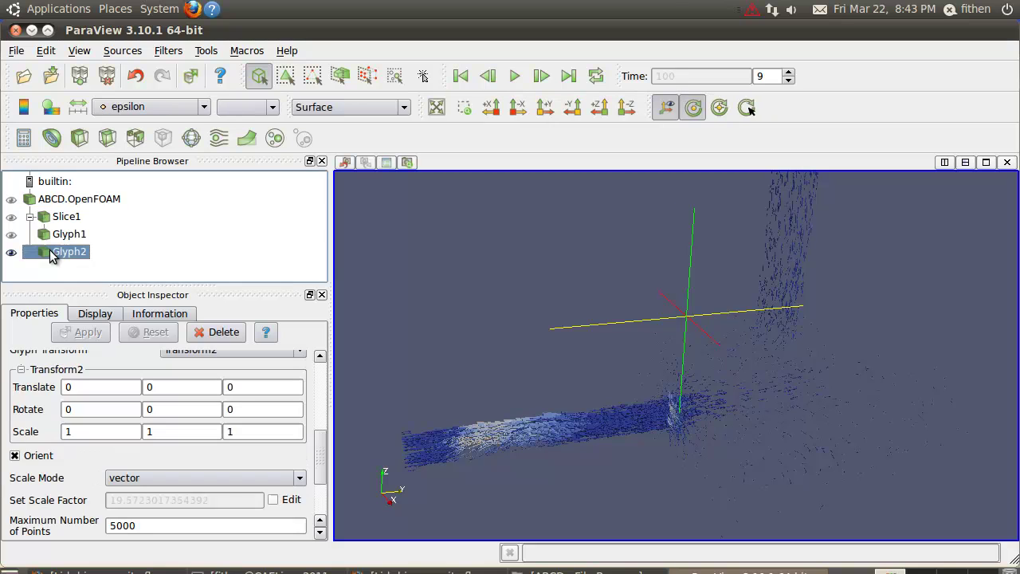
{"action": "scroll", "coordinate": [323, 478], "scroll_direction": "down", "scroll_amount": 2}
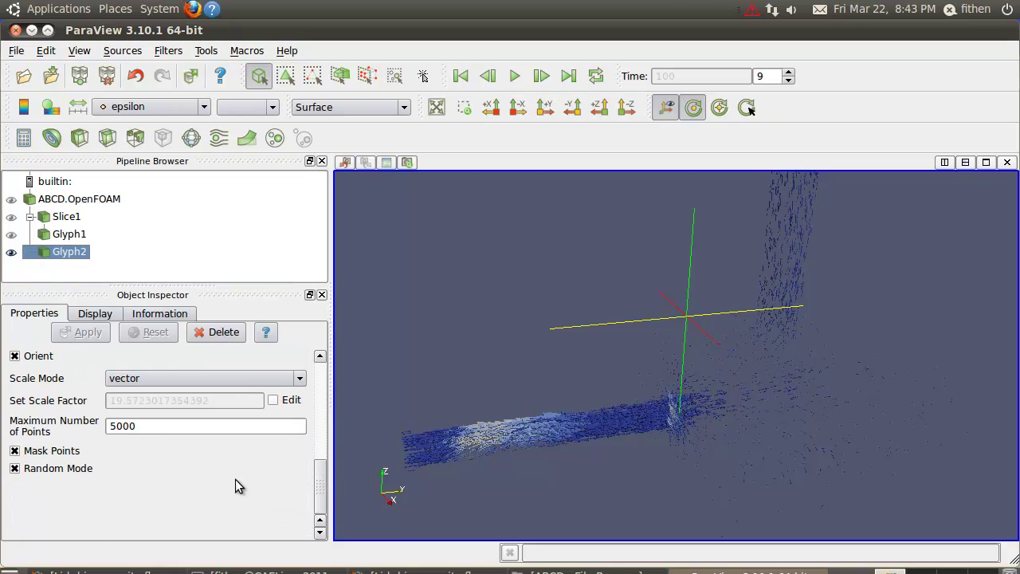
{"action": "left_click", "coordinate": [169, 428]}
{"action": "type", "text": "00"}
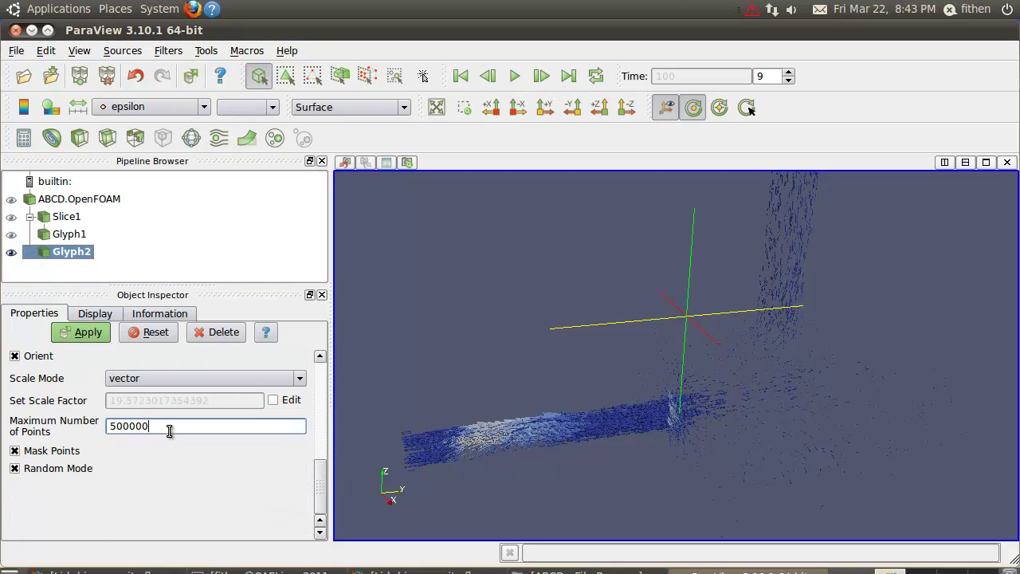
{"action": "left_click", "coordinate": [79, 337]}
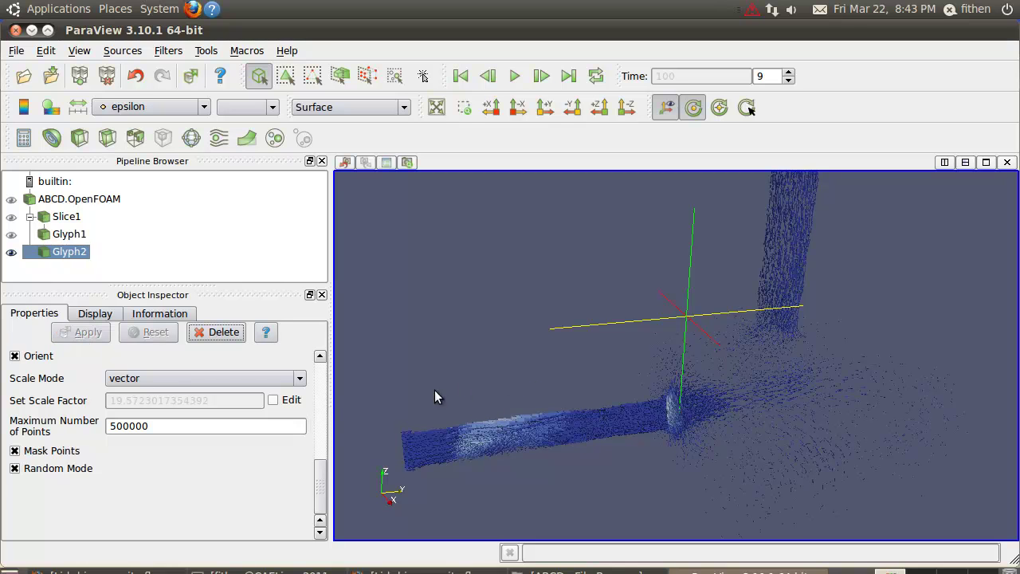
Override the scale factor of Glyph2 with 75, apply it, and inspect the enlarged arrows up close
{"action": "left_click", "coordinate": [273, 399]}
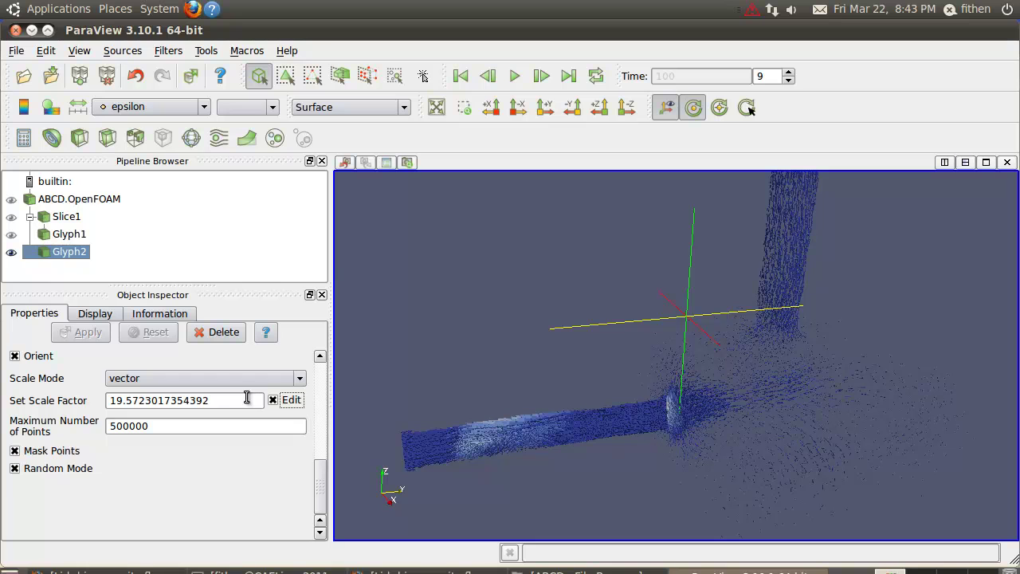
{"action": "left_click_drag", "start_coordinate": [246, 400], "coordinate": [99, 412]}
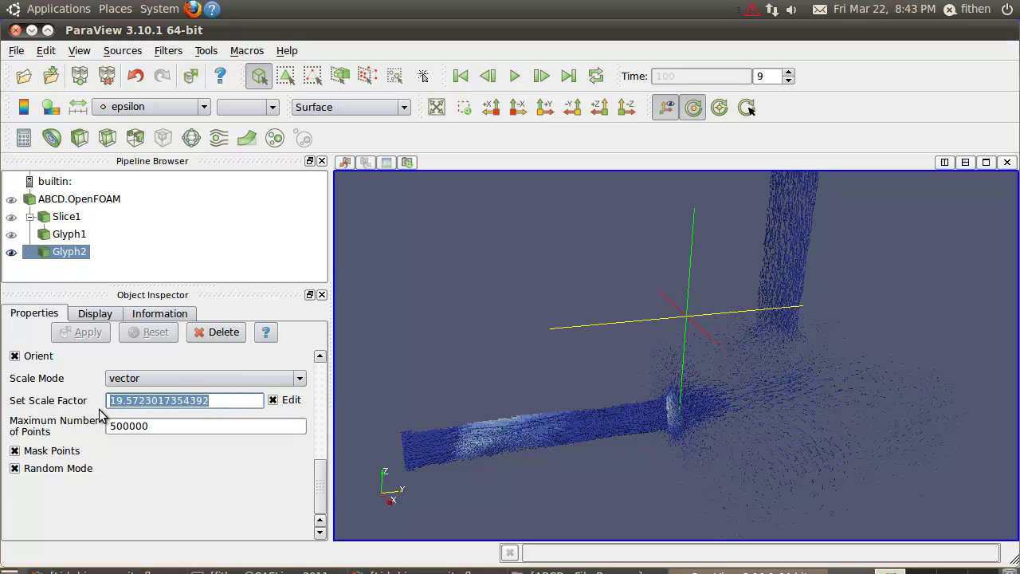
{"action": "type", "text": "75"}
{"action": "left_click", "coordinate": [90, 335]}
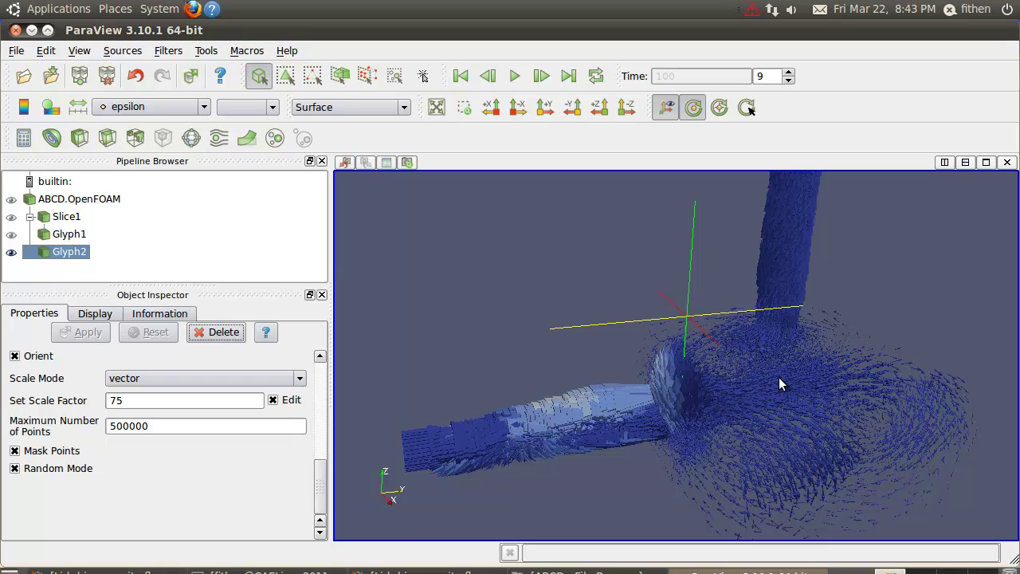
{"action": "scroll", "coordinate": [779, 377], "scroll_direction": "up", "scroll_amount": 2}
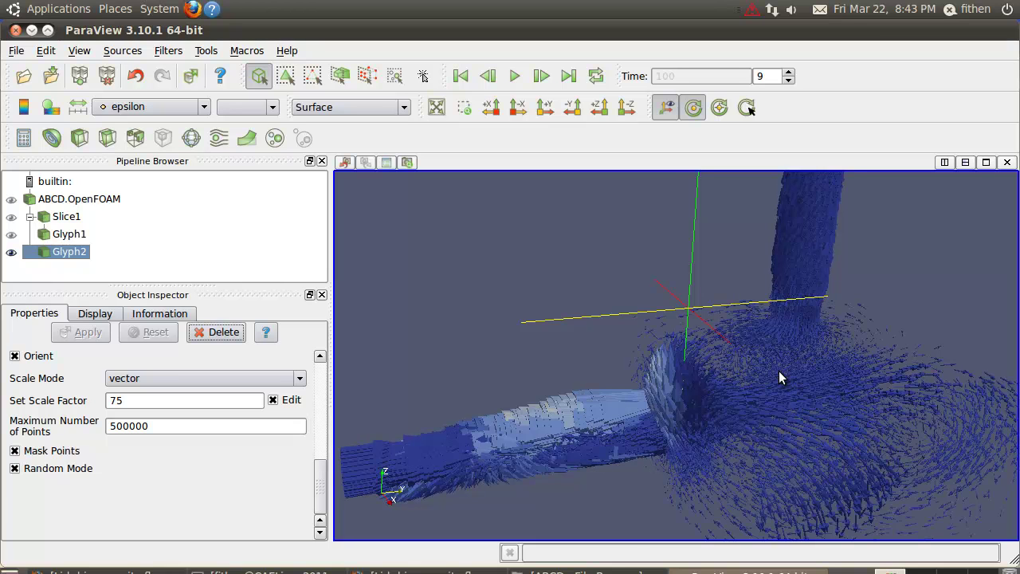
{"action": "scroll", "coordinate": [779, 372], "scroll_direction": "up", "scroll_amount": 1}
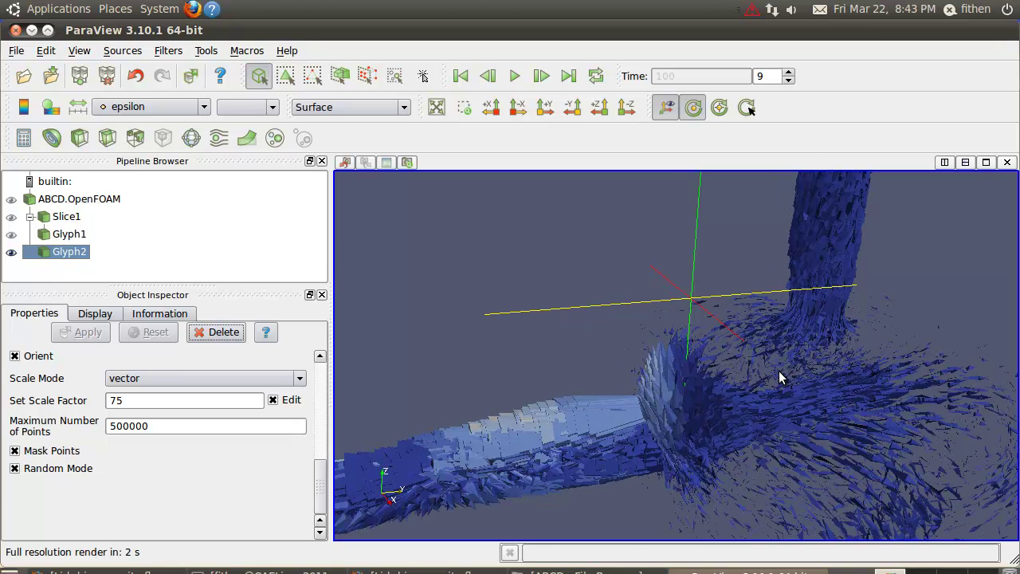
{"action": "scroll", "coordinate": [662, 396], "scroll_direction": "down", "scroll_amount": 1}
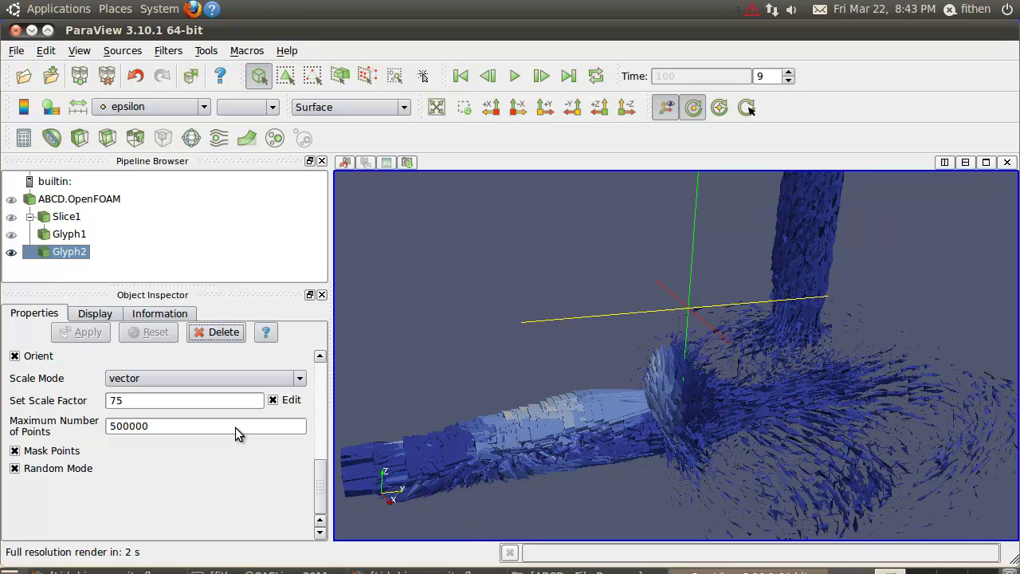
Reduce the maximum number of points of Glyph2 to 500 and apply it
{"action": "left_click", "coordinate": [235, 428]}
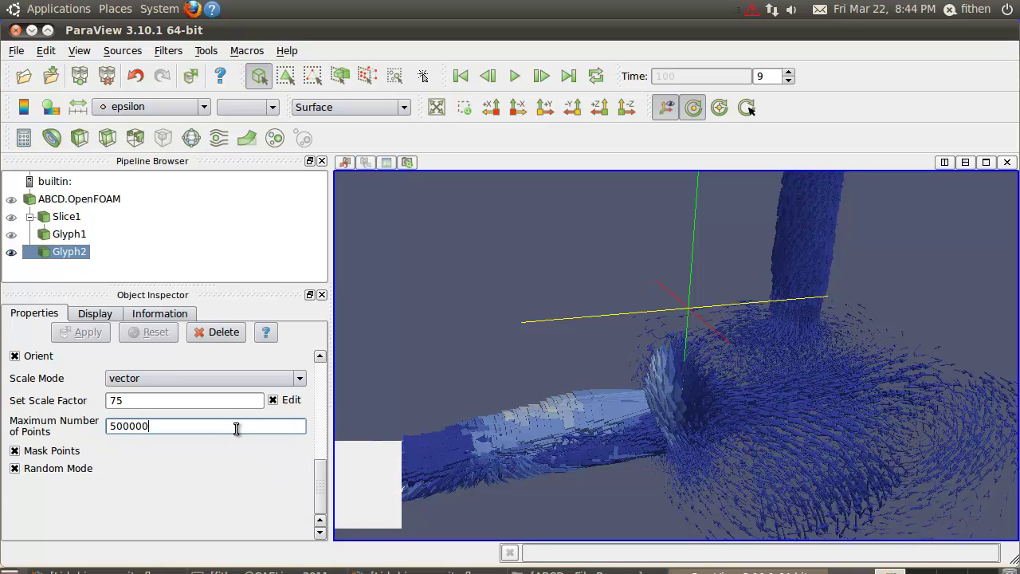
{"action": "key", "text": "BackSpace"}
{"action": "key", "text": "BackSpace"}
{"action": "left_click", "coordinate": [86, 333]}
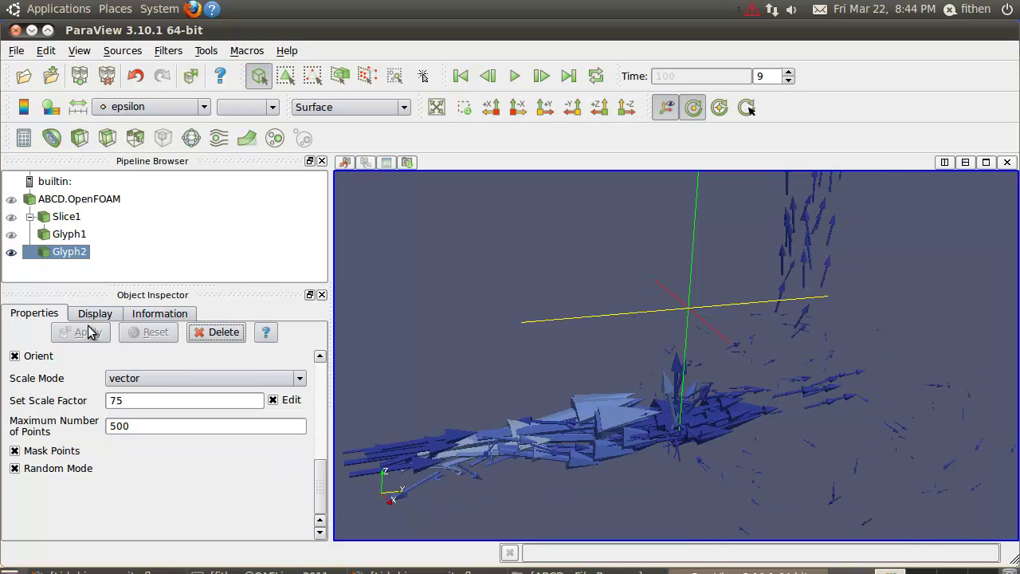
Inspect the sparse arrows, and raise the maximum number of points of Glyph2 to 5000
{"action": "scroll", "coordinate": [706, 414], "scroll_direction": "down", "scroll_amount": 10}
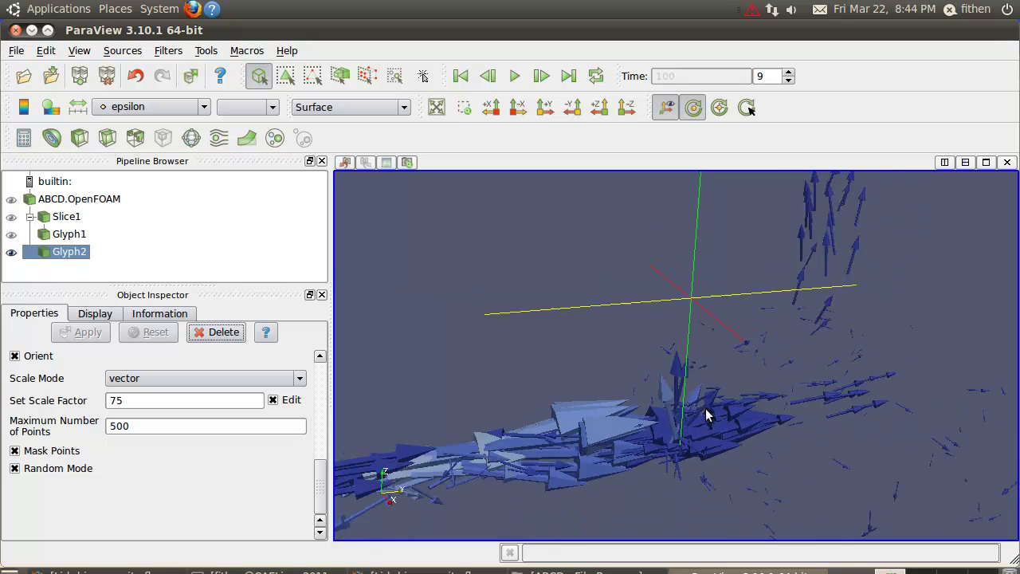
{"action": "scroll", "coordinate": [705, 409], "scroll_direction": "up", "scroll_amount": 2}
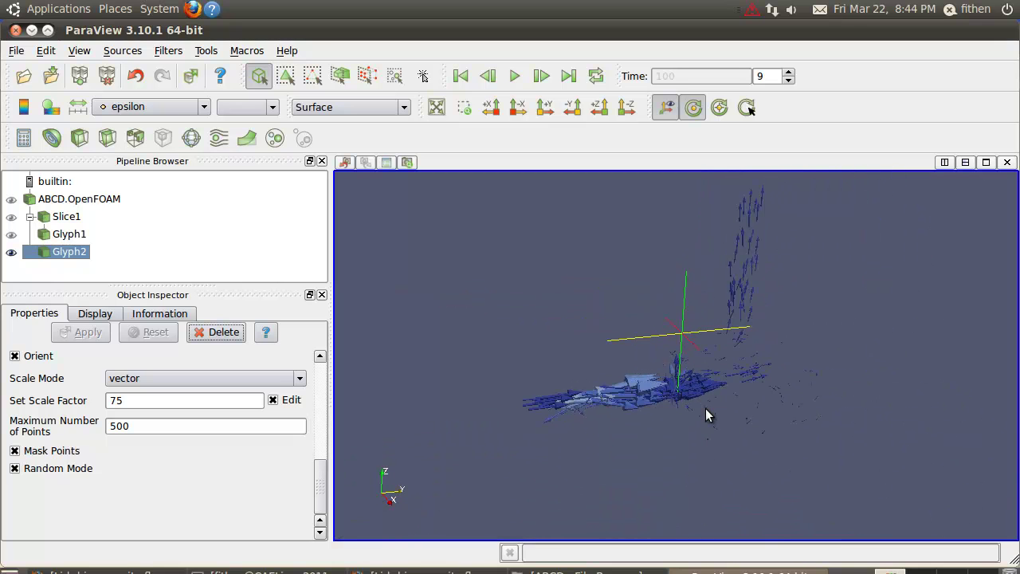
{"action": "left_click_drag", "start_coordinate": [707, 407], "coordinate": [740, 429]}
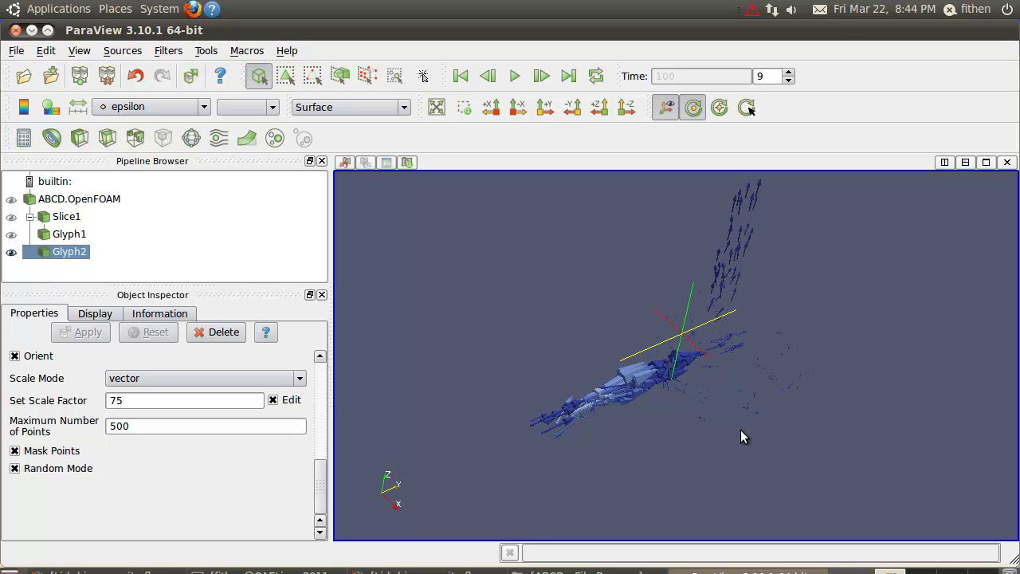
{"action": "left_click", "coordinate": [219, 420]}
{"action": "type", "text": "0"}
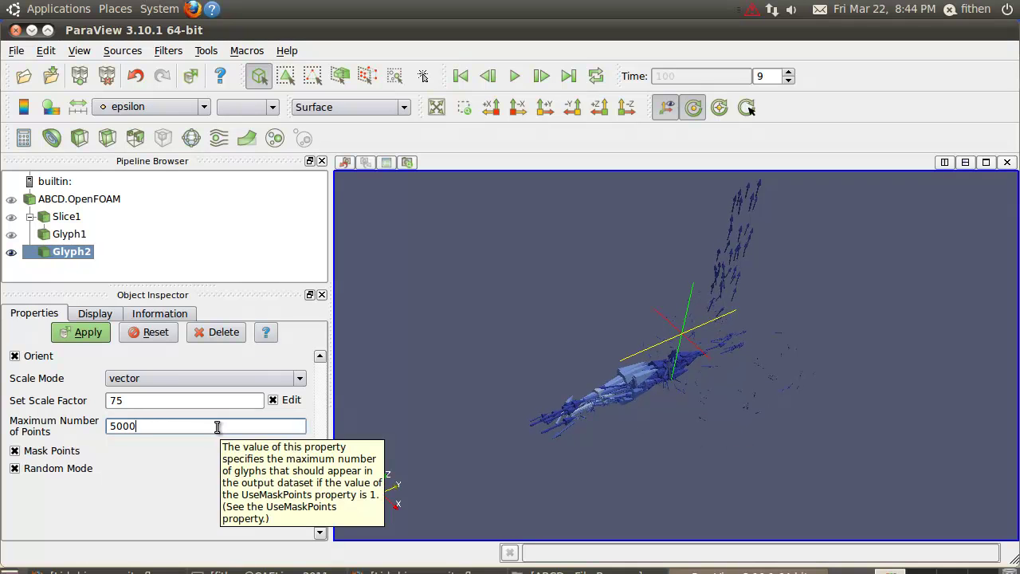
{"action": "left_click", "coordinate": [87, 333]}
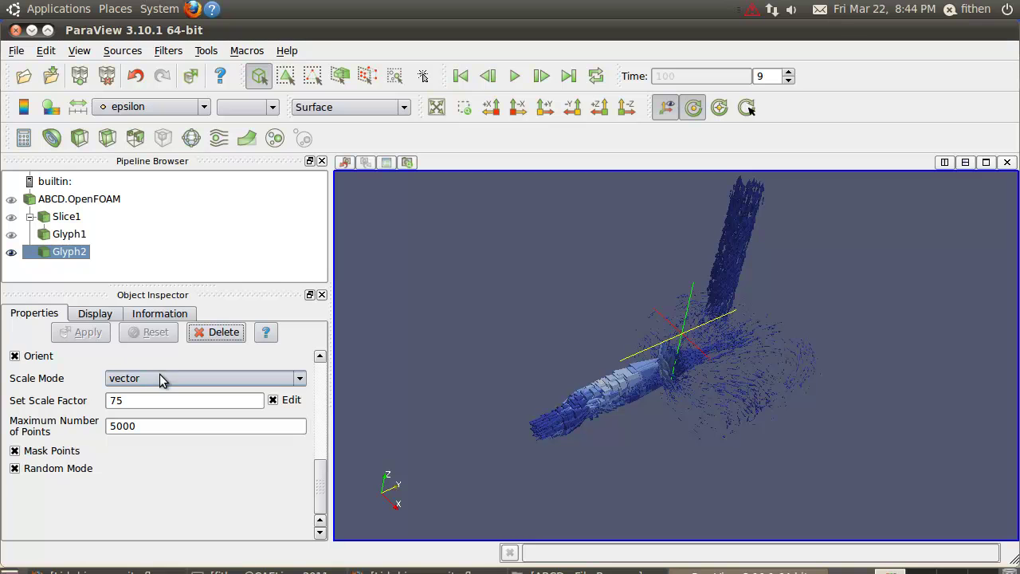
Color Glyph2 by p and show its color legend
{"action": "left_click", "coordinate": [100, 318]}
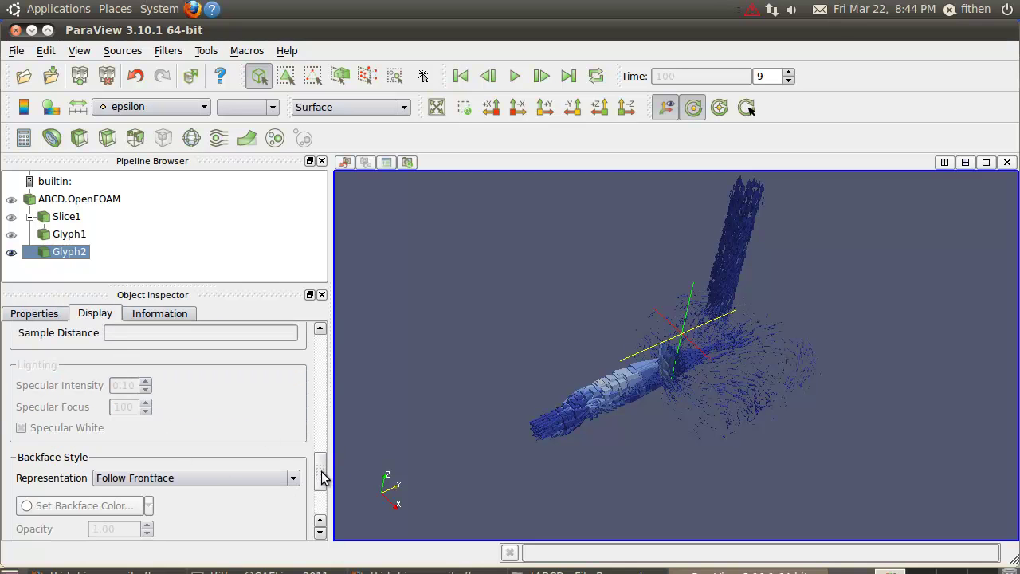
{"action": "left_click_drag", "start_coordinate": [321, 471], "coordinate": [316, 369]}
{"action": "left_click", "coordinate": [200, 427]}
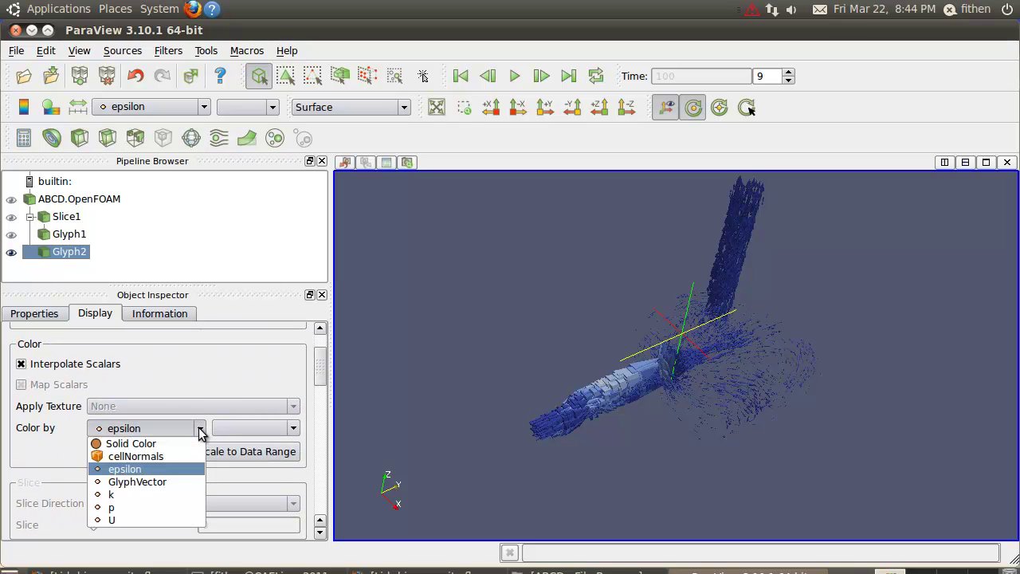
{"action": "left_click", "coordinate": [139, 505]}
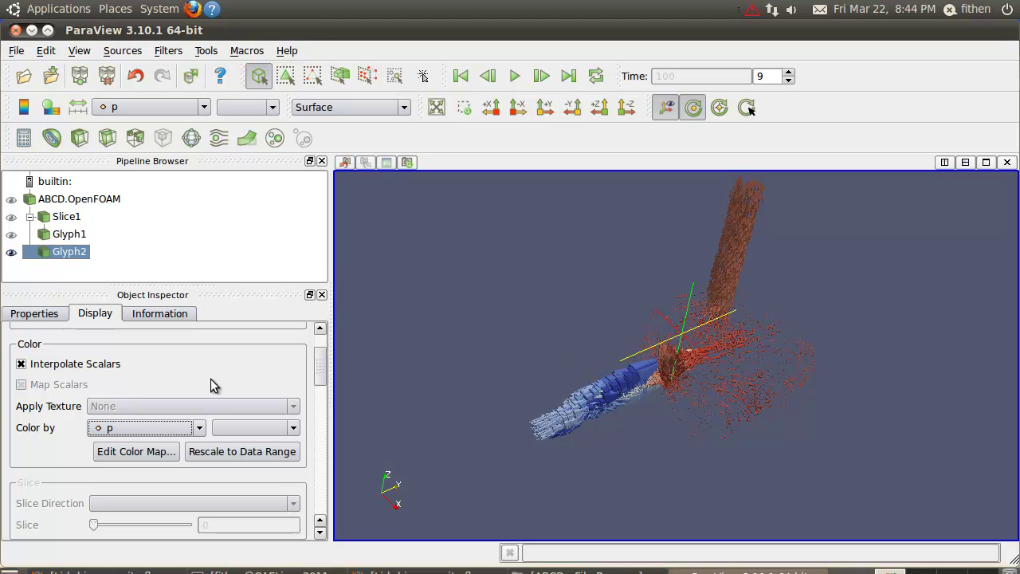
{"action": "left_click", "coordinate": [24, 108]}
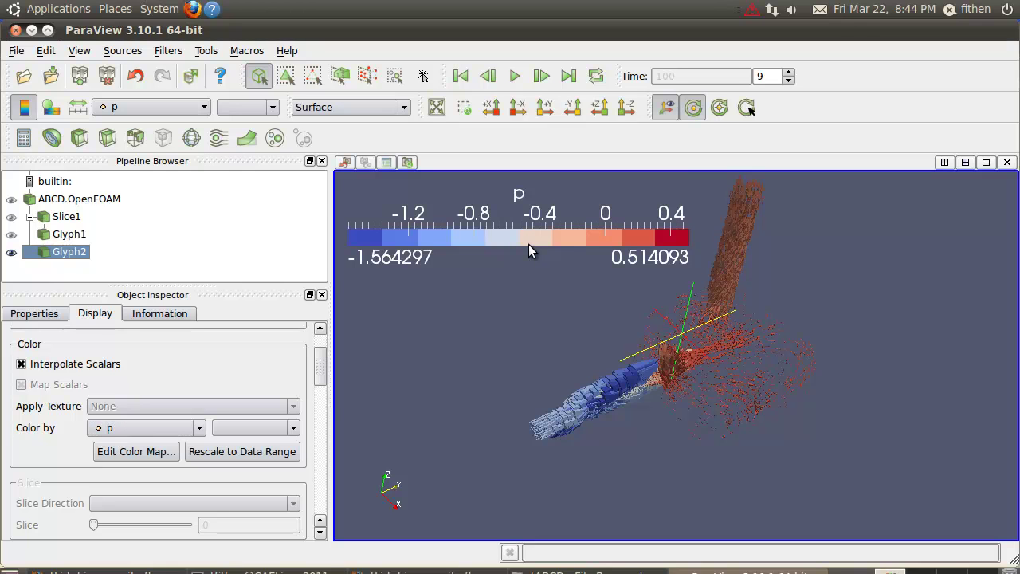
{"action": "left_click_drag", "start_coordinate": [528, 235], "coordinate": [572, 277]}
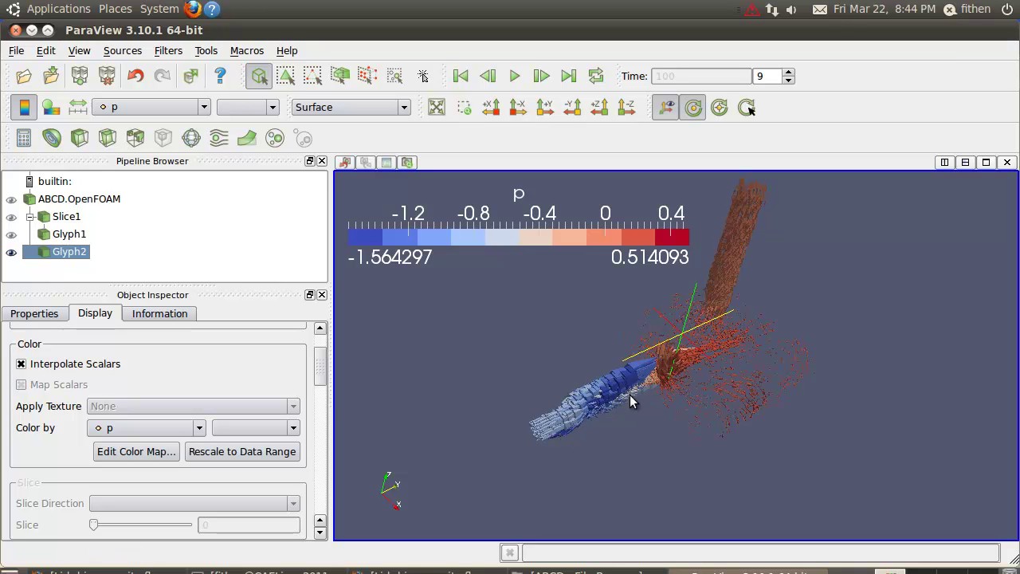
{"action": "left_click_drag", "start_coordinate": [660, 412], "coordinate": [612, 462]}
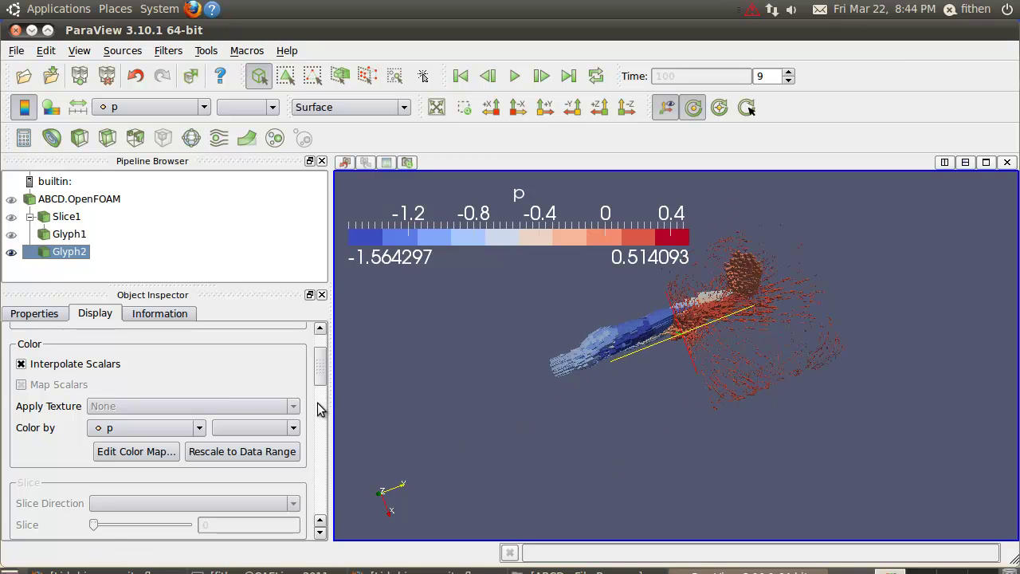
Increase the maximum number of points of the pressure-colored Glyph2 to 500000 and apply it
{"action": "left_click_drag", "start_coordinate": [322, 375], "coordinate": [314, 453]}
{"action": "left_click", "coordinate": [60, 321]}
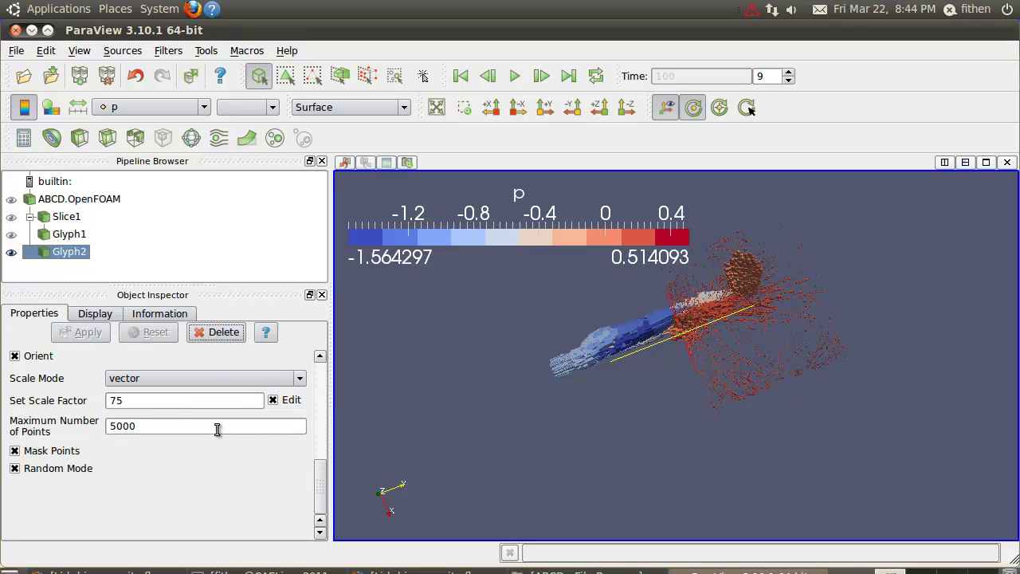
{"action": "left_click", "coordinate": [216, 427]}
{"action": "type", "text": "00"}
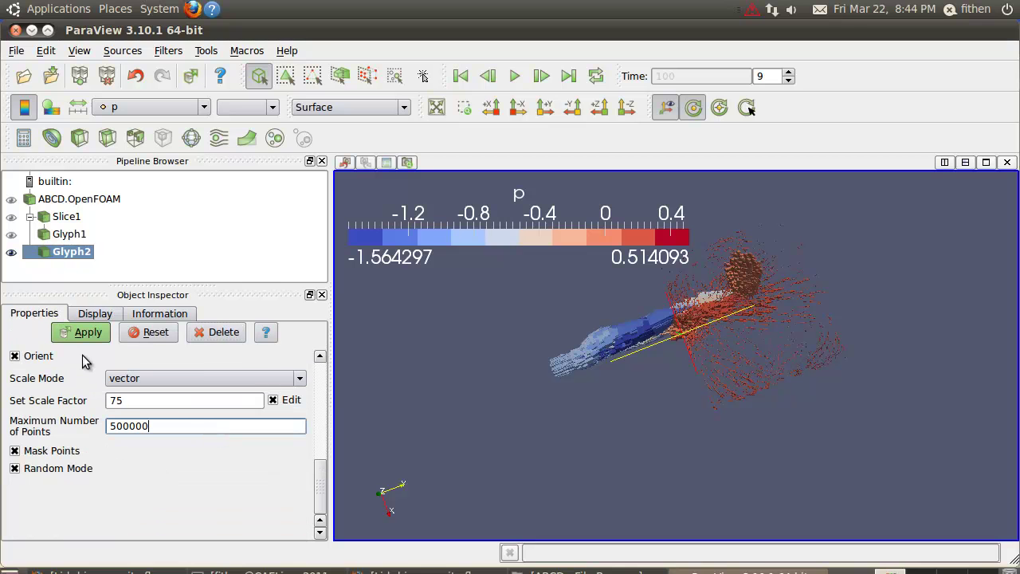
{"action": "left_click", "coordinate": [82, 334]}
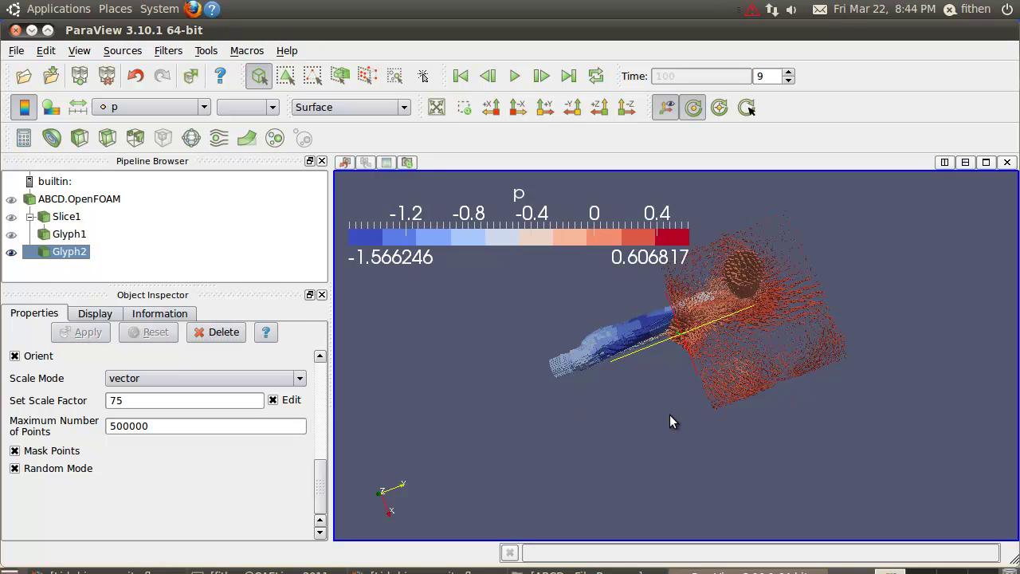
{"action": "left_click_drag", "start_coordinate": [670, 411], "coordinate": [671, 398]}
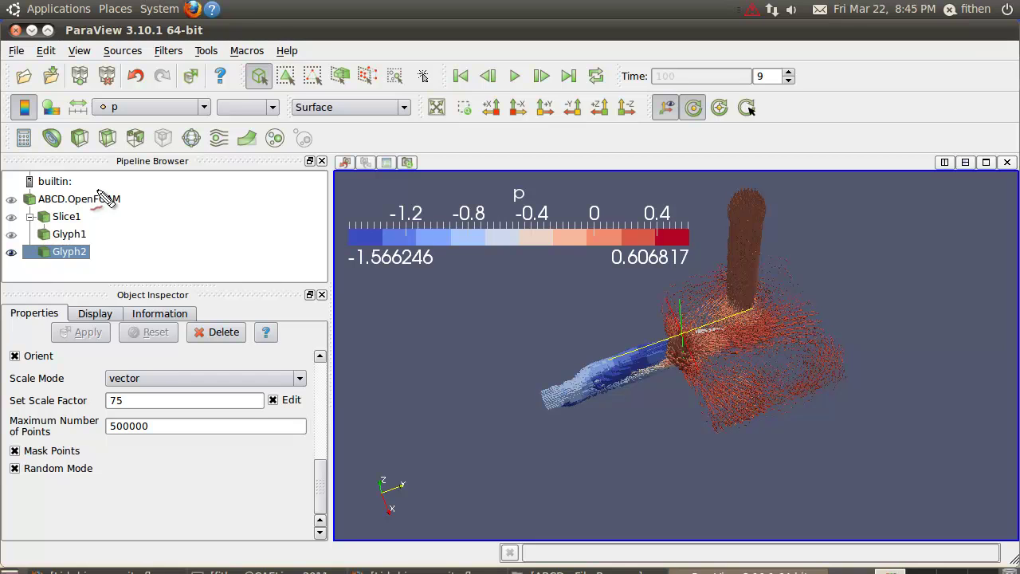
{"action": "mouse_move", "coordinate": [27, 212]}
{"action": "left_mouse_down"}
{"action": "mouse_move", "coordinate": [39, 255]}
{"action": "mouse_move", "coordinate": [29, 211]}
{"action": "mouse_move", "coordinate": [52, 226]}
{"action": "mouse_move", "coordinate": [44, 238]}
{"action": "mouse_move", "coordinate": [76, 283]}
{"action": "mouse_move", "coordinate": [106, 259]}
{"action": "mouse_move", "coordinate": [89, 236]}
{"action": "mouse_move", "coordinate": [118, 224]}
{"action": "mouse_move", "coordinate": [94, 222]}
{"action": "left_mouse_up"}
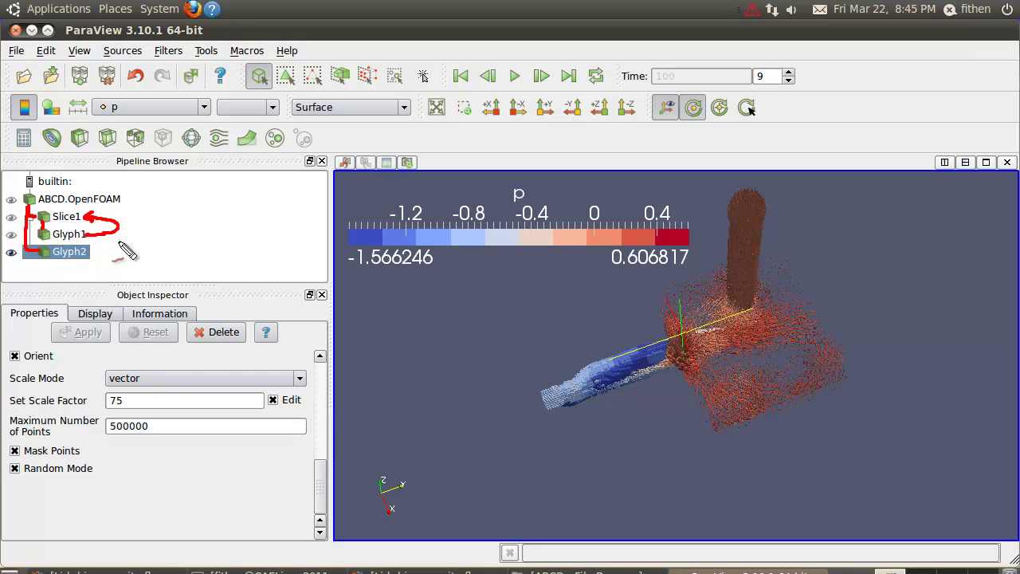
{"action": "mouse_move", "coordinate": [474, 314]}
{"action": "left_mouse_down"}
{"action": "mouse_move", "coordinate": [384, 361]}
{"action": "mouse_move", "coordinate": [408, 410]}
{"action": "mouse_move", "coordinate": [472, 368]}
{"action": "mouse_move", "coordinate": [470, 317]}
{"action": "left_mouse_up"}
{"action": "mouse_move", "coordinate": [408, 376]}
{"action": "left_mouse_down"}
{"action": "mouse_move", "coordinate": [464, 327]}
{"action": "mouse_move", "coordinate": [456, 368]}
{"action": "left_mouse_up"}
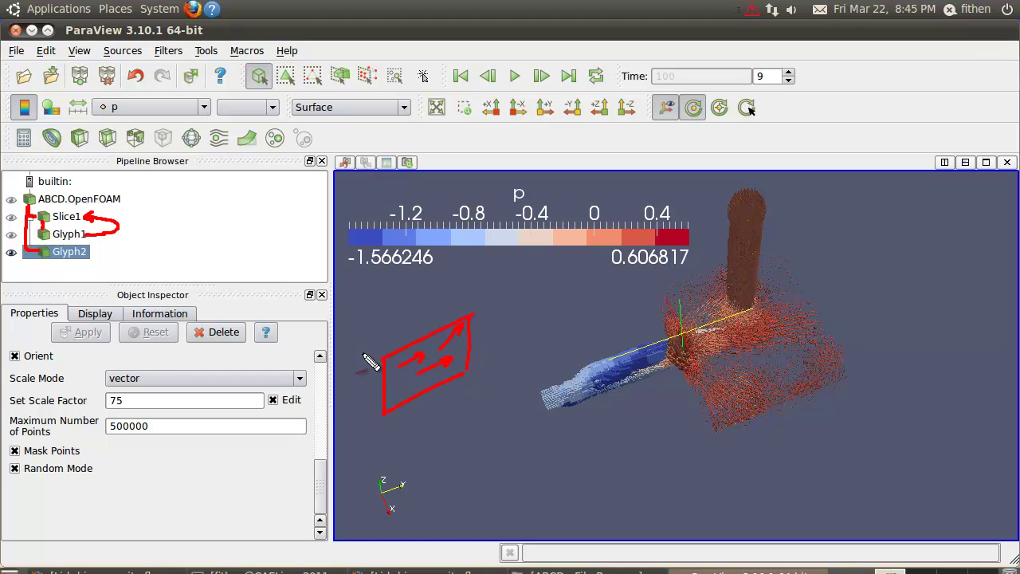
{"action": "left_click_drag", "start_coordinate": [38, 260], "coordinate": [28, 264]}
{"action": "mouse_move", "coordinate": [123, 196]}
{"action": "left_mouse_down"}
{"action": "mouse_move", "coordinate": [151, 185]}
{"action": "mouse_move", "coordinate": [159, 199]}
{"action": "left_mouse_up"}
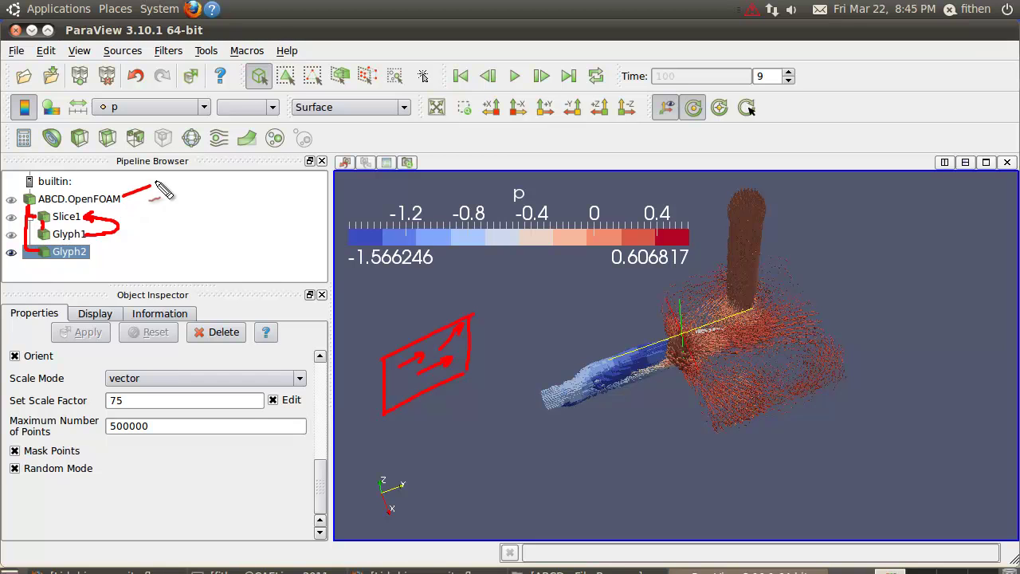
{"action": "key", "text": "ctrl+z"}
{"action": "key", "text": "shift+F9"}
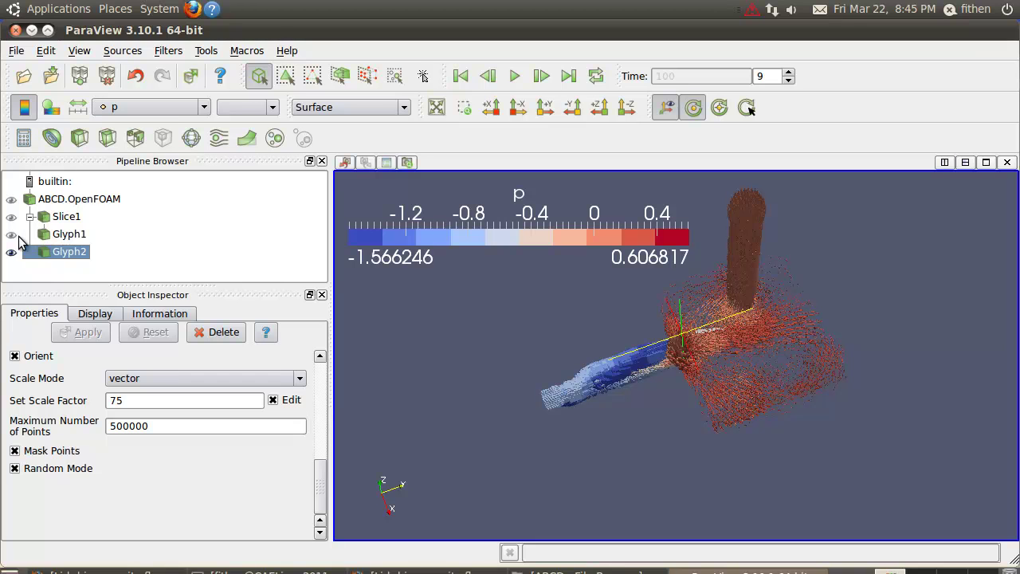
Show the ABCD.OpenFOAM geometry and hide Glyph2
{"action": "left_click", "coordinate": [12, 199]}
{"action": "left_click", "coordinate": [12, 252]}
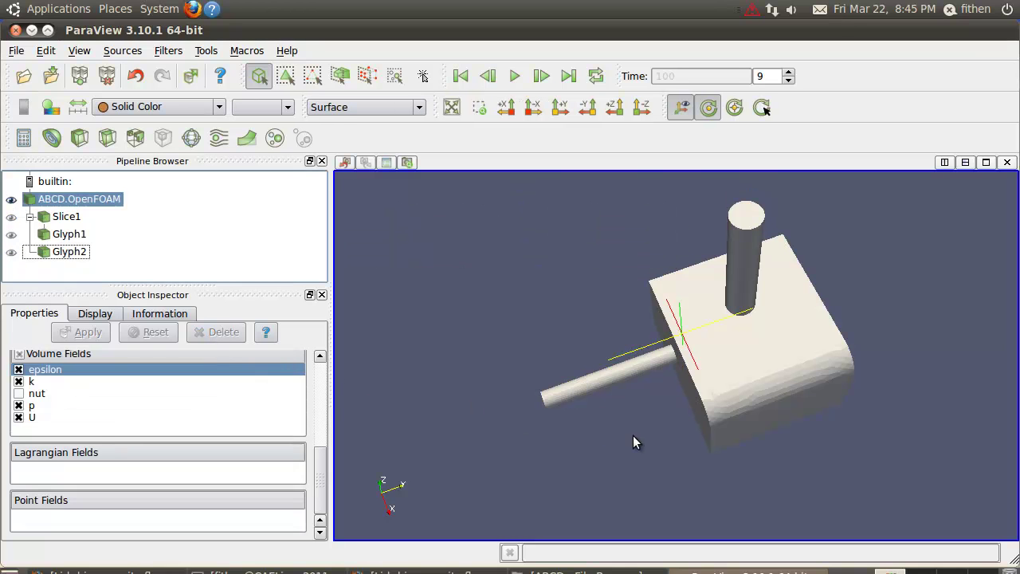
{"action": "left_click_drag", "start_coordinate": [632, 435], "coordinate": [661, 381]}
{"action": "left_click", "coordinate": [221, 139]}
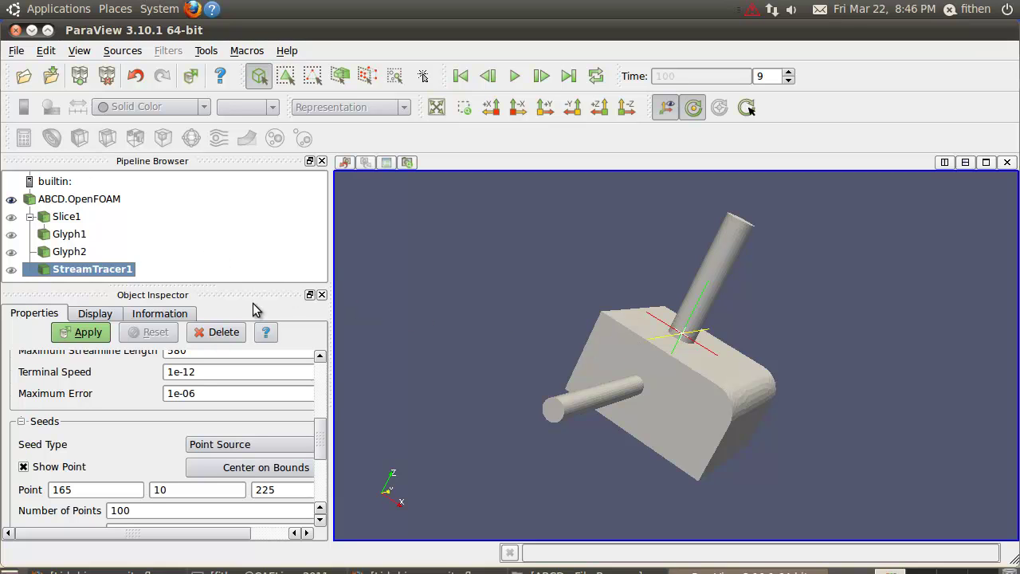
{"action": "left_click", "coordinate": [226, 333]}
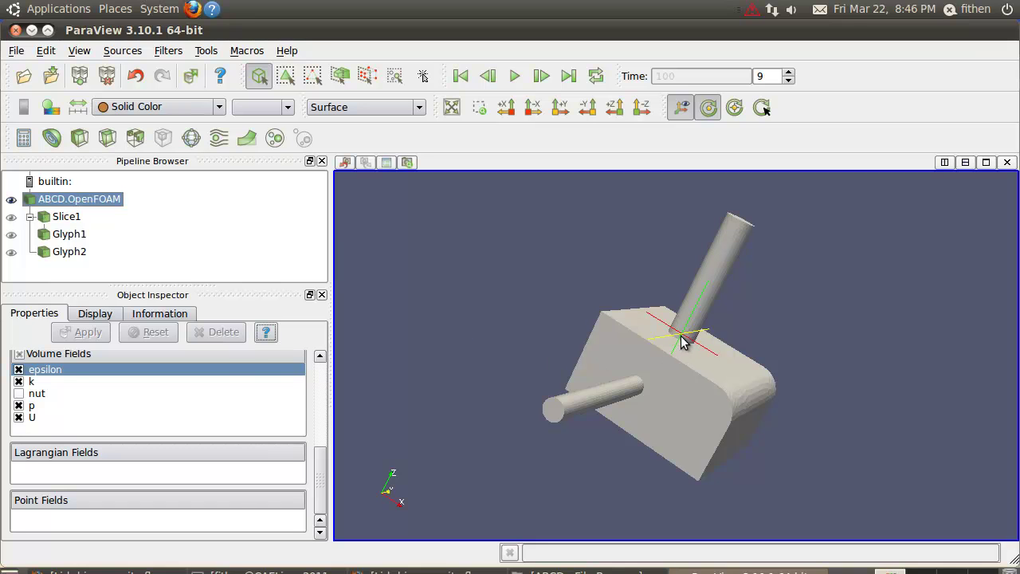
Add a Stream Tracer filter to ABCD.OpenFOAM and show its point source seed settings at full width
{"action": "left_click", "coordinate": [224, 145]}
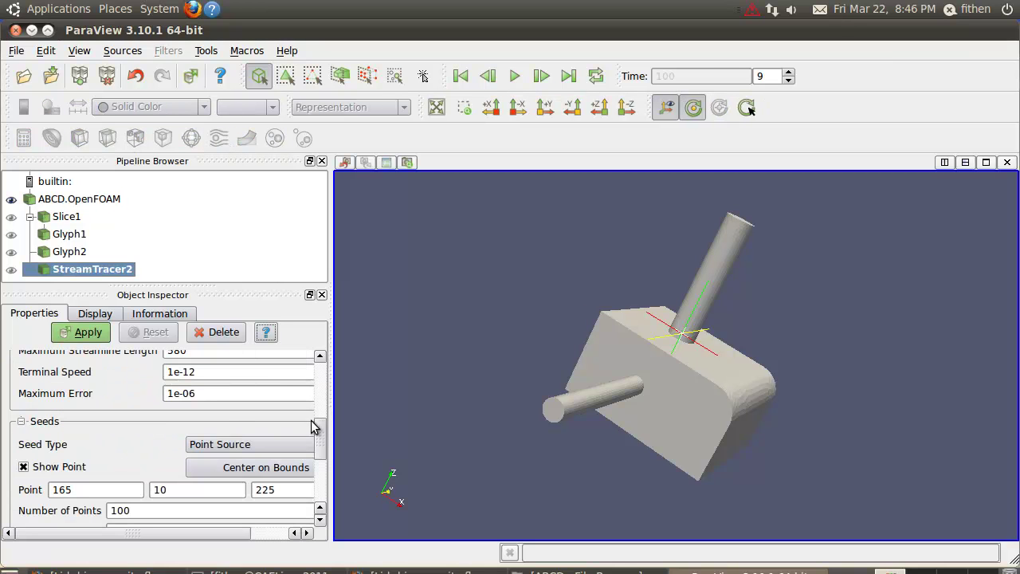
{"action": "left_click_drag", "start_coordinate": [319, 433], "coordinate": [328, 366]}
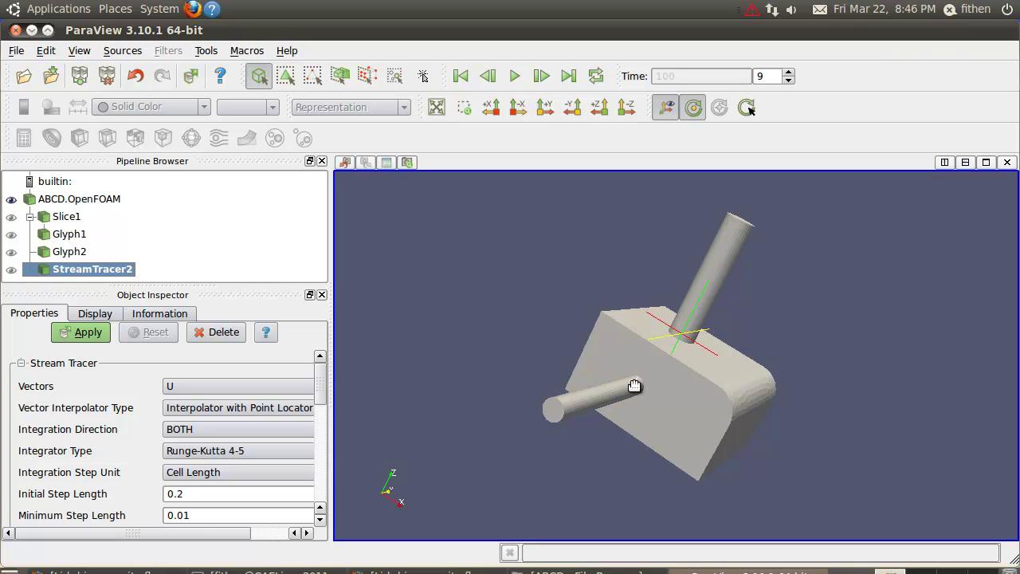
{"action": "left_click_drag", "start_coordinate": [323, 394], "coordinate": [325, 464]}
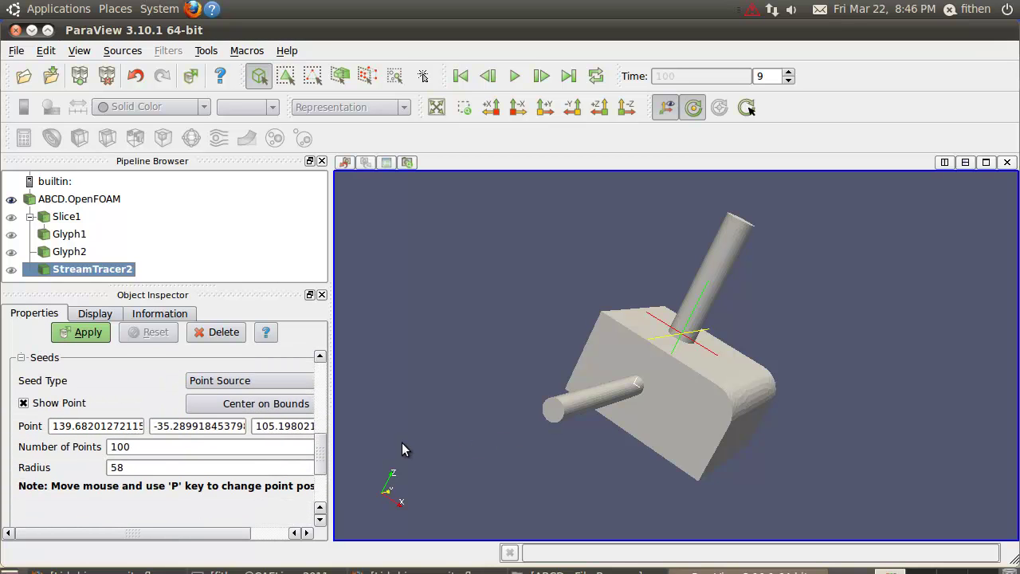
{"action": "left_click_drag", "start_coordinate": [332, 475], "coordinate": [379, 473]}
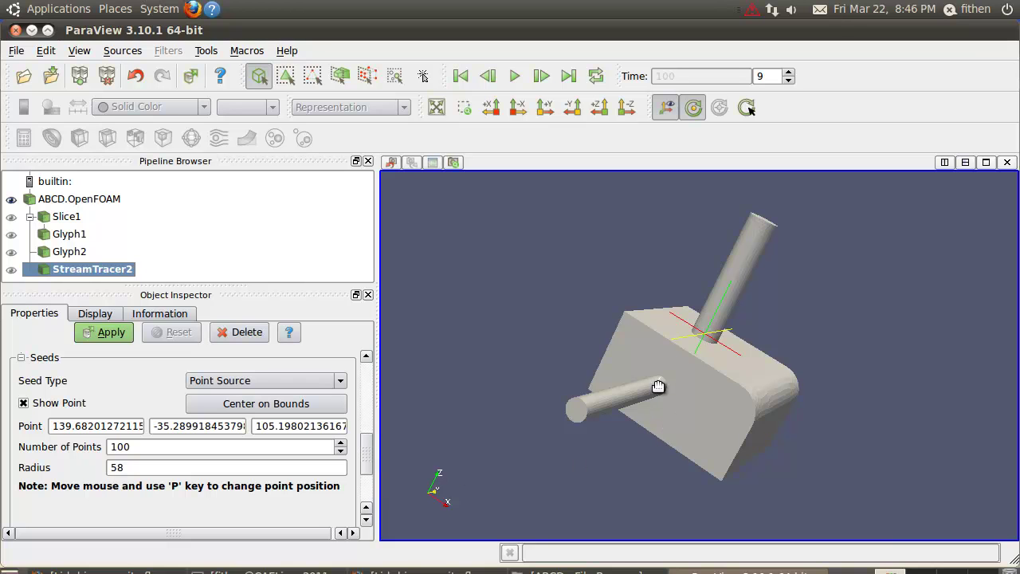
Try several positions for the stream tracer's seed point around the side pipe, ending at about 85.7, -70.1, 49.0
{"action": "key", "text": "p"}
{"action": "key", "text": "p"}
{"action": "key", "text": "p"}
{"action": "key", "text": "p"}
{"action": "key", "text": "p"}
{"action": "key", "text": "p"}
{"action": "key", "text": "p"}
{"action": "key", "text": "p"}
{"action": "key", "text": "p"}
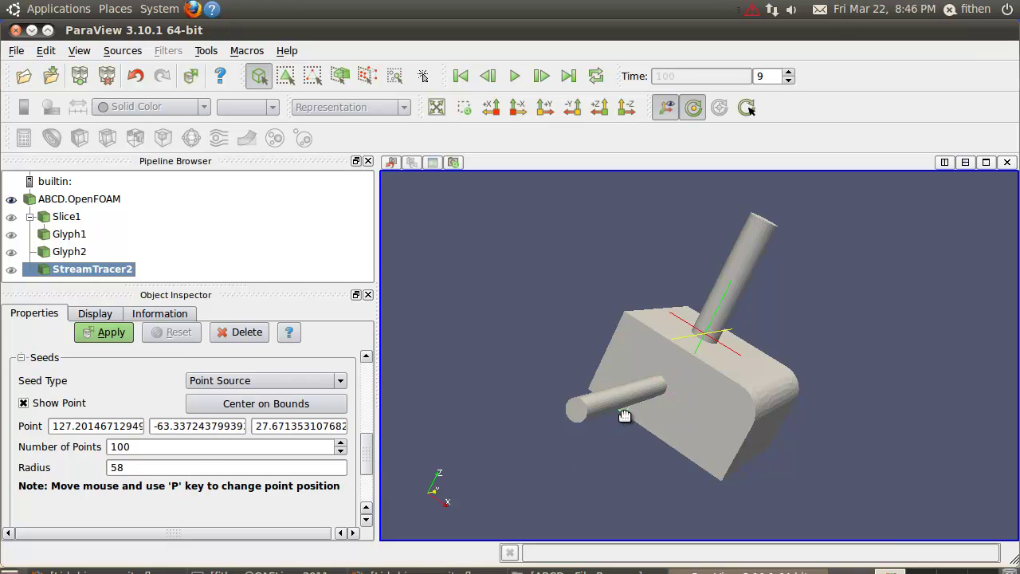
{"action": "key", "text": "p"}
{"action": "key", "text": "p"}
{"action": "key", "text": "p"}
{"action": "key", "text": "p"}
{"action": "key", "text": "p"}
{"action": "key", "text": "p"}
{"action": "key", "text": "p"}
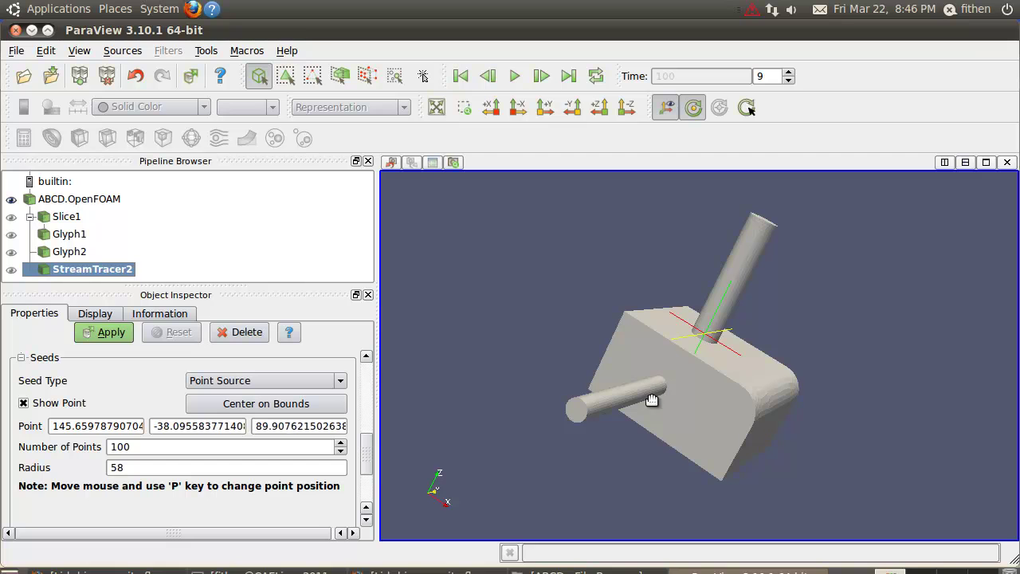
{"action": "key", "text": "p"}
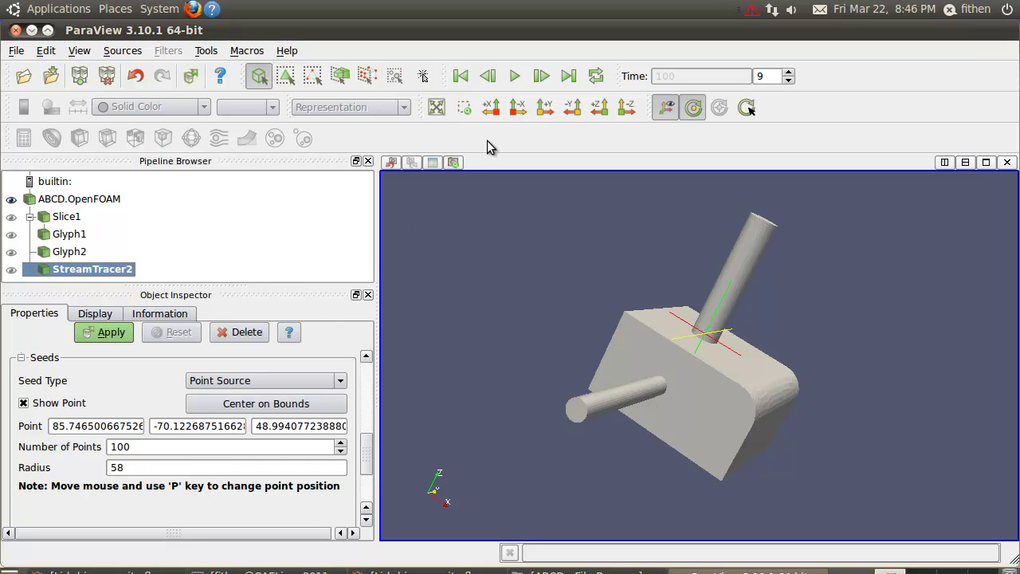
Examine where the seed point lies relative to the side pipe from the positive and negative X, Y and Z directions
{"action": "left_click", "coordinate": [517, 106]}
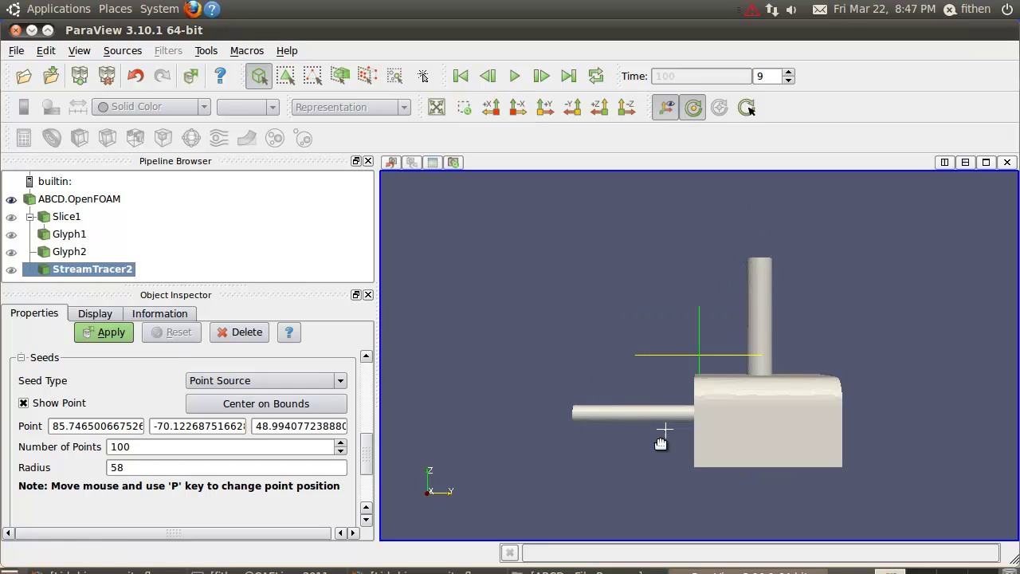
{"action": "left_click", "coordinate": [491, 107]}
{"action": "left_click", "coordinate": [518, 107]}
{"action": "left_click", "coordinate": [545, 107]}
{"action": "left_click", "coordinate": [572, 106]}
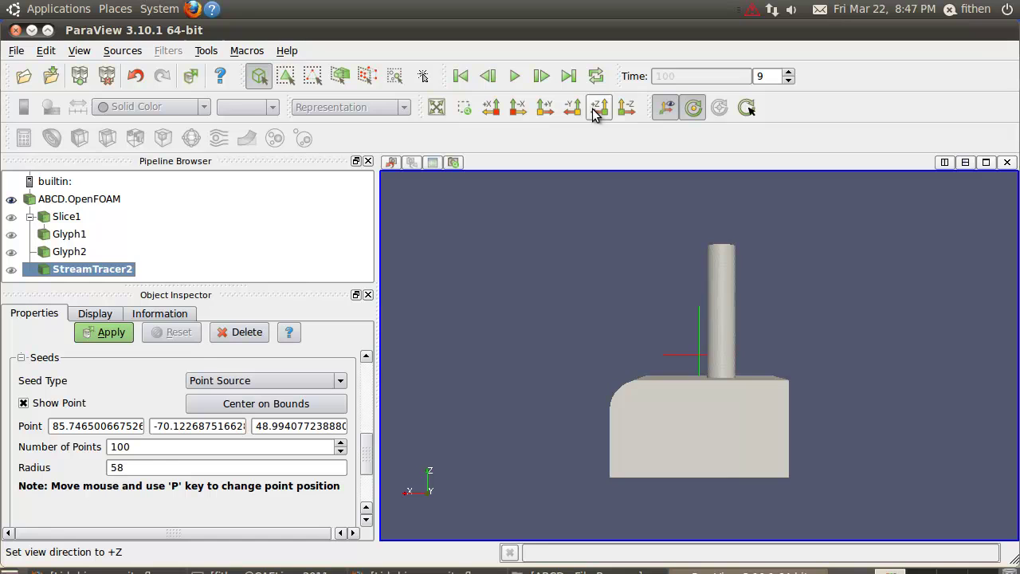
{"action": "left_click", "coordinate": [598, 108]}
{"action": "left_click", "coordinate": [621, 108]}
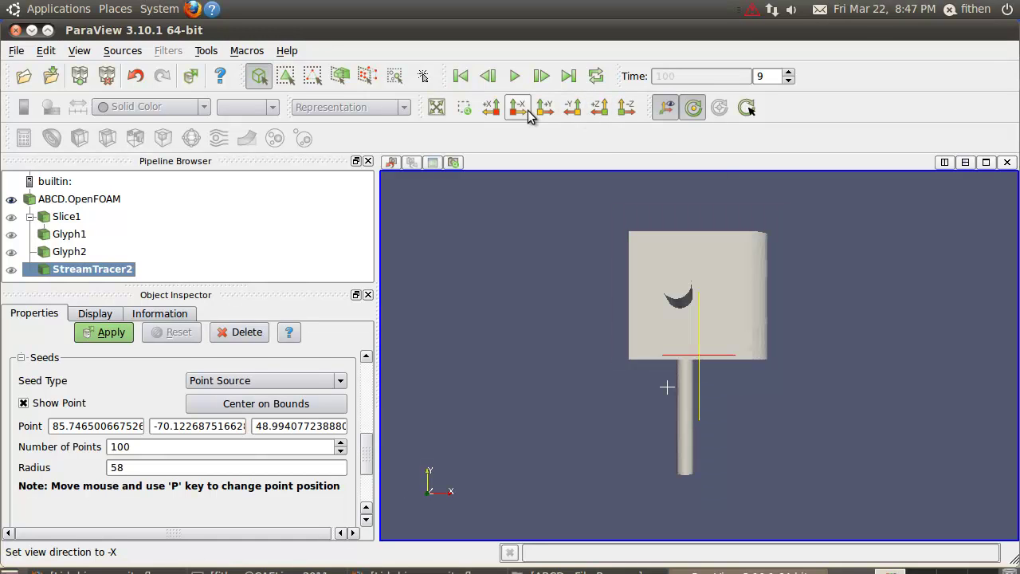
{"action": "left_click", "coordinate": [491, 110]}
{"action": "left_click", "coordinate": [517, 108]}
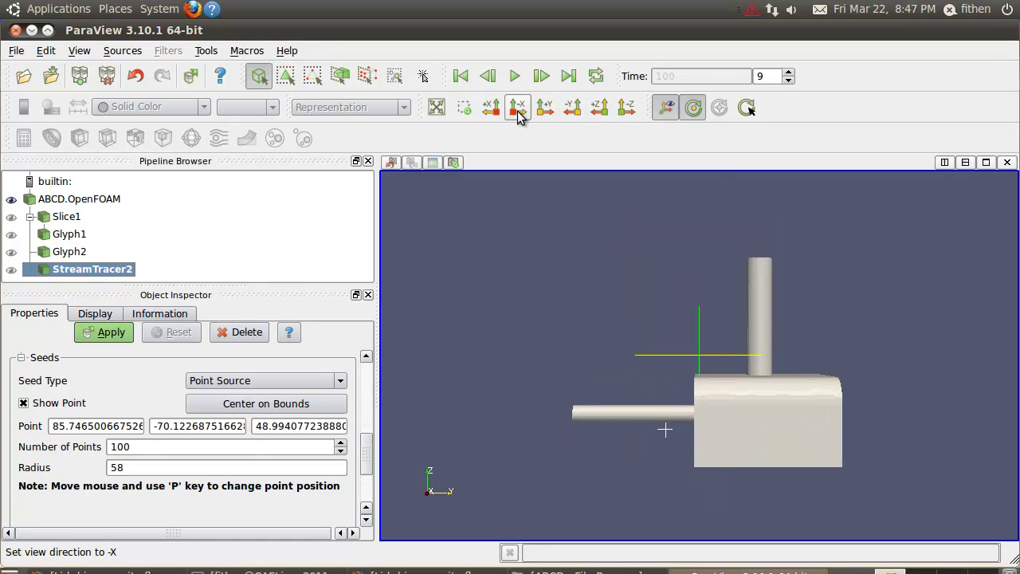
{"action": "left_click", "coordinate": [545, 109]}
{"action": "left_click", "coordinate": [572, 109]}
{"action": "left_click", "coordinate": [599, 108]}
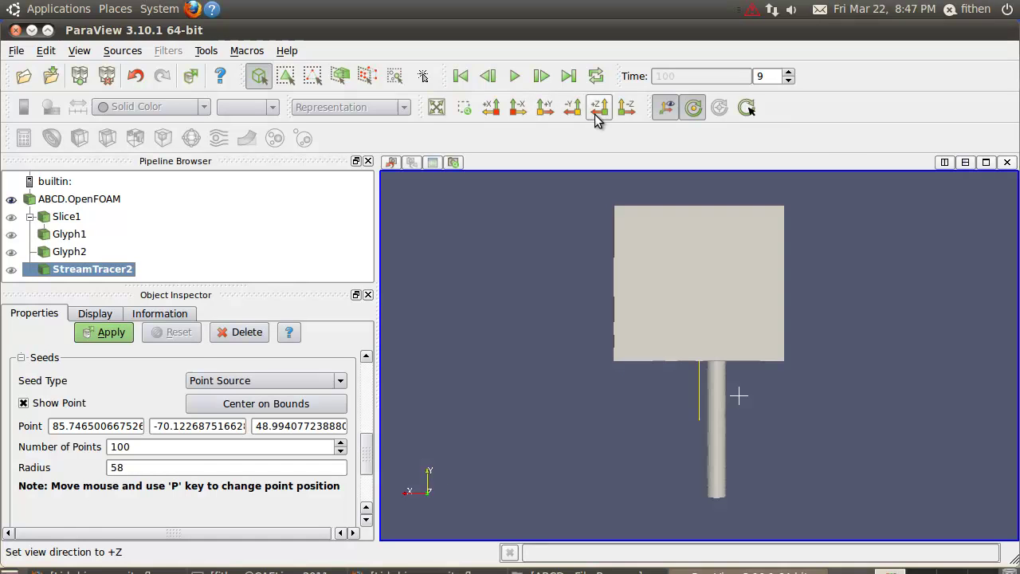
{"action": "left_click", "coordinate": [626, 109]}
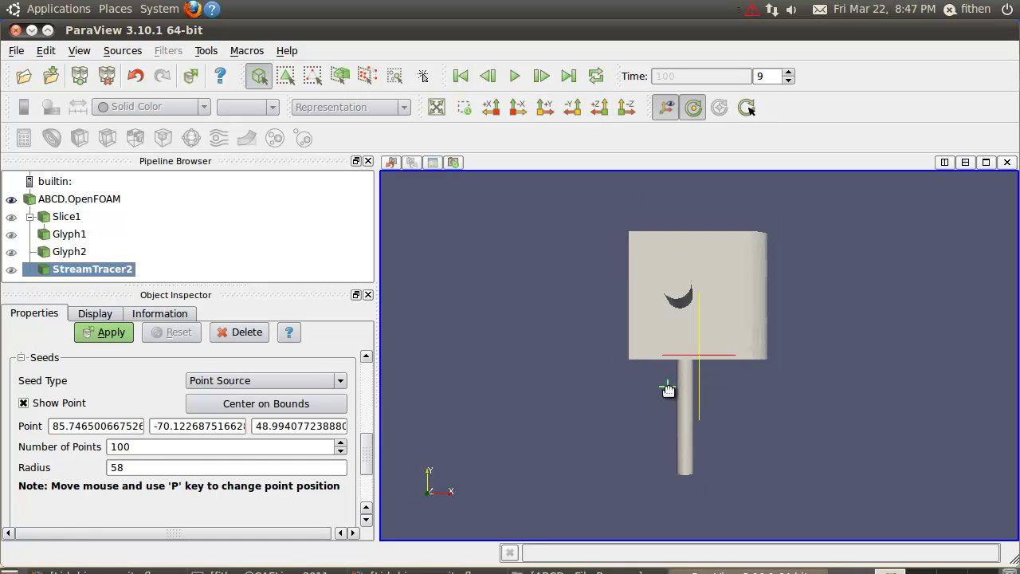
Move the seed point near the free end of the side pipe, to about 97.8, -263.7, 54.3, using the -Z and +X views
{"action": "key", "text": "p"}
{"action": "key", "text": "p"}
{"action": "key", "text": "p"}
{"action": "key", "text": "p"}
{"action": "left_click", "coordinate": [495, 114]}
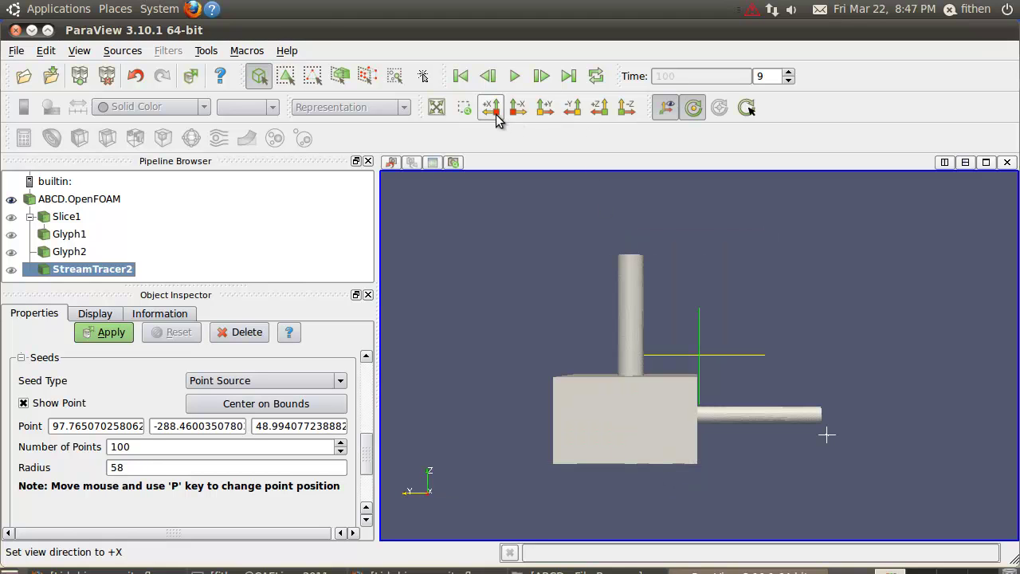
{"action": "key", "text": "p"}
{"action": "key", "text": "p"}
{"action": "key", "text": "p"}
{"action": "key", "text": "p"}
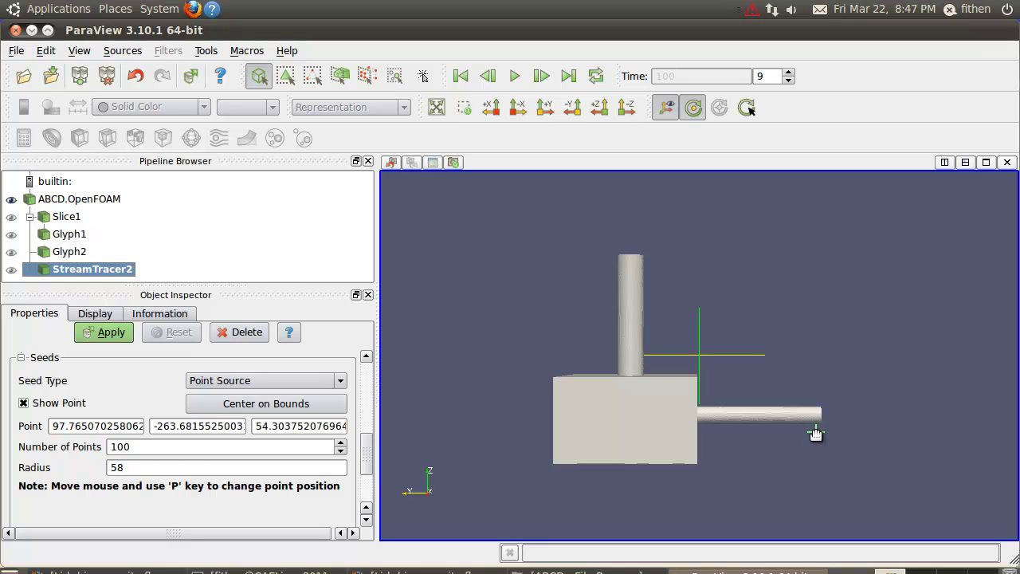
Enable parallel projection for the render view
{"action": "left_click", "coordinate": [519, 117]}
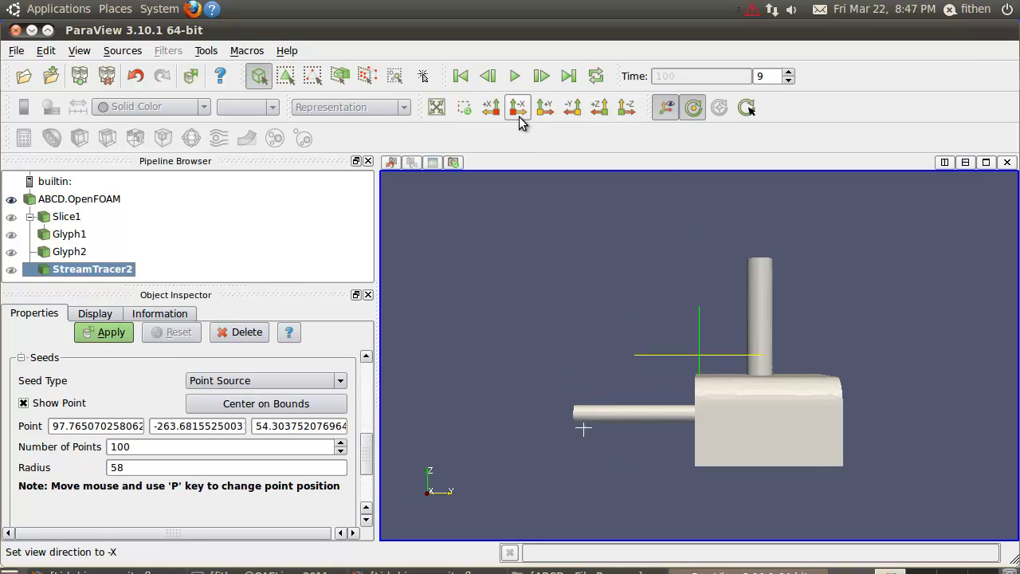
{"action": "left_click", "coordinate": [546, 109]}
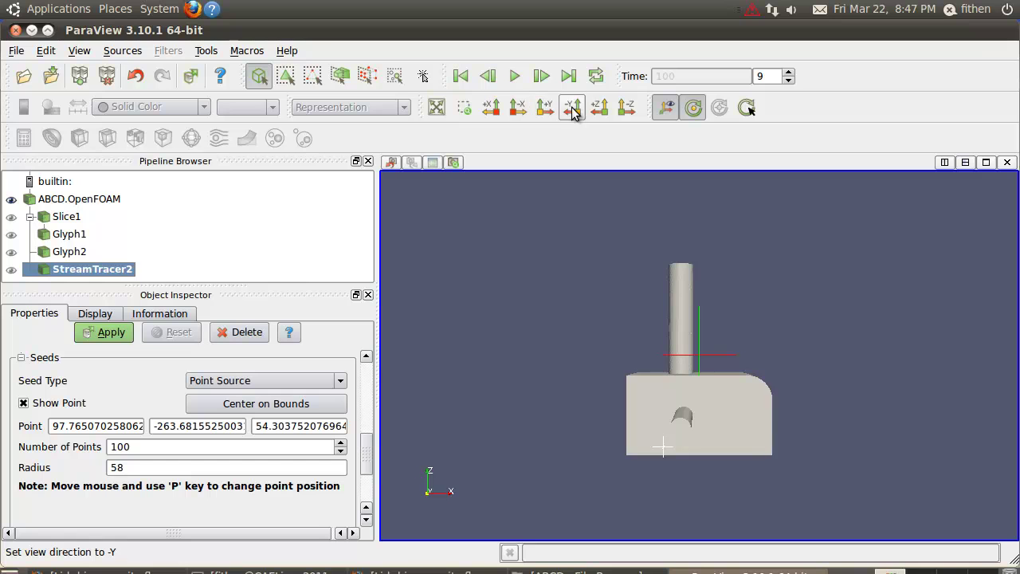
{"action": "left_click", "coordinate": [573, 109]}
{"action": "left_click", "coordinate": [599, 108]}
{"action": "left_click", "coordinate": [626, 109]}
{"action": "left_click", "coordinate": [599, 107]}
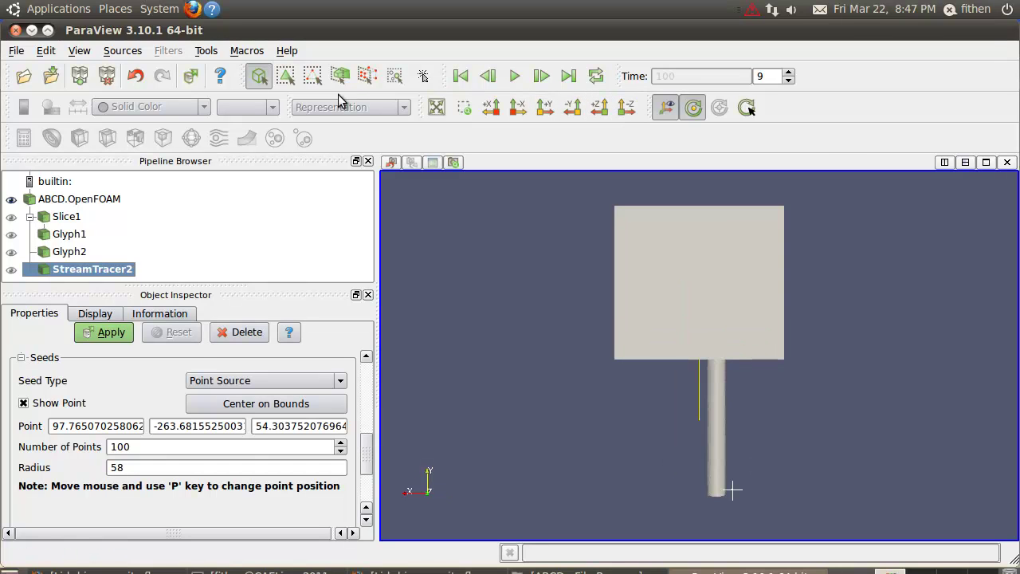
{"action": "left_click", "coordinate": [79, 50]}
{"action": "mouse_move", "coordinate": [46, 54]}
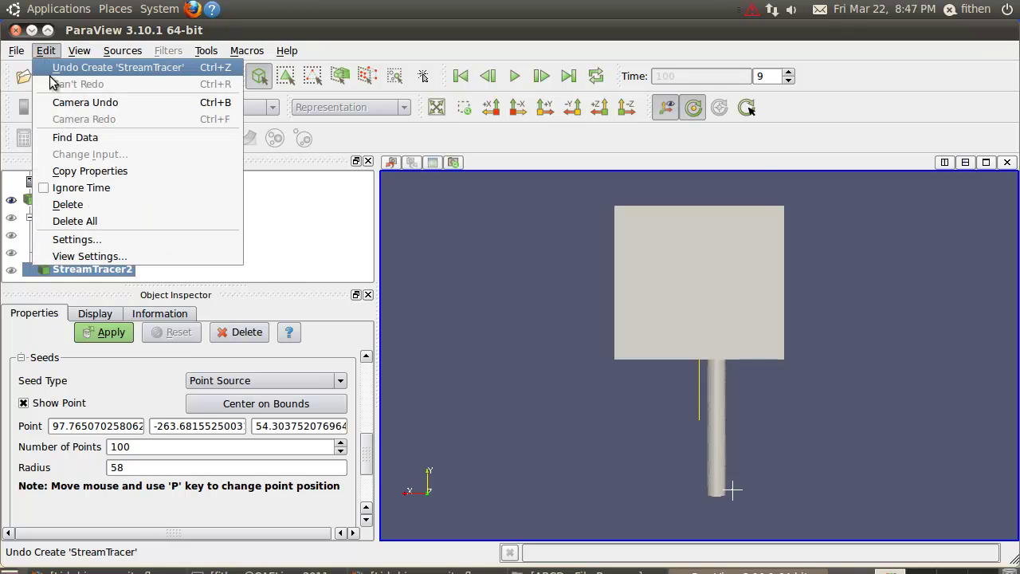
{"action": "left_click", "coordinate": [89, 255]}
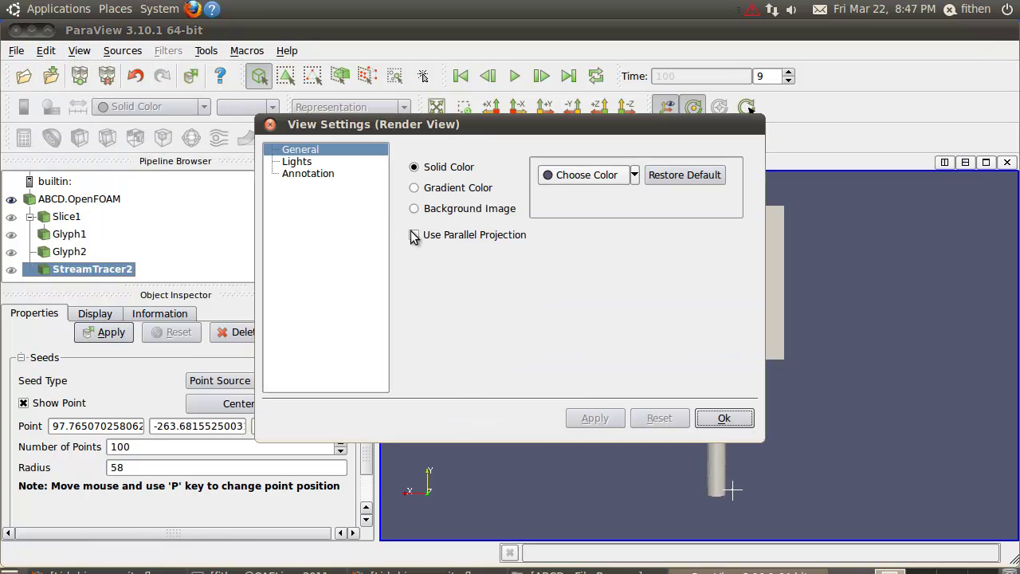
{"action": "left_click", "coordinate": [414, 234]}
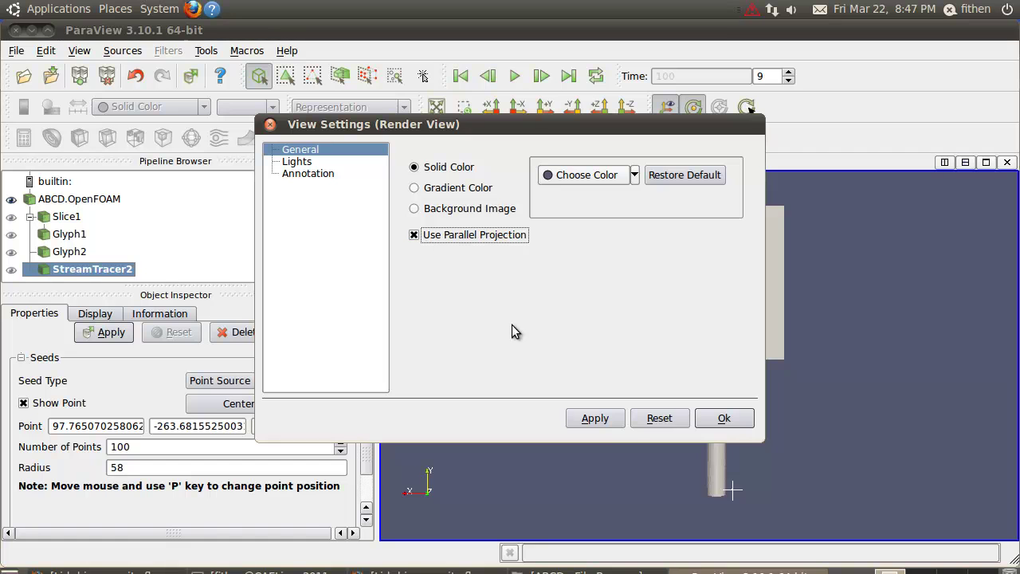
{"action": "left_click", "coordinate": [608, 420]}
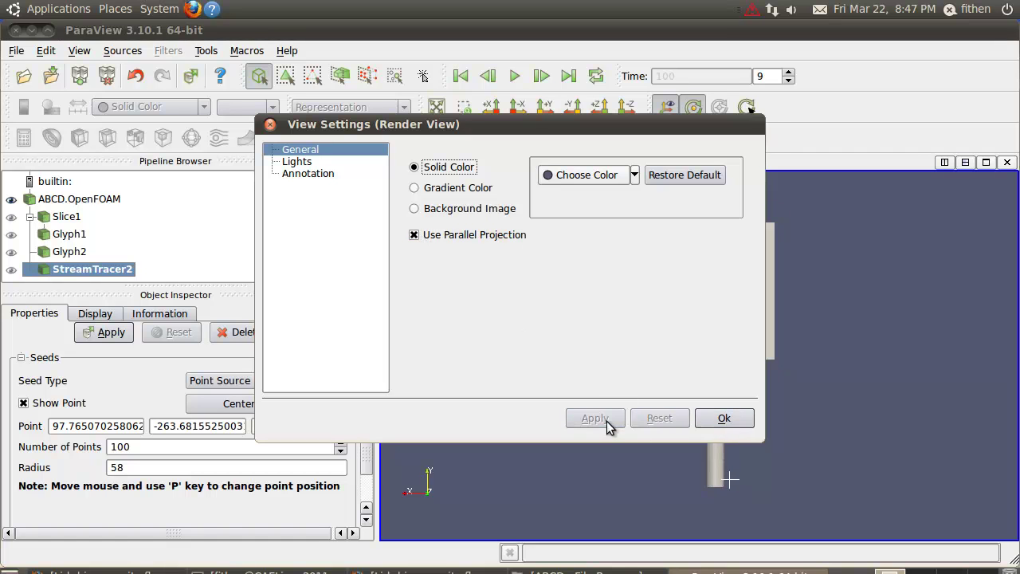
{"action": "left_click", "coordinate": [704, 419]}
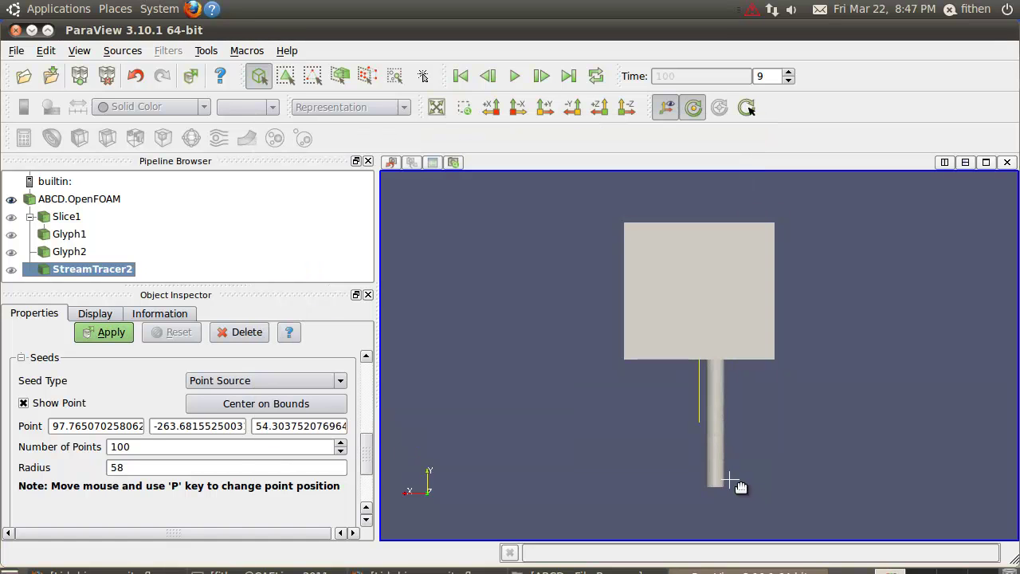
Reposition the seed point onto the side pipe's open end, at about 131, -272.4, 89.4, using the +Z and +X views
{"action": "left_click_drag", "start_coordinate": [729, 480], "coordinate": [715, 482]}
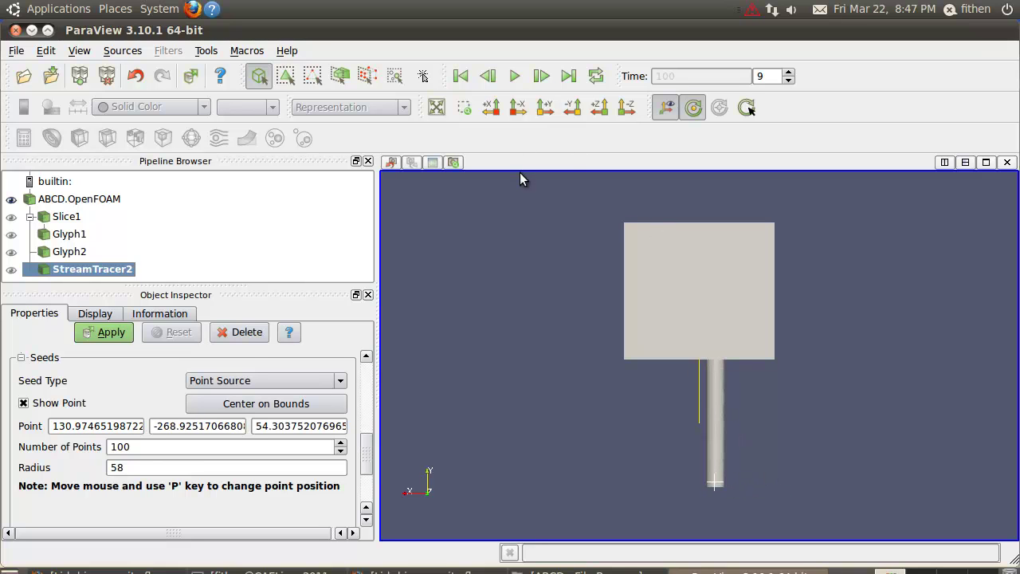
{"action": "left_click", "coordinate": [494, 109]}
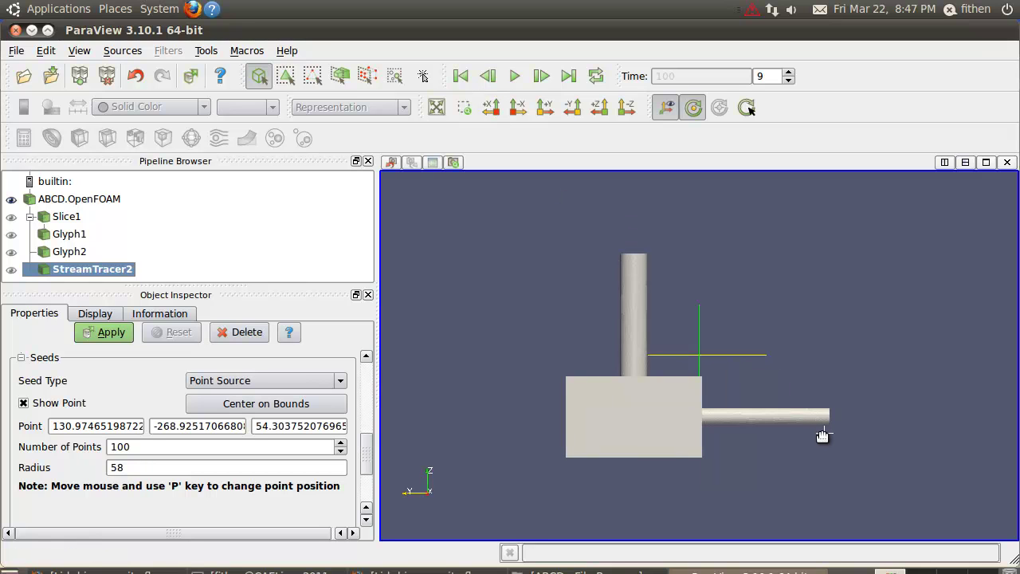
{"action": "left_click_drag", "start_coordinate": [825, 432], "coordinate": [825, 419]}
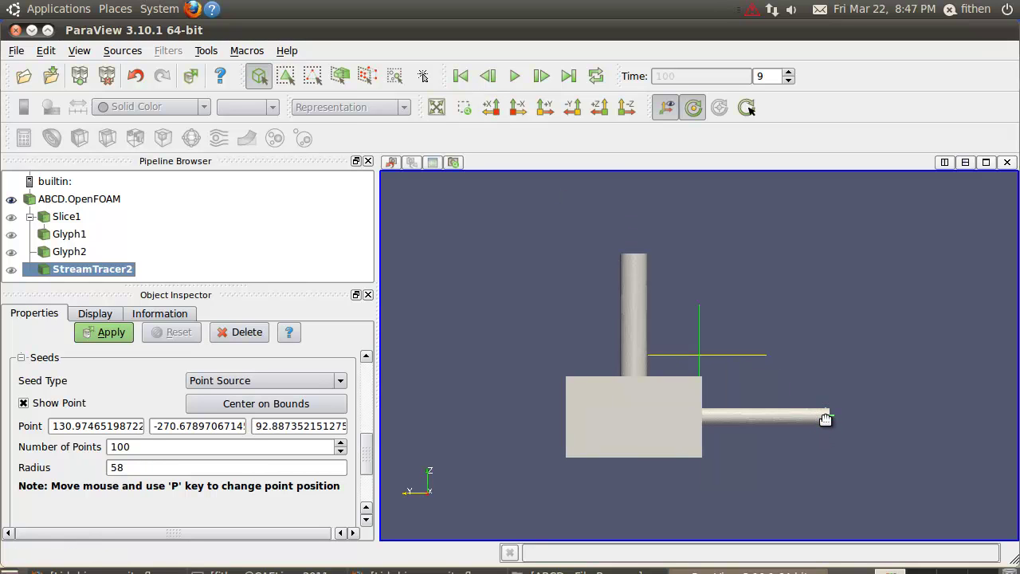
{"action": "left_click_drag", "start_coordinate": [826, 419], "coordinate": [828, 422]}
Check the seed point's placement from the remaining axis directions, and apply the stream tracer to generate the streamlines
{"action": "left_click", "coordinate": [523, 113]}
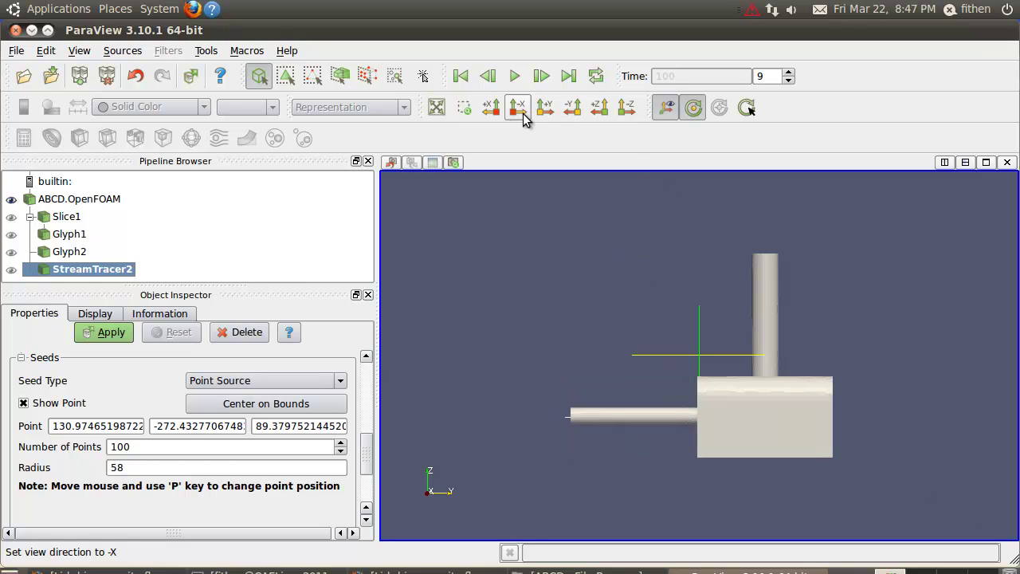
{"action": "left_click", "coordinate": [543, 113]}
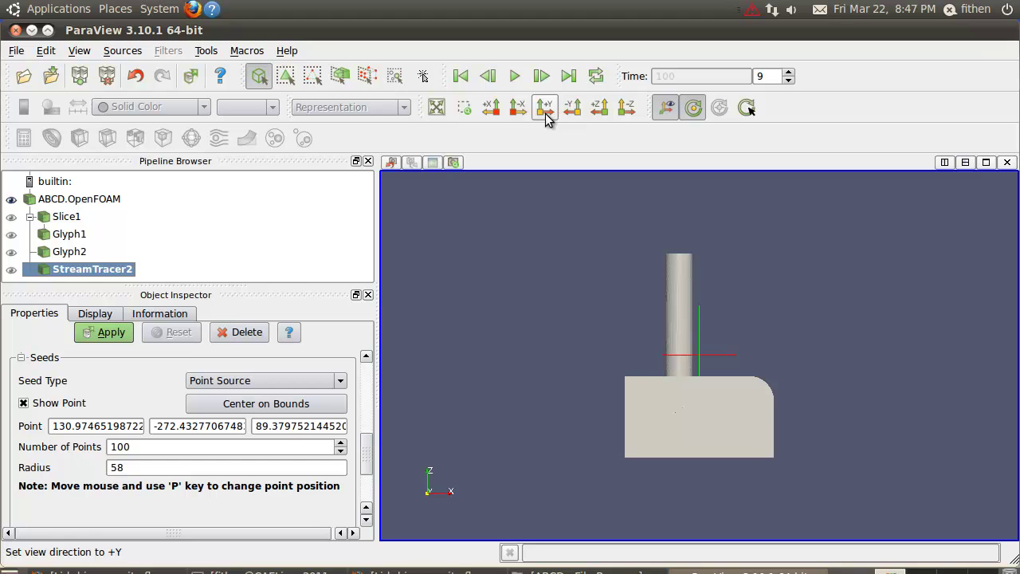
{"action": "left_click", "coordinate": [571, 113]}
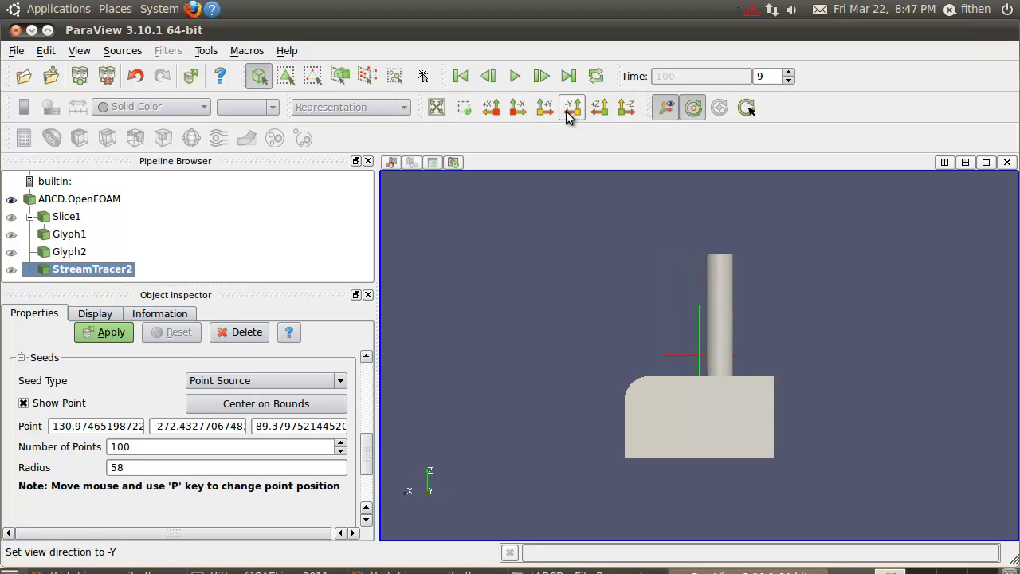
{"action": "left_click", "coordinate": [595, 112]}
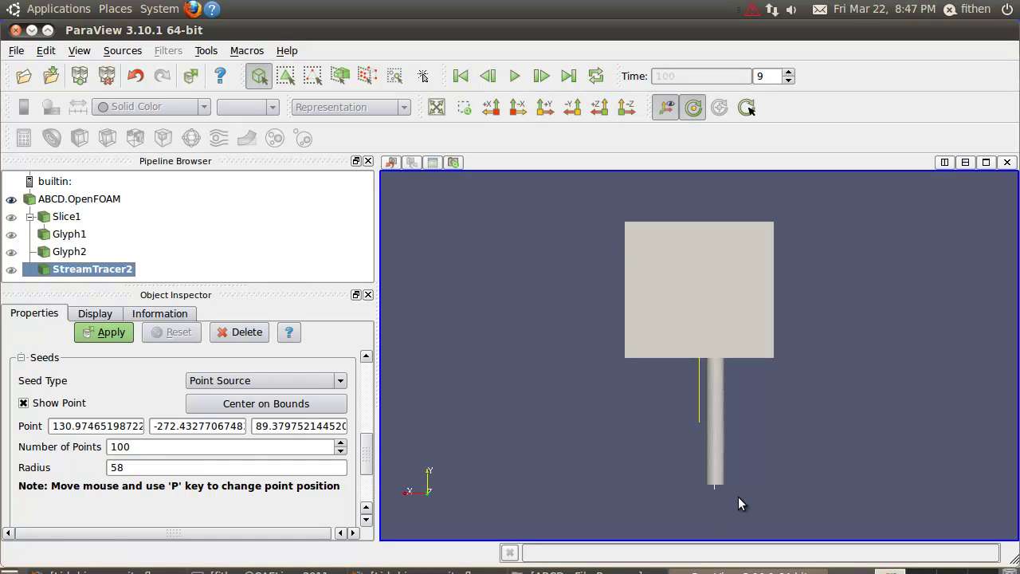
{"action": "left_click", "coordinate": [622, 109]}
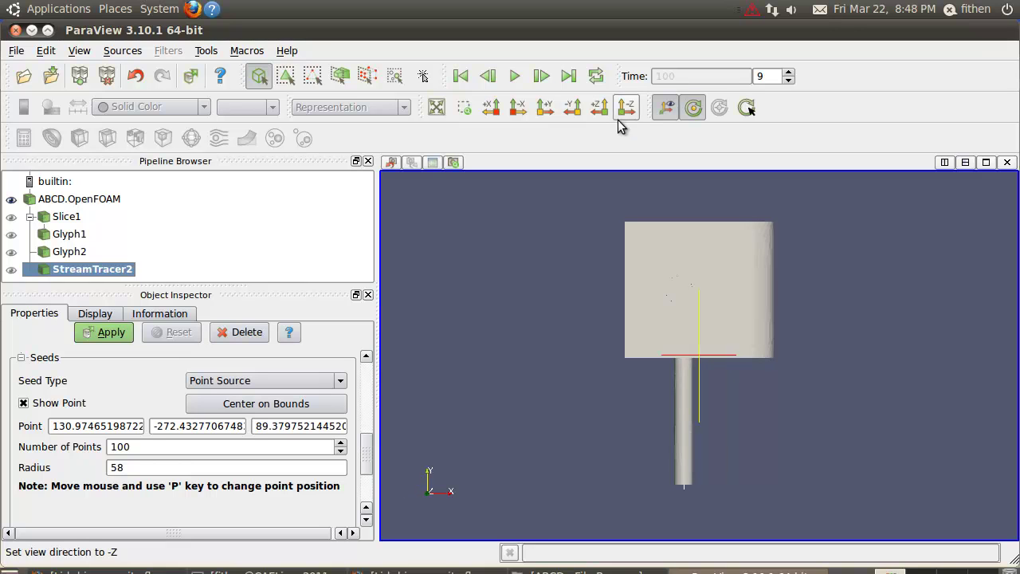
{"action": "left_click", "coordinate": [111, 333]}
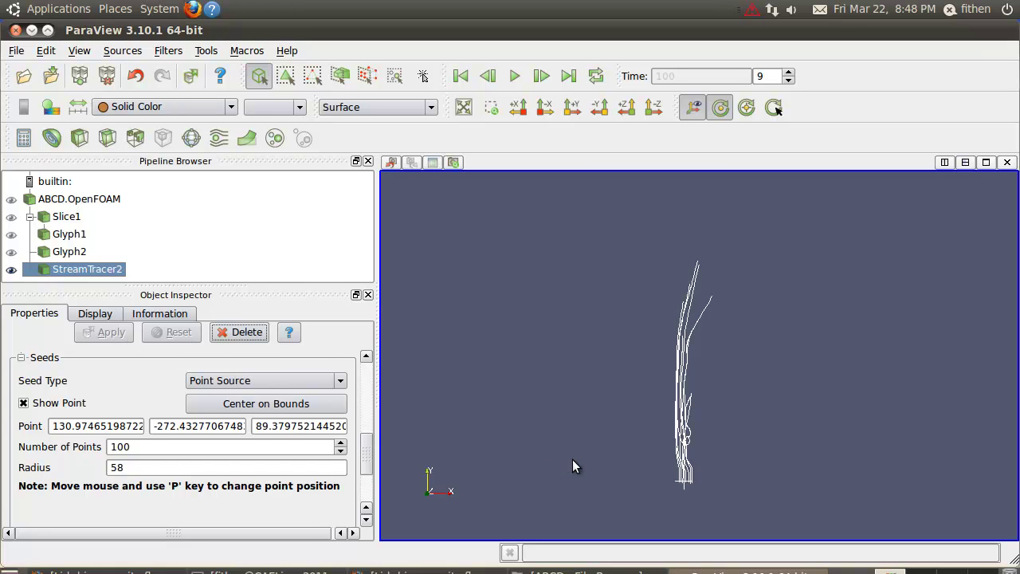
{"action": "left_click_drag", "start_coordinate": [722, 504], "coordinate": [684, 418]}
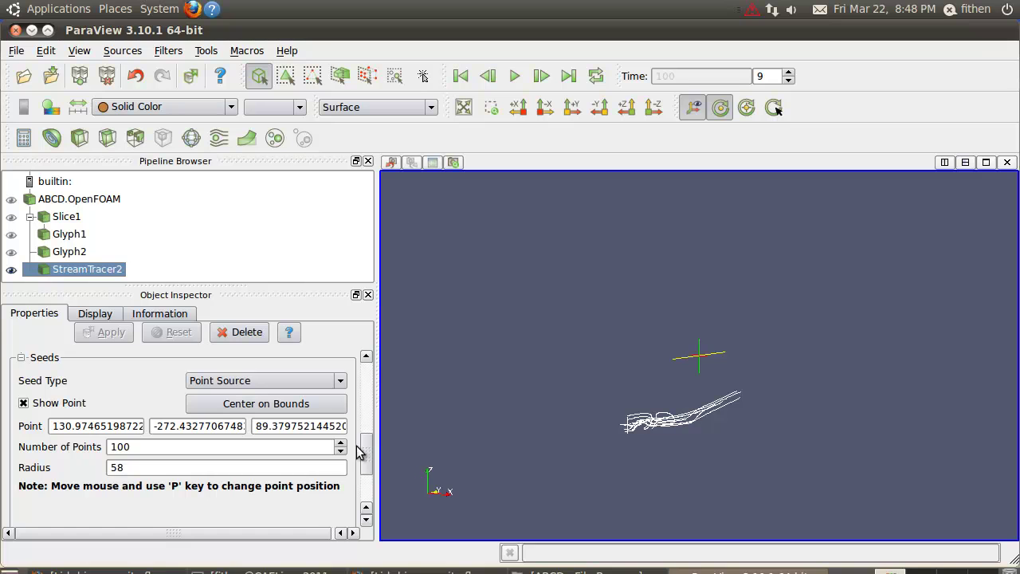
Set the stream tracer's point source radius to 20 and apply the change
{"action": "left_click_drag", "start_coordinate": [367, 458], "coordinate": [367, 470]}
{"action": "left_click", "coordinate": [145, 407]}
{"action": "left_click", "coordinate": [136, 427]}
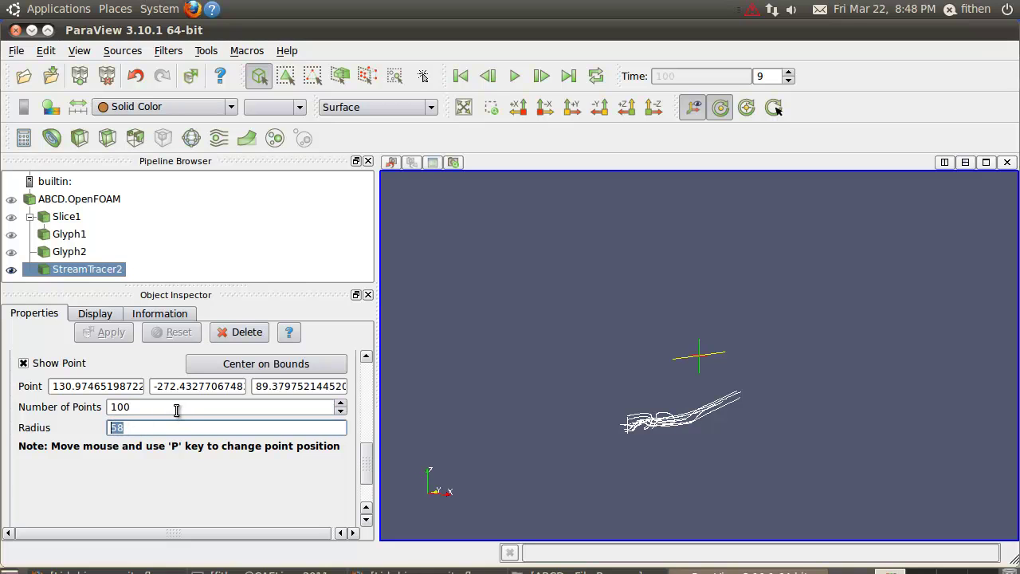
{"action": "type", "text": "20"}
{"action": "left_click", "coordinate": [115, 336]}
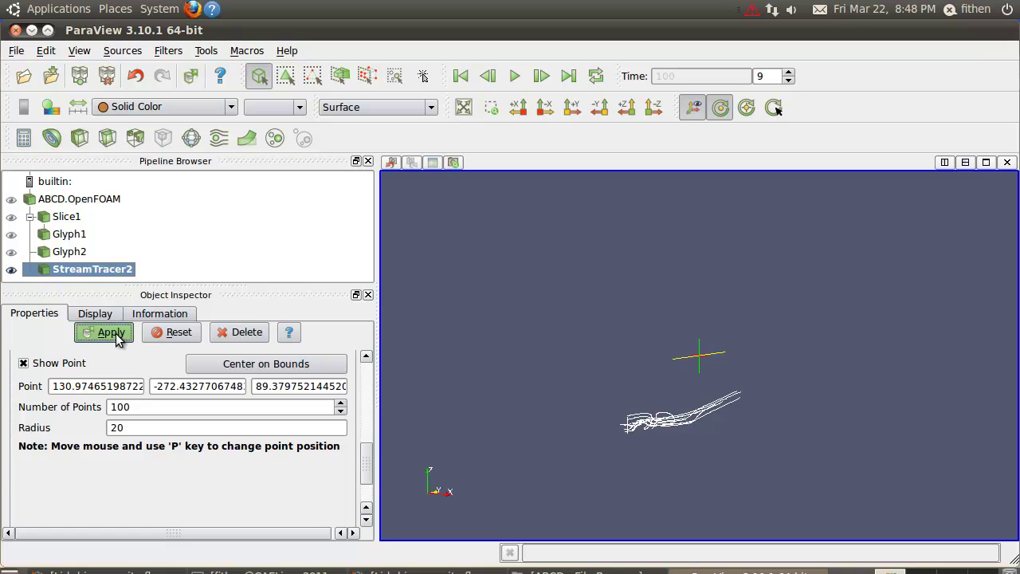
Reduce the seed point cloud's radius to 10 and regenerate the streamlines
{"action": "double_click", "coordinate": [116, 427]}
{"action": "left_click", "coordinate": [133, 406]}
{"action": "left_click_drag", "start_coordinate": [132, 406], "coordinate": [112, 427]}
{"action": "left_click", "coordinate": [128, 428]}
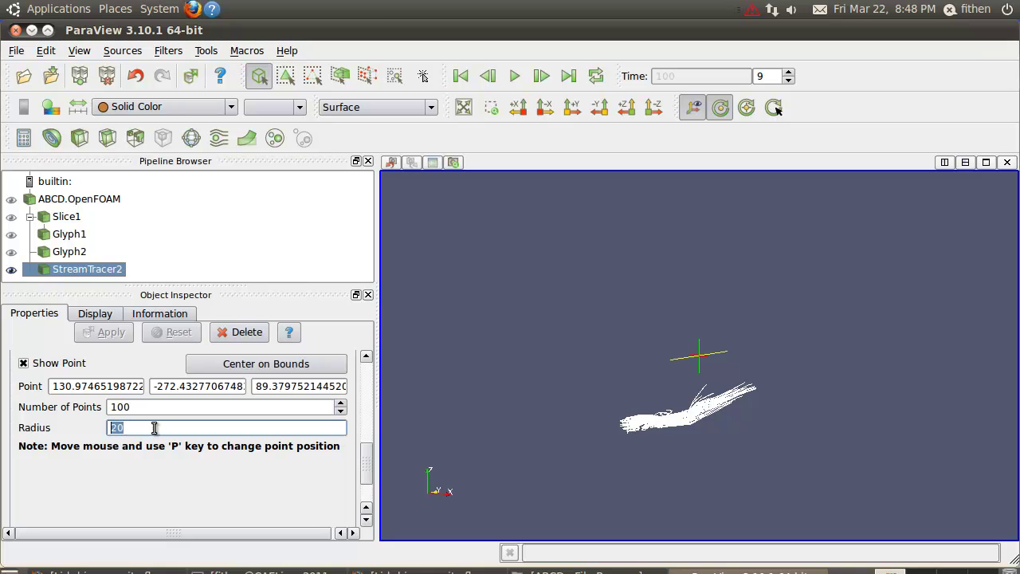
{"action": "type", "text": "1"}
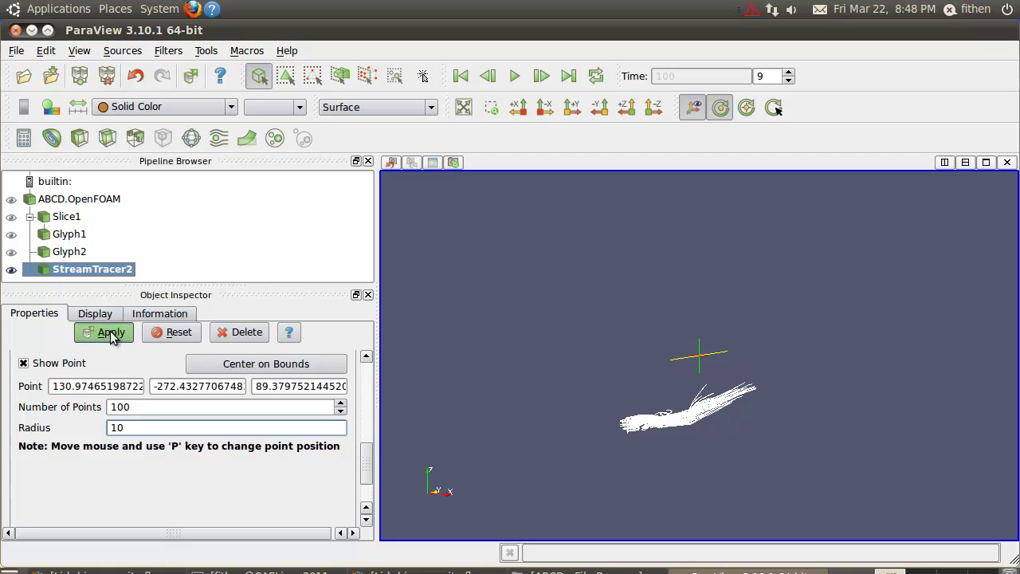
{"action": "left_click", "coordinate": [109, 332]}
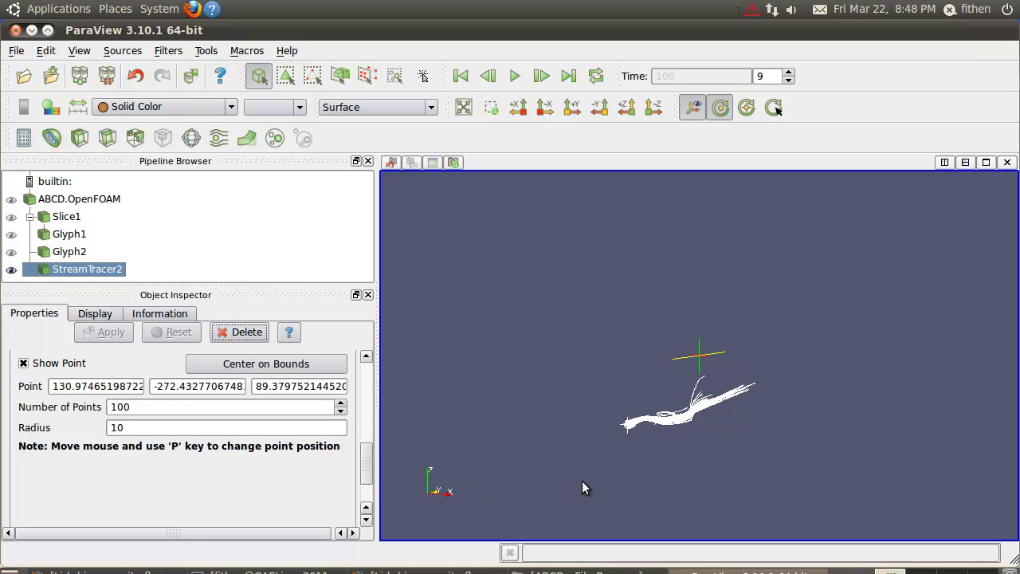
Show the ABCD.OpenFOAM geometry briefly to compare it with the streamlines, and hide it again
{"action": "left_click_drag", "start_coordinate": [585, 480], "coordinate": [722, 463]}
{"action": "left_click", "coordinate": [11, 200]}
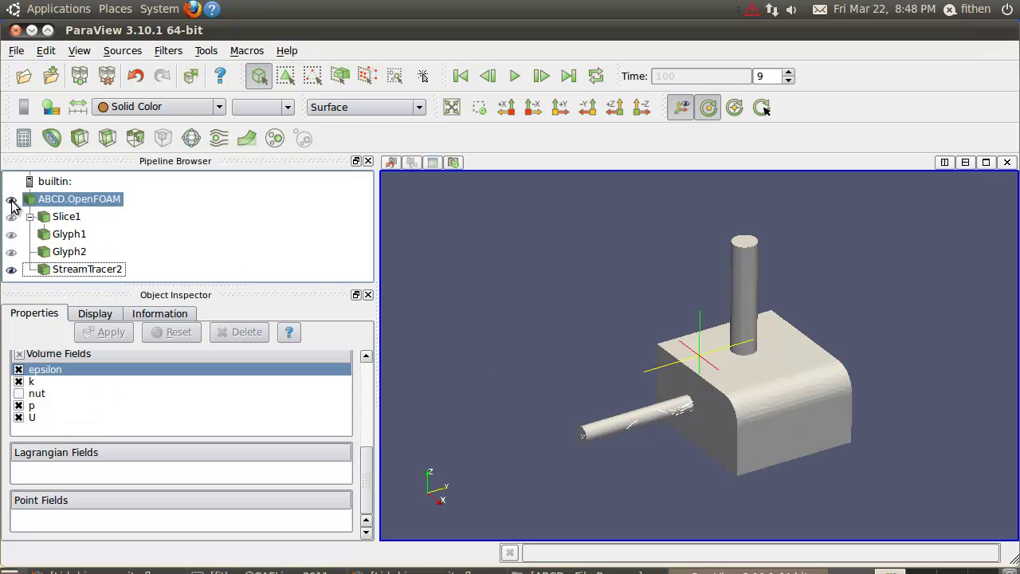
{"action": "left_click_drag", "start_coordinate": [625, 437], "coordinate": [649, 431]}
{"action": "left_click", "coordinate": [11, 199]}
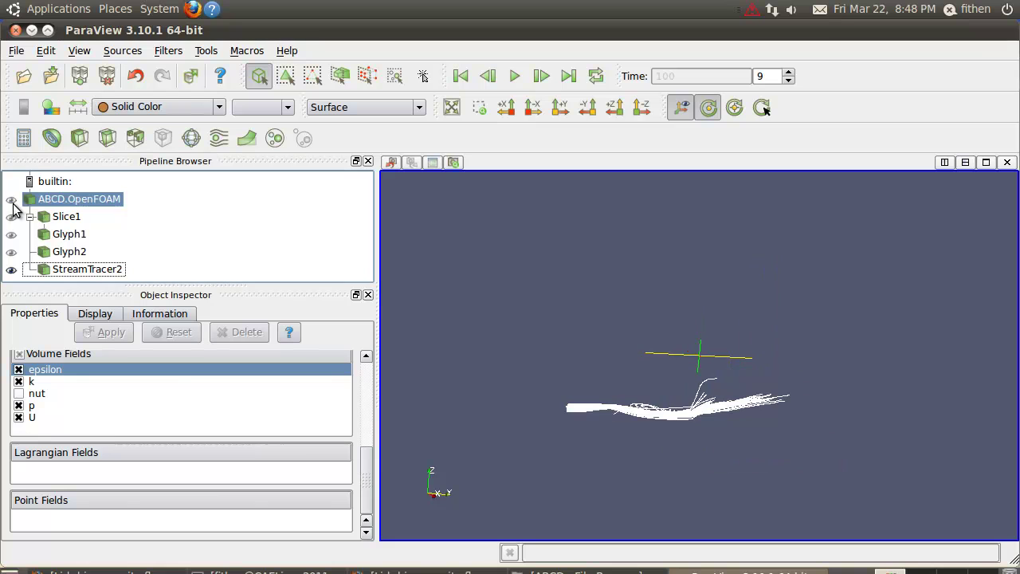
Set the maximum number of integration steps for StreamTracer2 to 20000 and apply it
{"action": "left_click", "coordinate": [52, 271]}
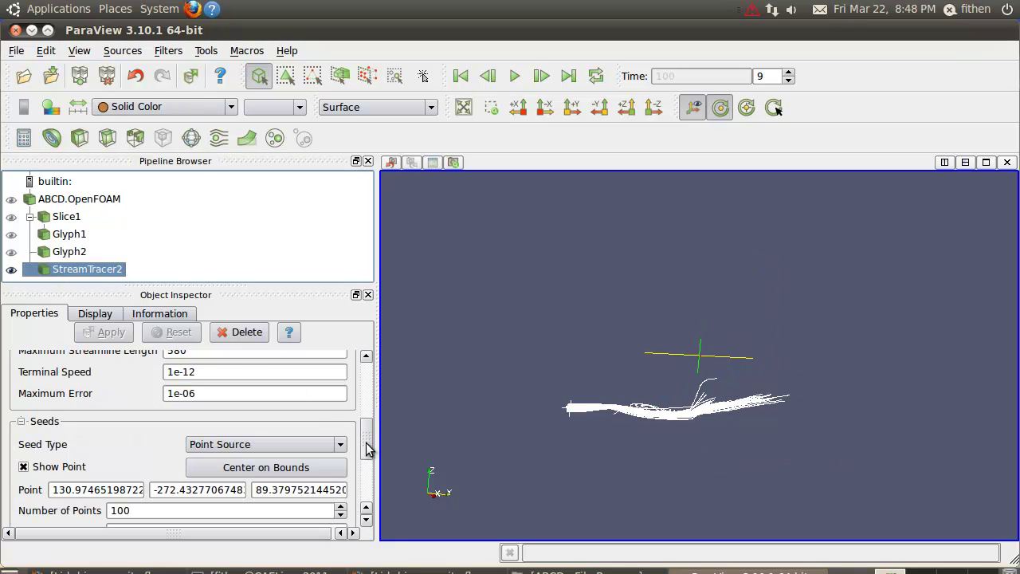
{"action": "left_click_drag", "start_coordinate": [367, 447], "coordinate": [369, 422]}
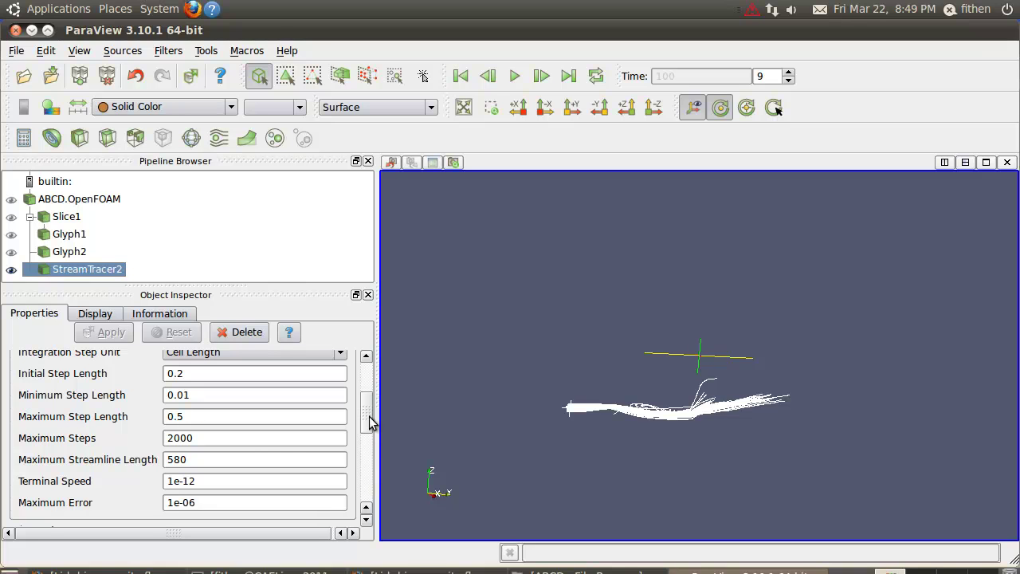
{"action": "left_click", "coordinate": [256, 441]}
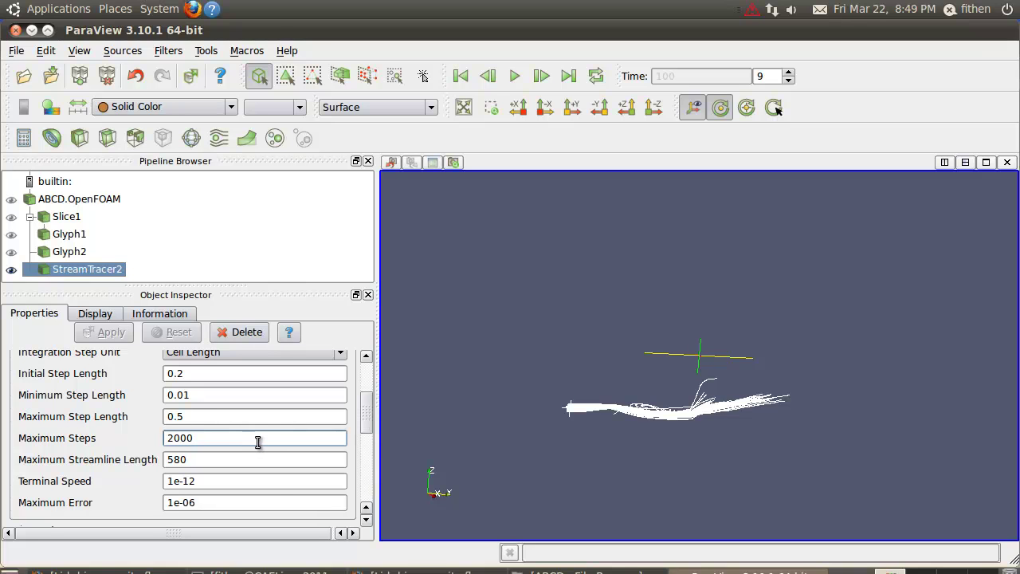
{"action": "type", "text": "0"}
{"action": "left_click", "coordinate": [111, 332]}
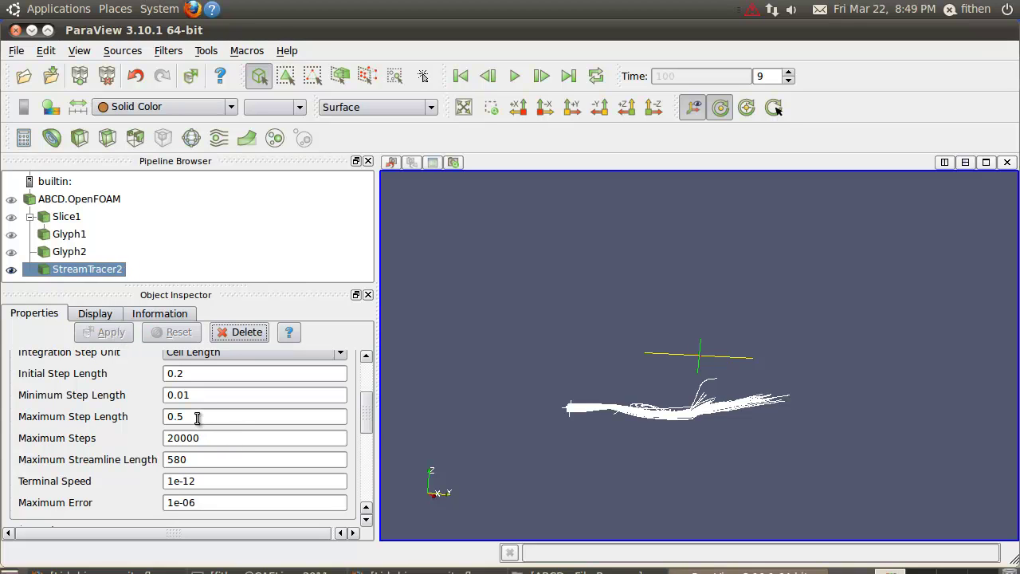
Raise the maximum streamline length to 5800, apply it, and view the extended streamlines from another angle
{"action": "left_click", "coordinate": [212, 463]}
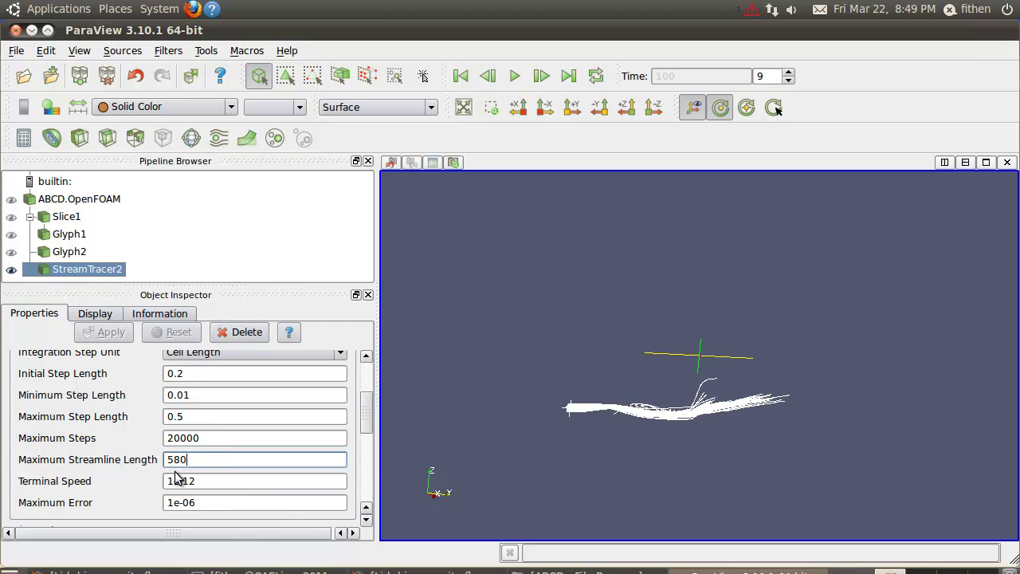
{"action": "type", "text": "0"}
{"action": "left_click", "coordinate": [113, 335]}
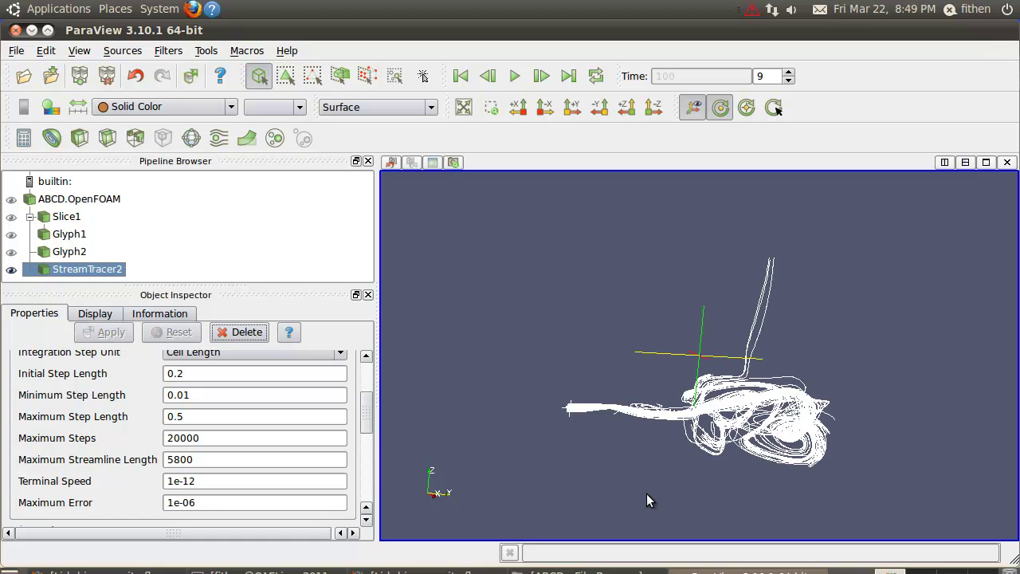
{"action": "left_click_drag", "start_coordinate": [646, 472], "coordinate": [696, 503]}
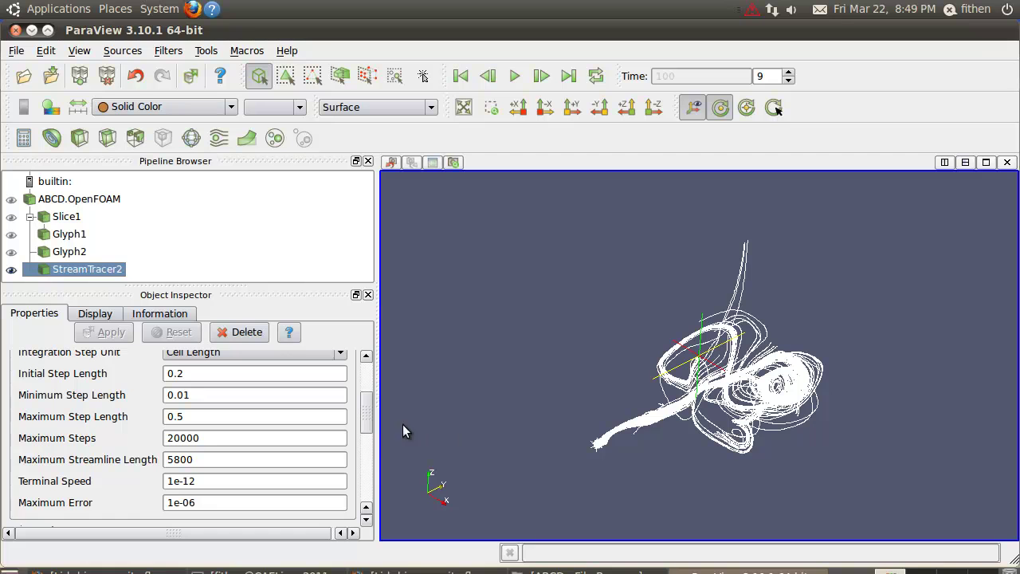
Set both the maximum and initial step lengths to 0.1, apply them, and inspect the refined streamlines
{"action": "mouse_move", "coordinate": [372, 412]}
{"action": "left_mouse_down"}
{"action": "mouse_move", "coordinate": [371, 393]}
{"action": "mouse_move", "coordinate": [371, 404]}
{"action": "left_mouse_up"}
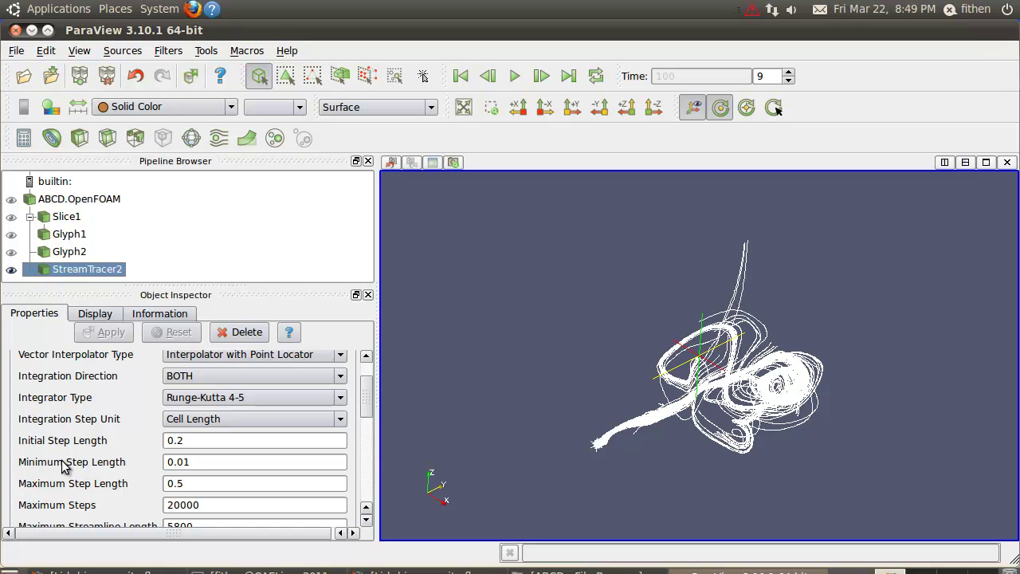
{"action": "double_click", "coordinate": [183, 483]}
{"action": "type", "text": "1"}
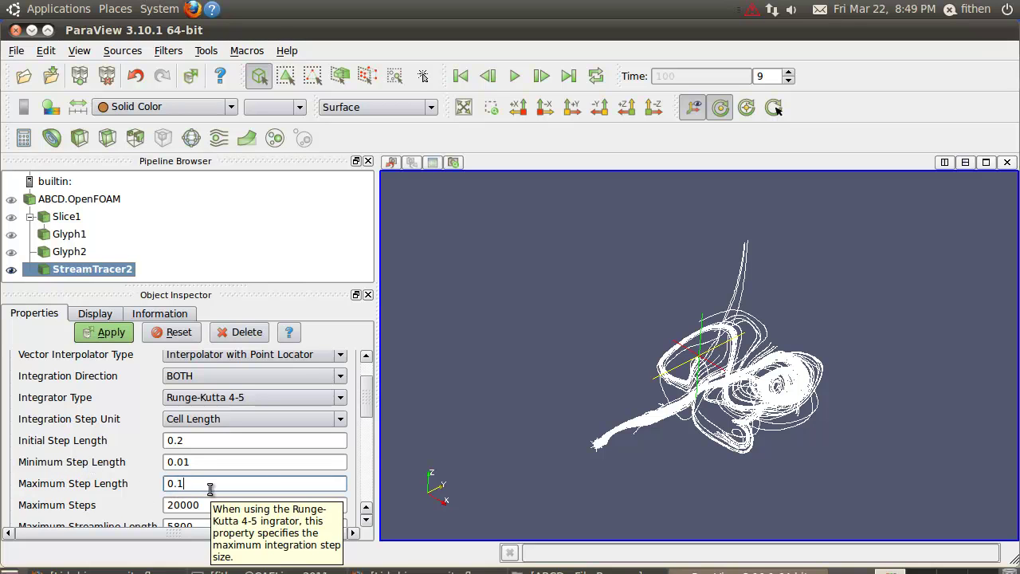
{"action": "left_click", "coordinate": [177, 443]}
{"action": "left_click", "coordinate": [119, 334]}
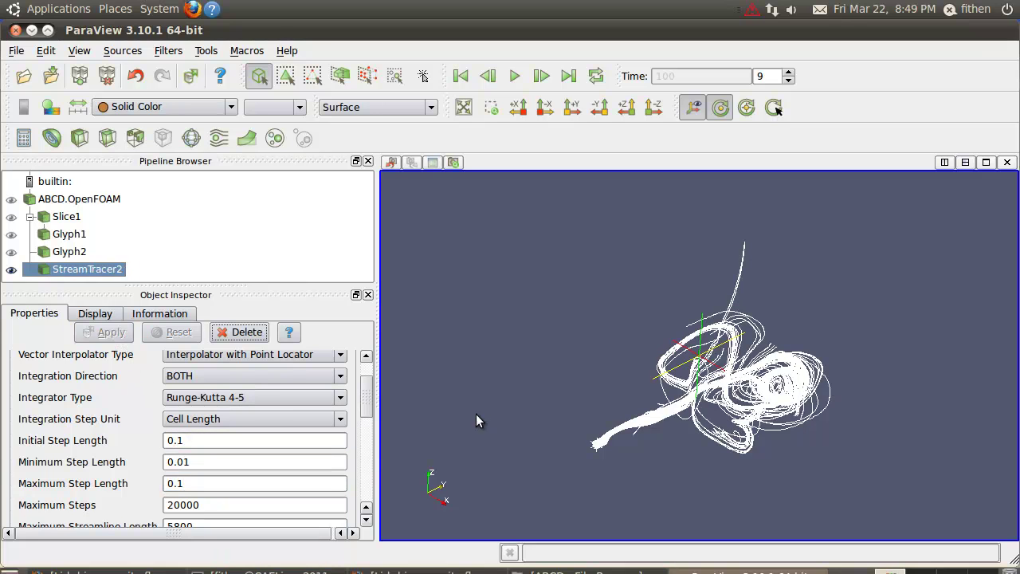
{"action": "left_click_drag", "start_coordinate": [676, 469], "coordinate": [635, 433]}
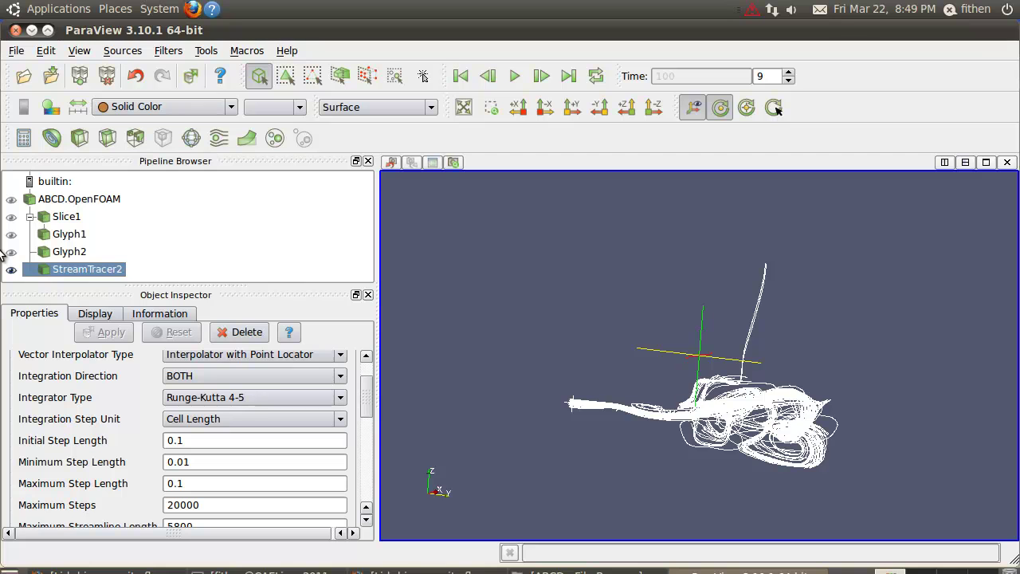
{"action": "left_click_drag", "start_coordinate": [517, 443], "coordinate": [569, 475]}
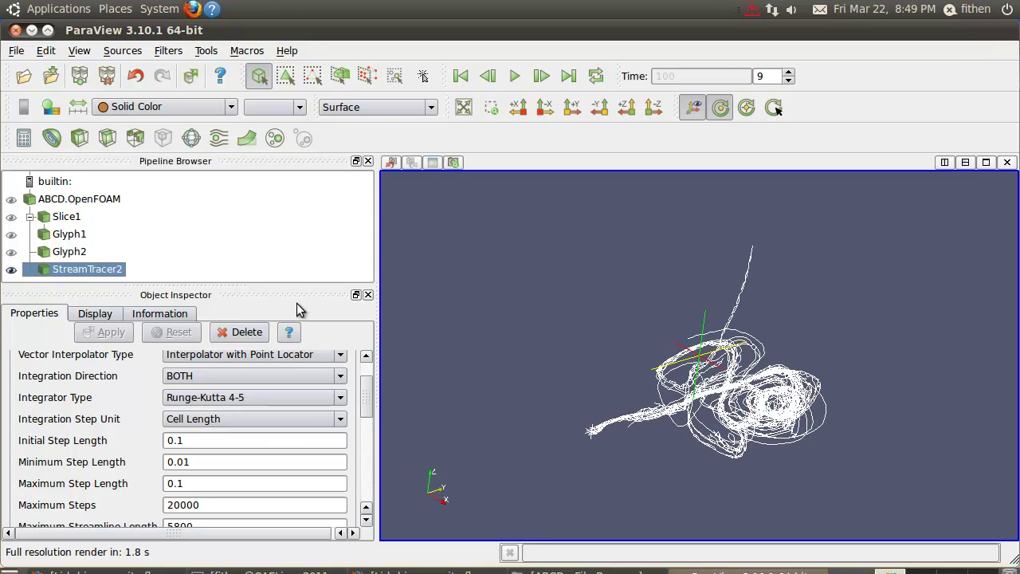
Show the ABCD.OpenFOAM geometry together with the streamlines and examine the pipes and box up close from several angles
{"action": "left_click", "coordinate": [11, 199]}
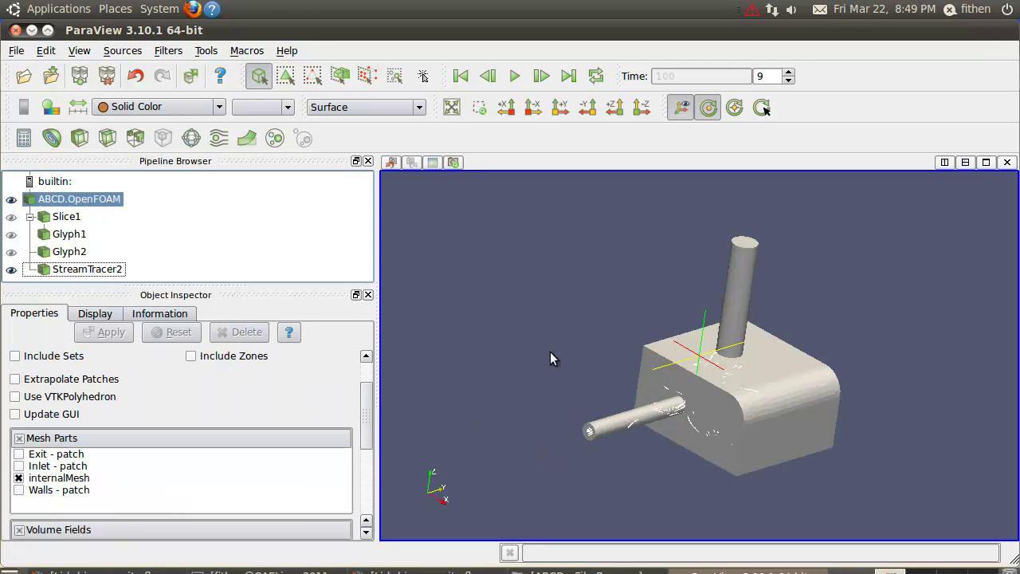
{"action": "mouse_move", "coordinate": [697, 451]}
{"action": "left_mouse_down"}
{"action": "mouse_move", "coordinate": [724, 455]}
{"action": "mouse_move", "coordinate": [752, 436]}
{"action": "mouse_move", "coordinate": [726, 448]}
{"action": "mouse_move", "coordinate": [640, 433]}
{"action": "mouse_move", "coordinate": [630, 444]}
{"action": "mouse_move", "coordinate": [662, 477]}
{"action": "mouse_move", "coordinate": [674, 451]}
{"action": "mouse_move", "coordinate": [661, 420]}
{"action": "mouse_move", "coordinate": [703, 440]}
{"action": "left_mouse_up"}
{"action": "left_click_drag", "start_coordinate": [624, 439], "coordinate": [641, 449]}
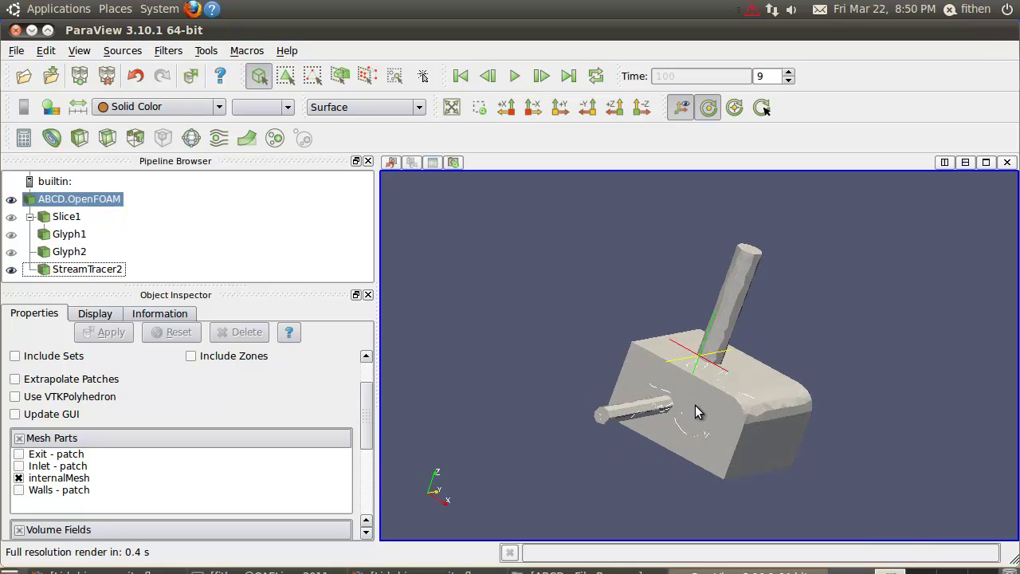
{"action": "scroll", "coordinate": [695, 405], "scroll_direction": "up", "scroll_amount": 5}
{"action": "left_click_drag", "start_coordinate": [747, 430], "coordinate": [727, 427]}
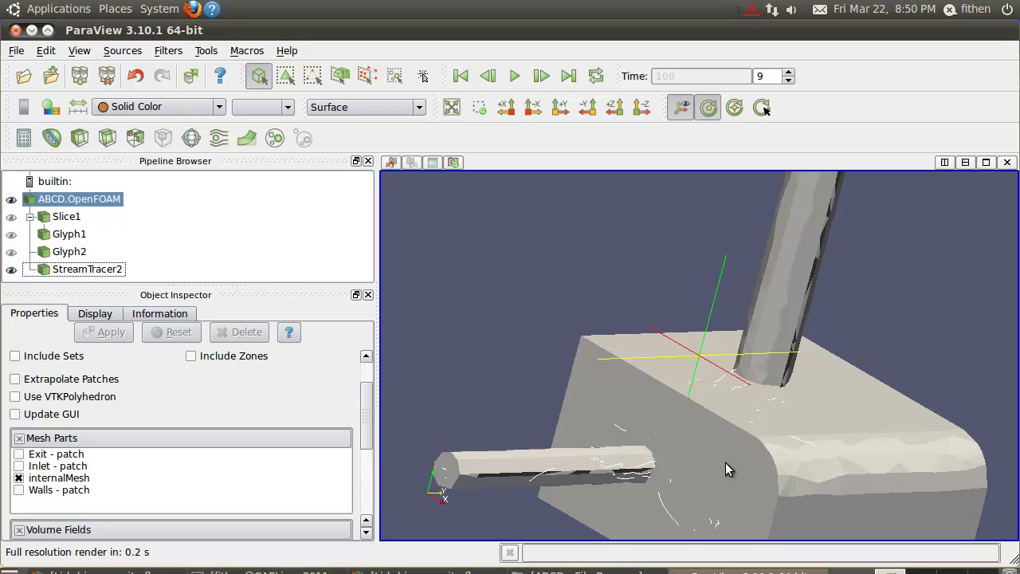
{"action": "left_click_drag", "start_coordinate": [726, 462], "coordinate": [677, 508]}
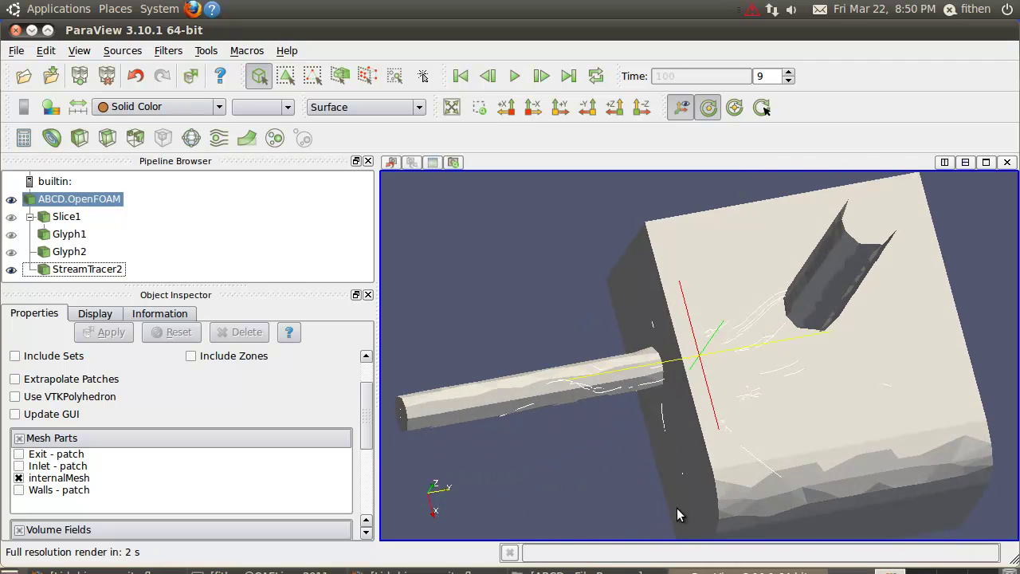
Start picking a new center of rotation for the render view
{"action": "left_click", "coordinate": [762, 108]}
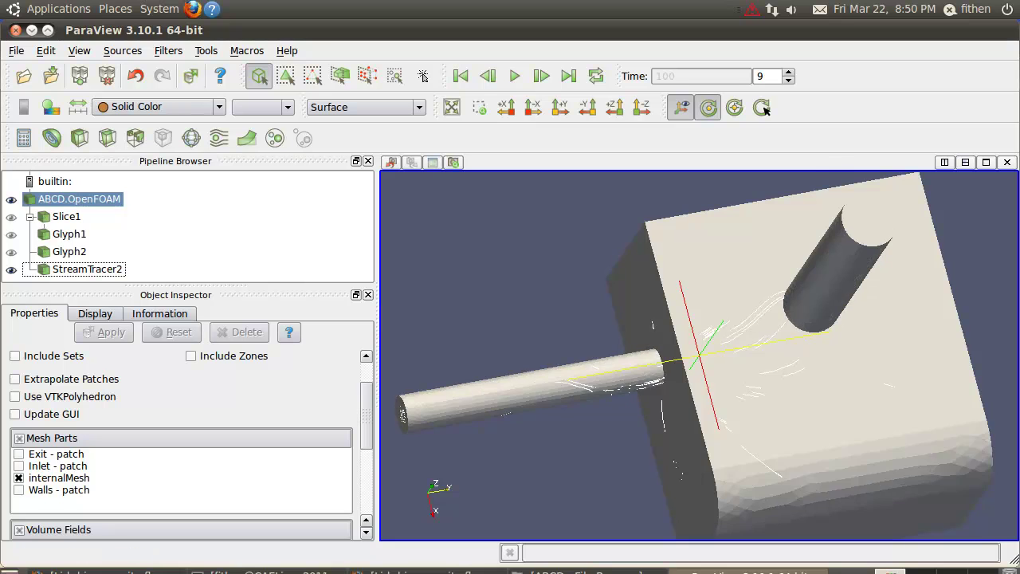